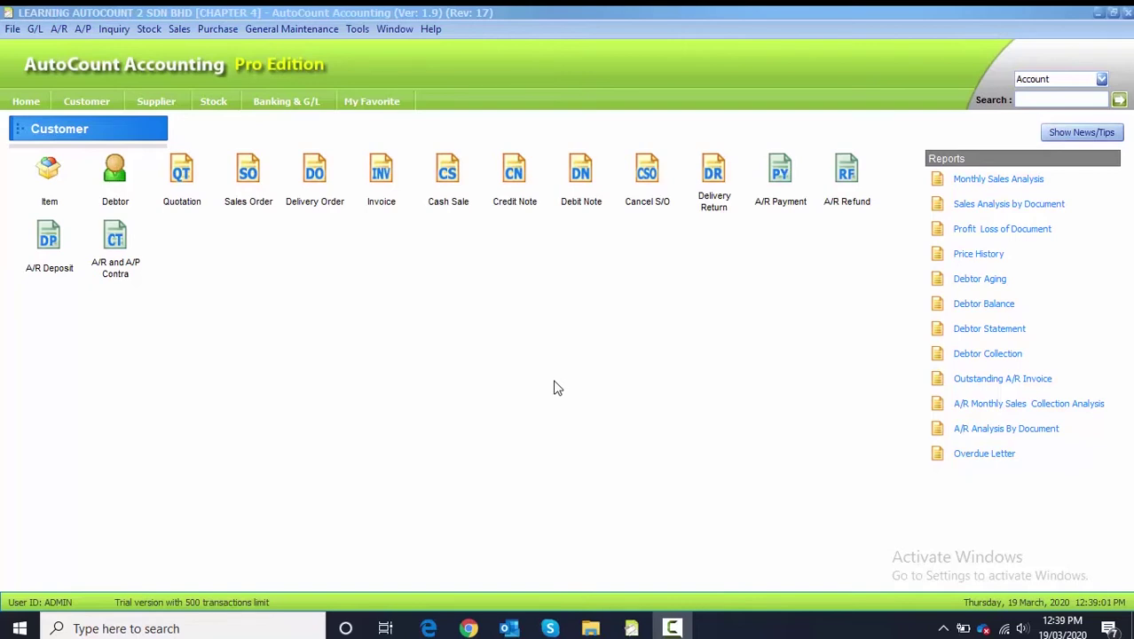
Create a new sales quotation for debtor CUSTOMER 1 and date it 05/05/2020.
click(180, 36)
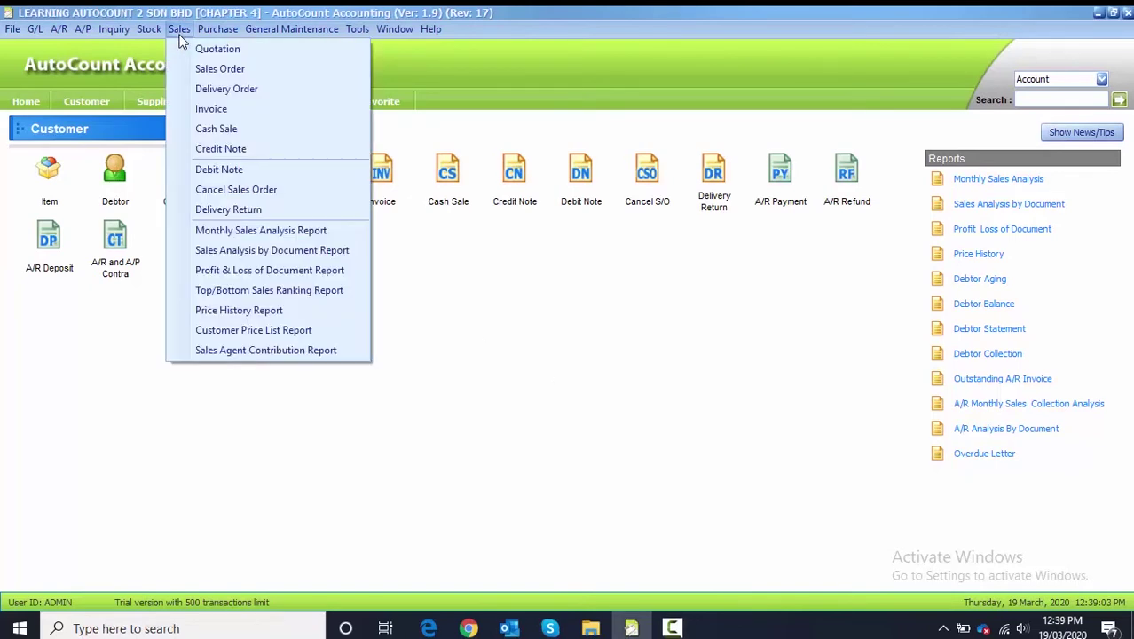
click(234, 55)
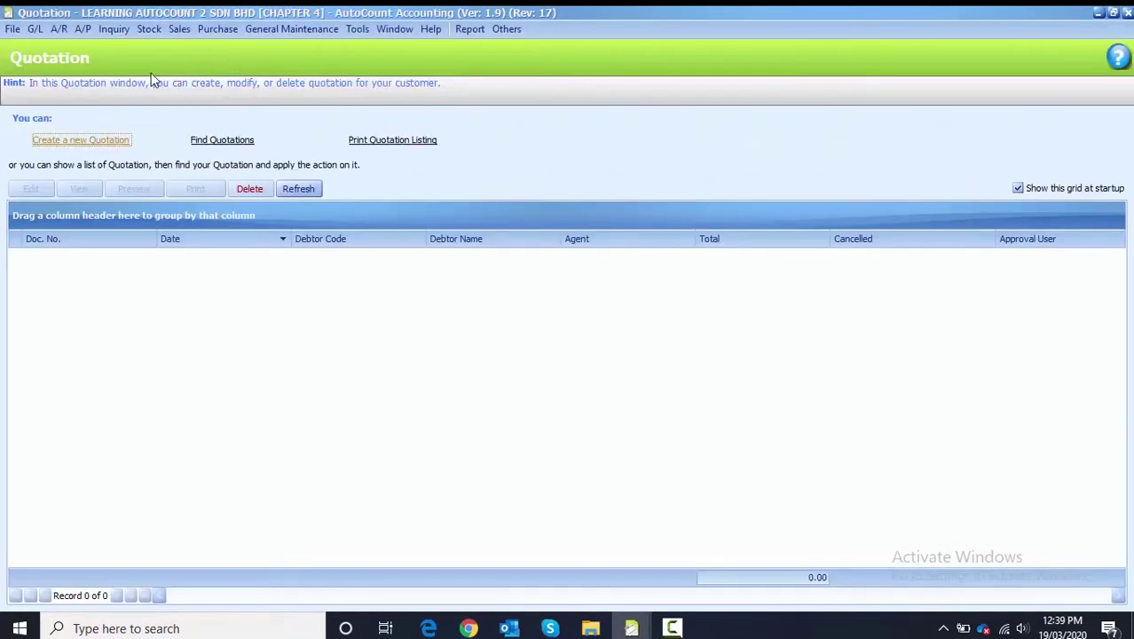
click(89, 148)
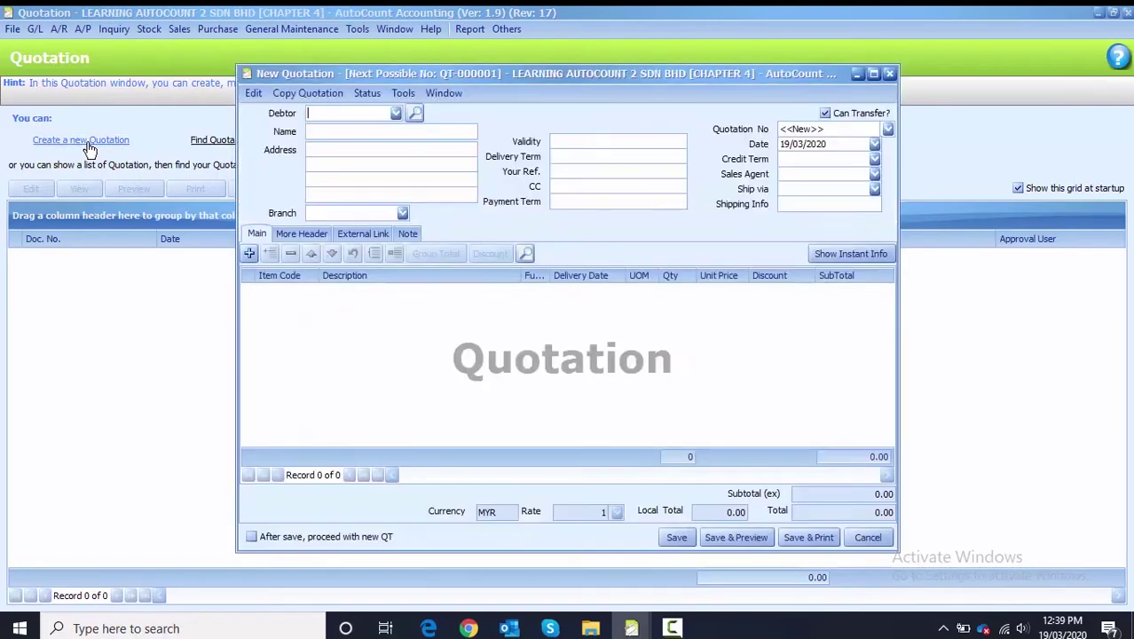
click(377, 112)
click(397, 116)
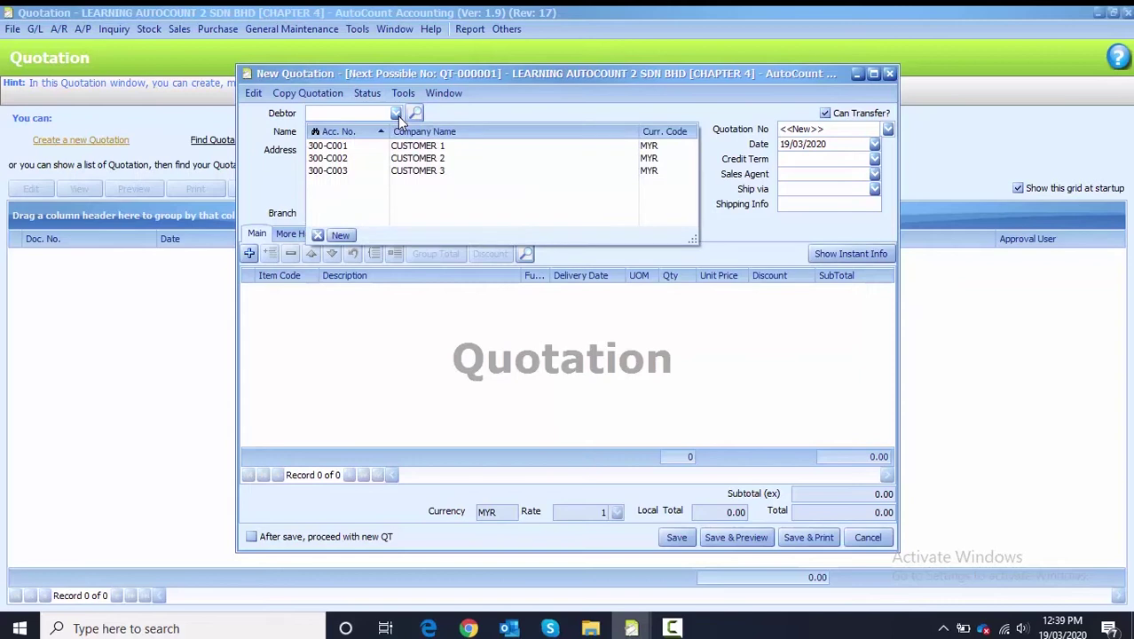
click(390, 149)
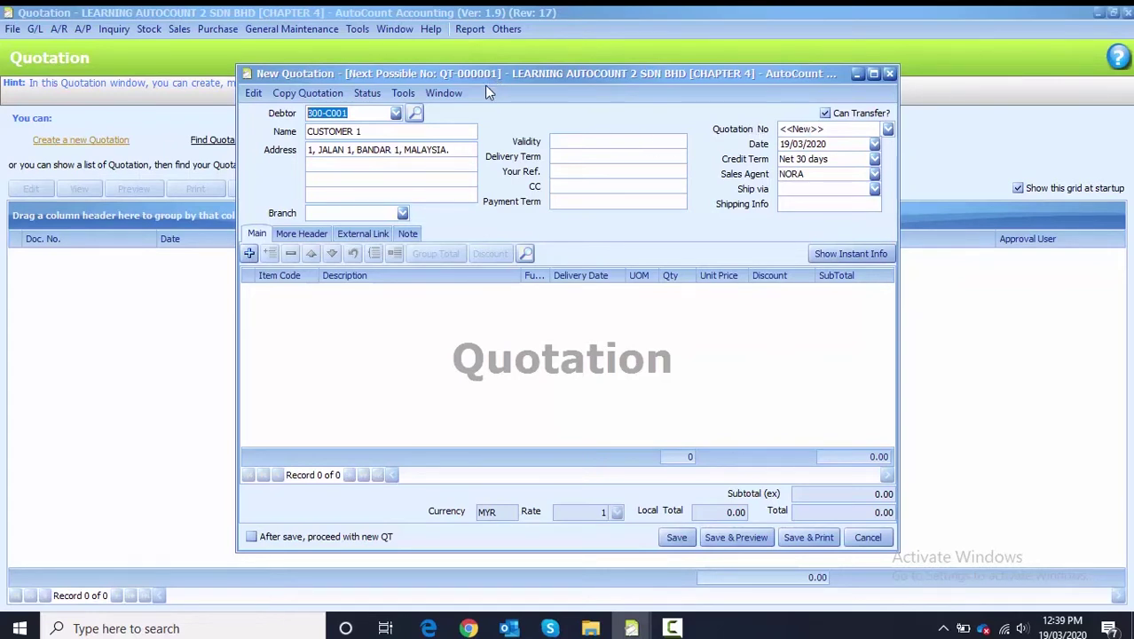
click(785, 144)
text(0505)
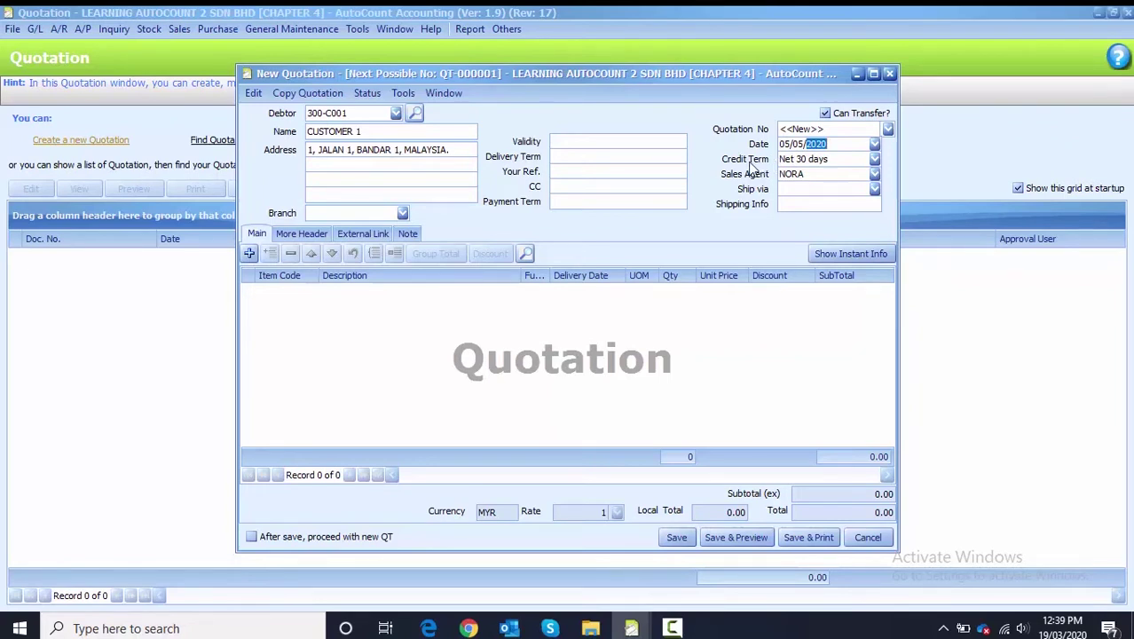
Add item ACN-001 (ACCESSORY NAKIA 1) to the quotation with a quantity of 4.
click(250, 255)
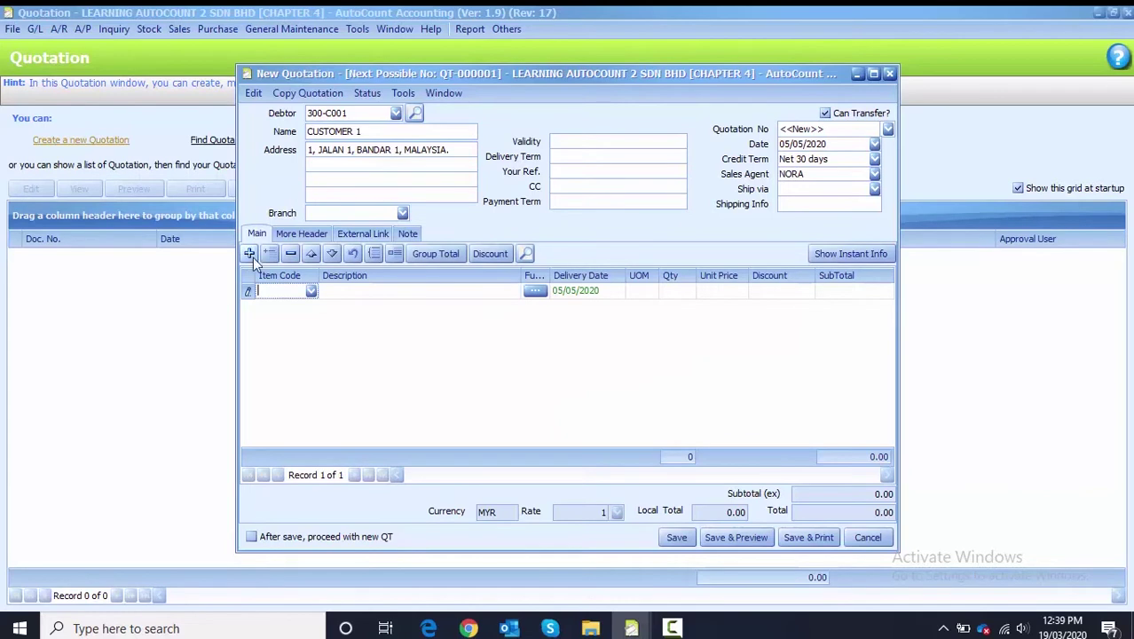
click(311, 291)
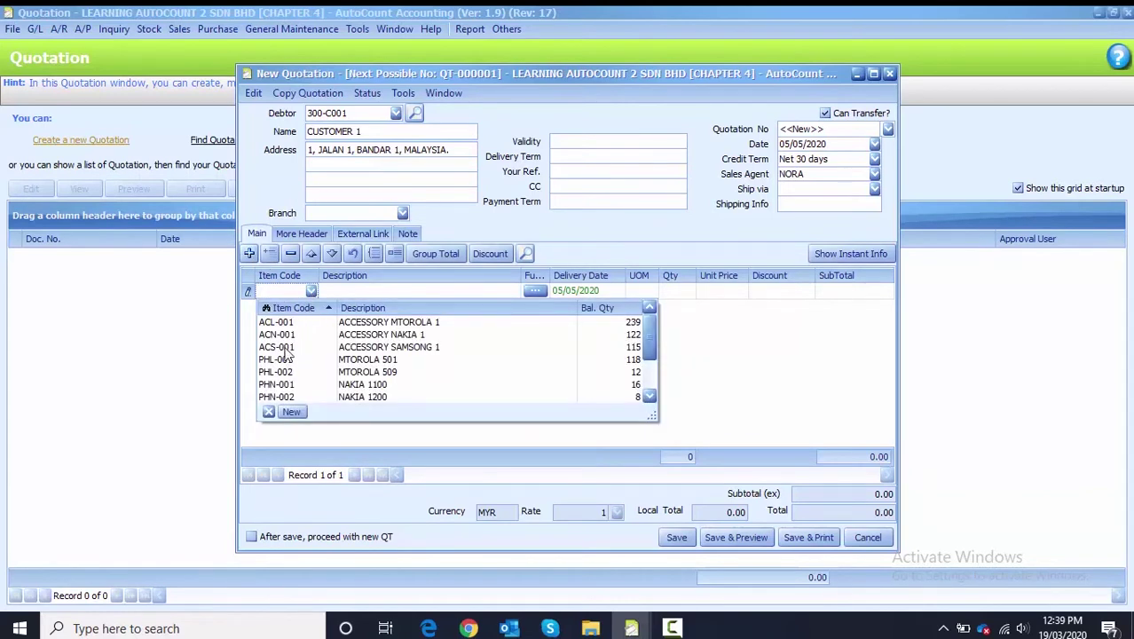
click(289, 335)
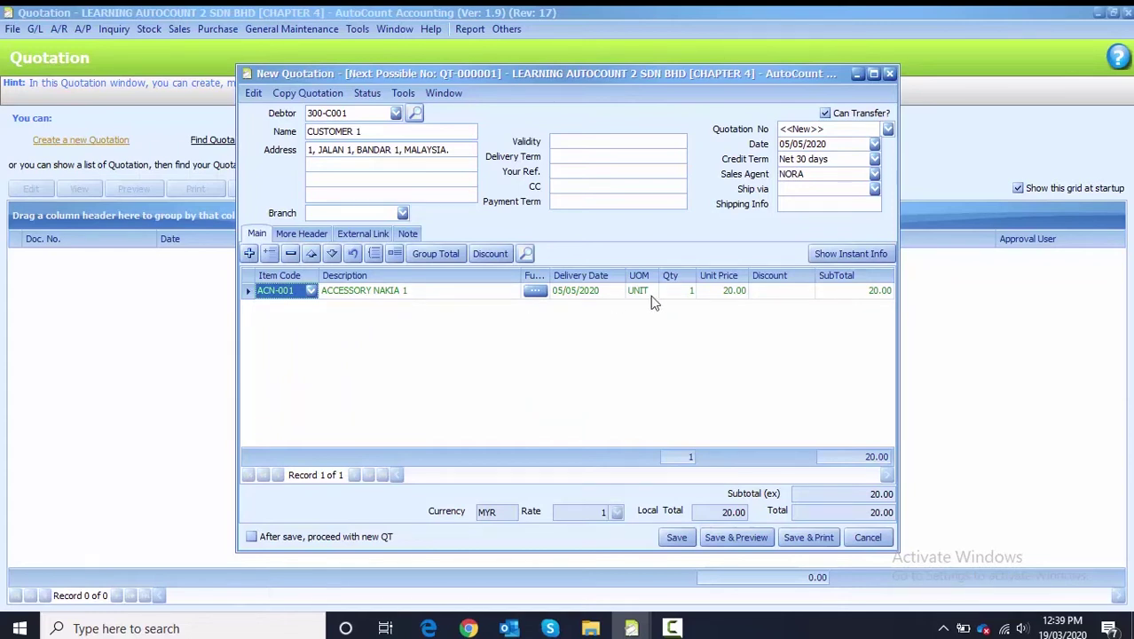
click(685, 293)
text(4)
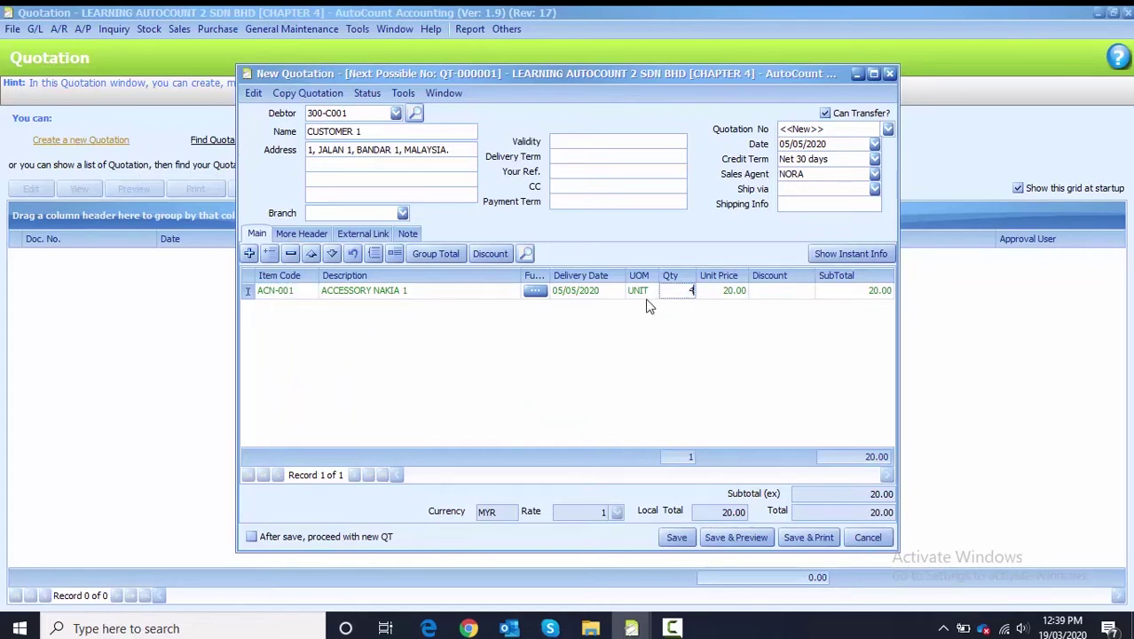
click(579, 339)
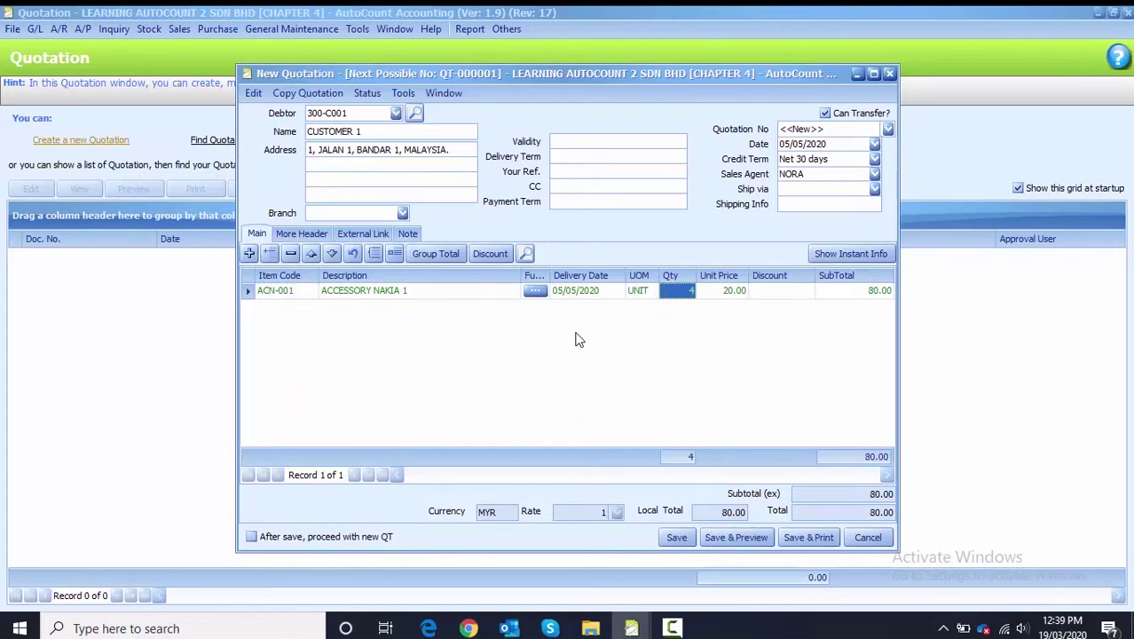
Add item PHN-001 (NAKIA 1100) as a second line with quantity 2 and a 5% discount.
click(252, 255)
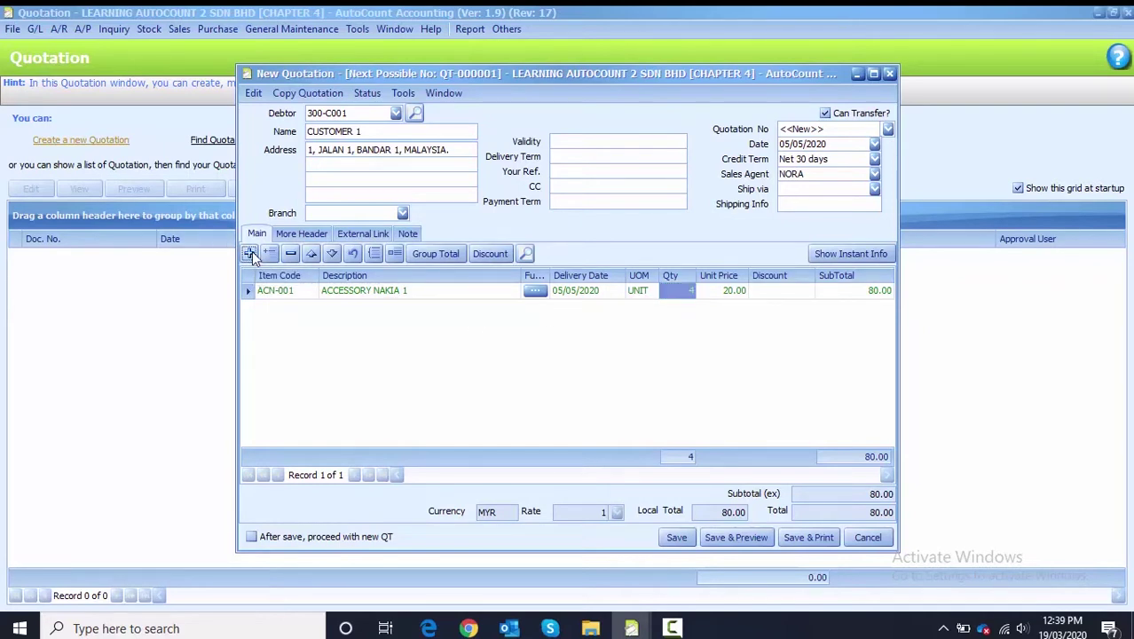
click(311, 308)
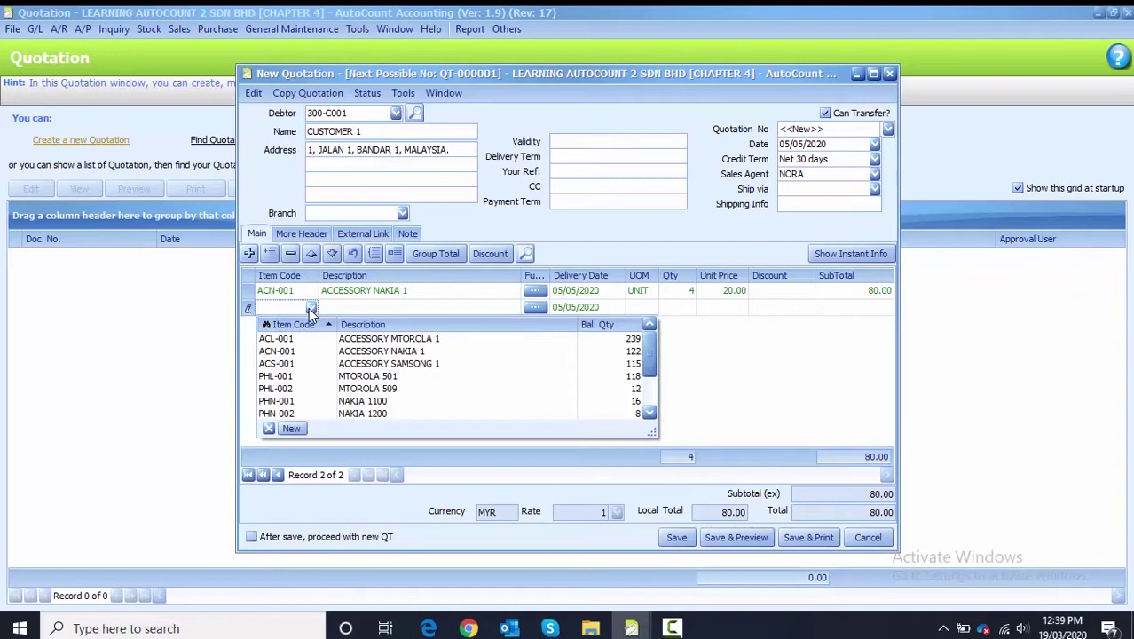
click(278, 401)
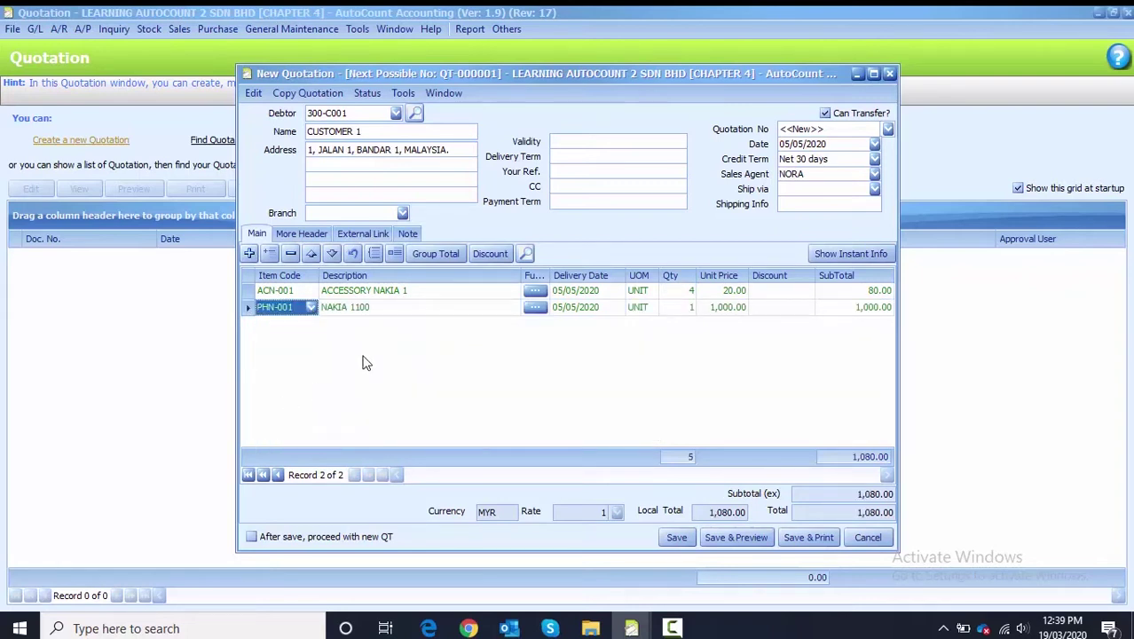
click(679, 307)
text(2)
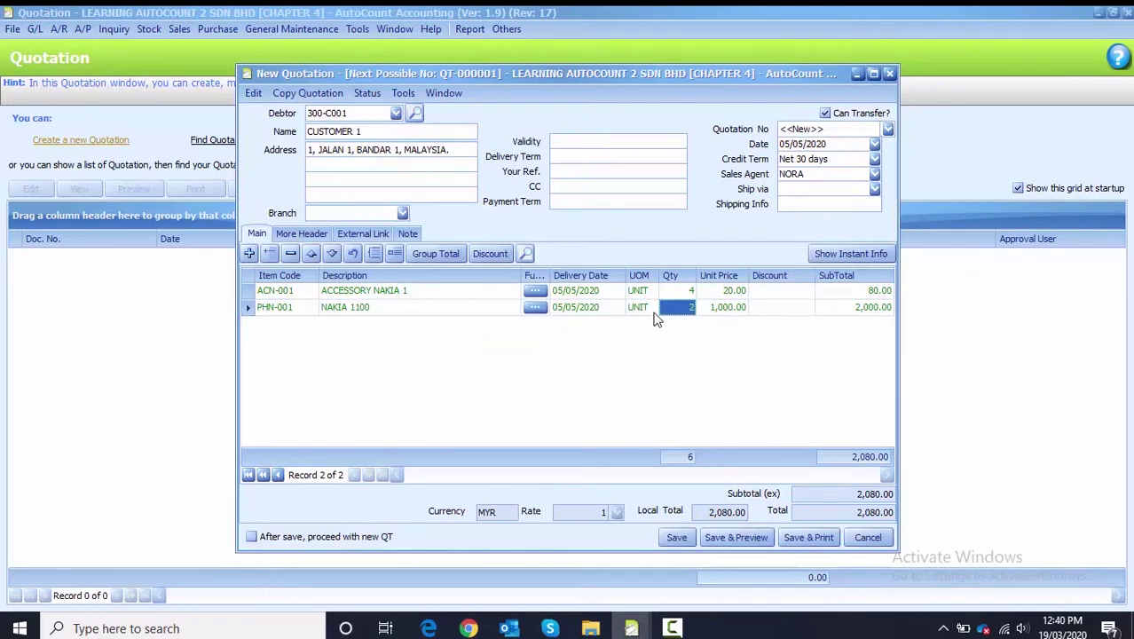
click(787, 311)
text(5%)
key(Return)
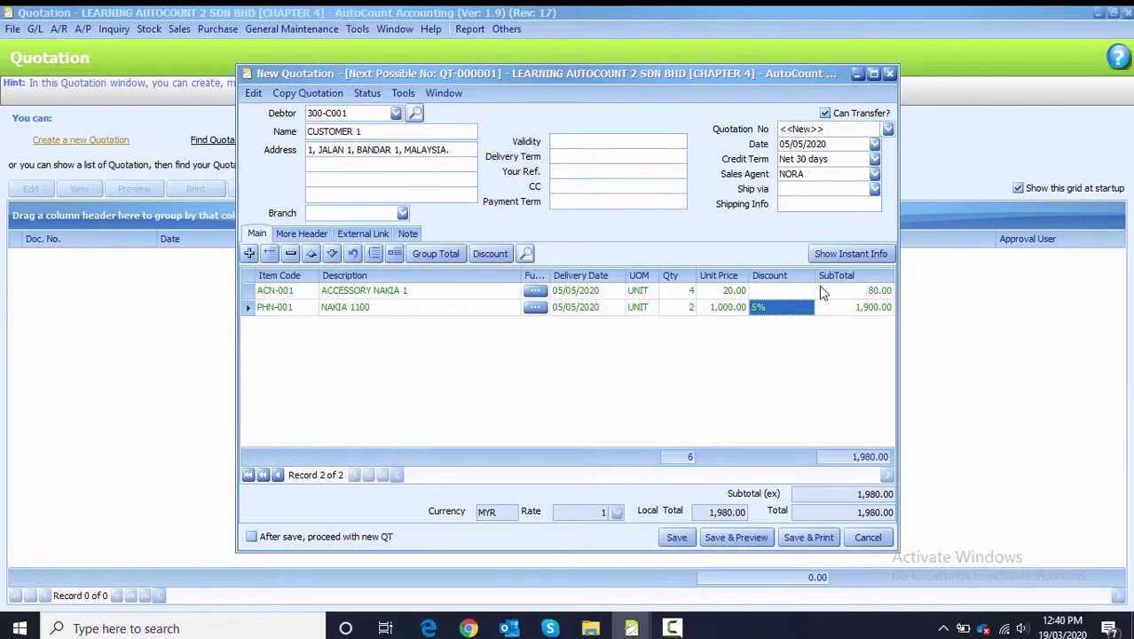
Add item PHN-002 (NAKIA 1200) with quantity 2 and 5% discount, and save the quotation with proceeding to a new QT enabled.
click(247, 256)
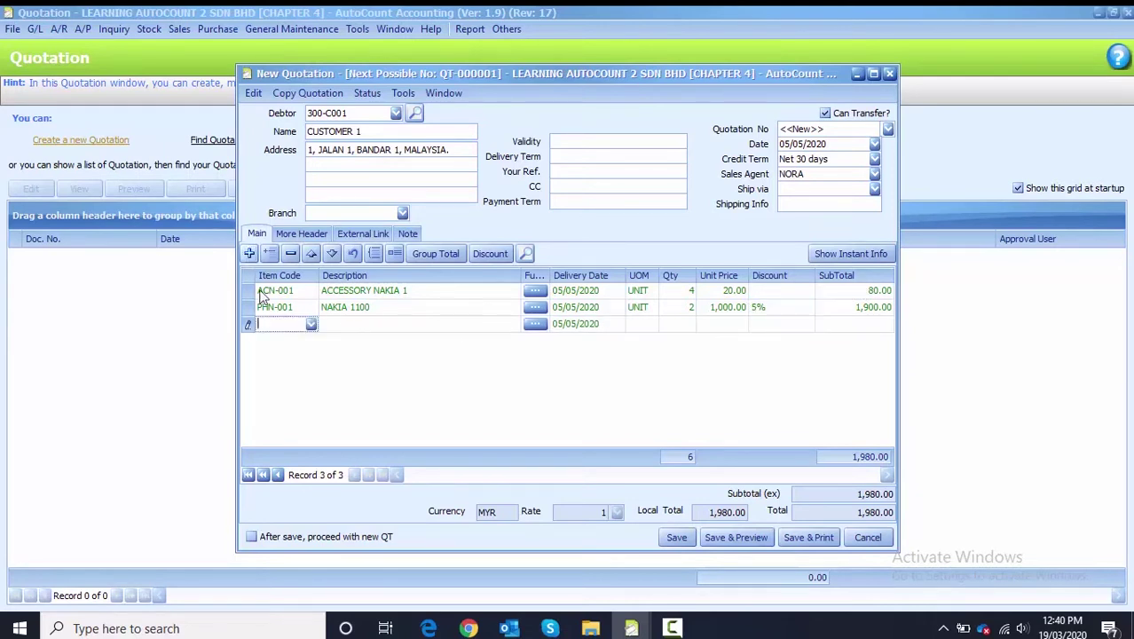
click(310, 324)
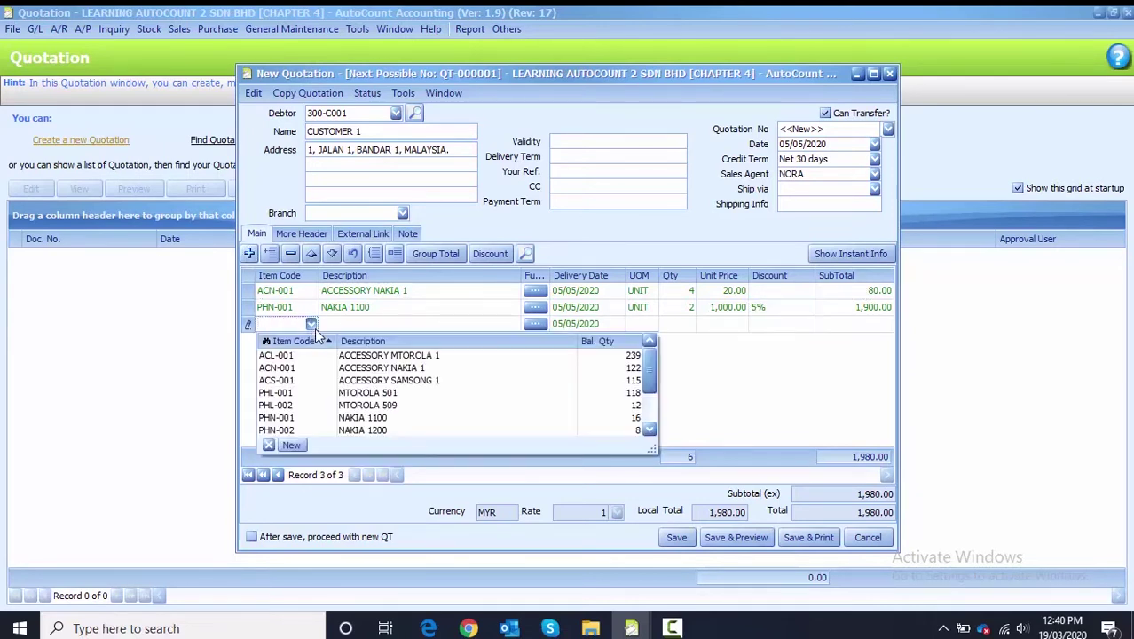
click(289, 431)
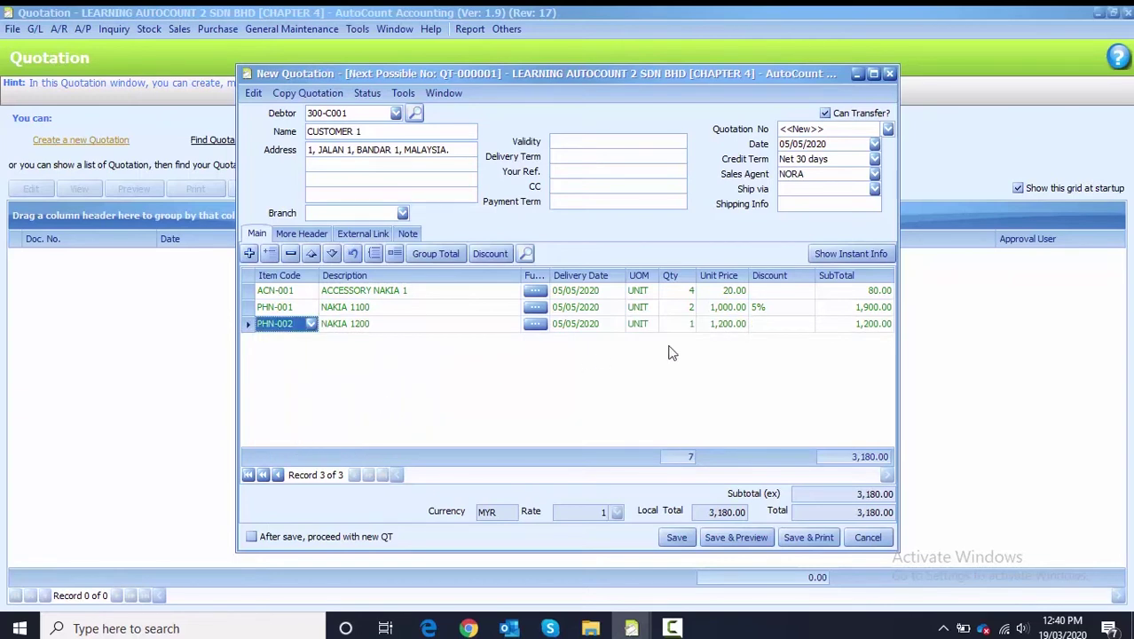
click(691, 324)
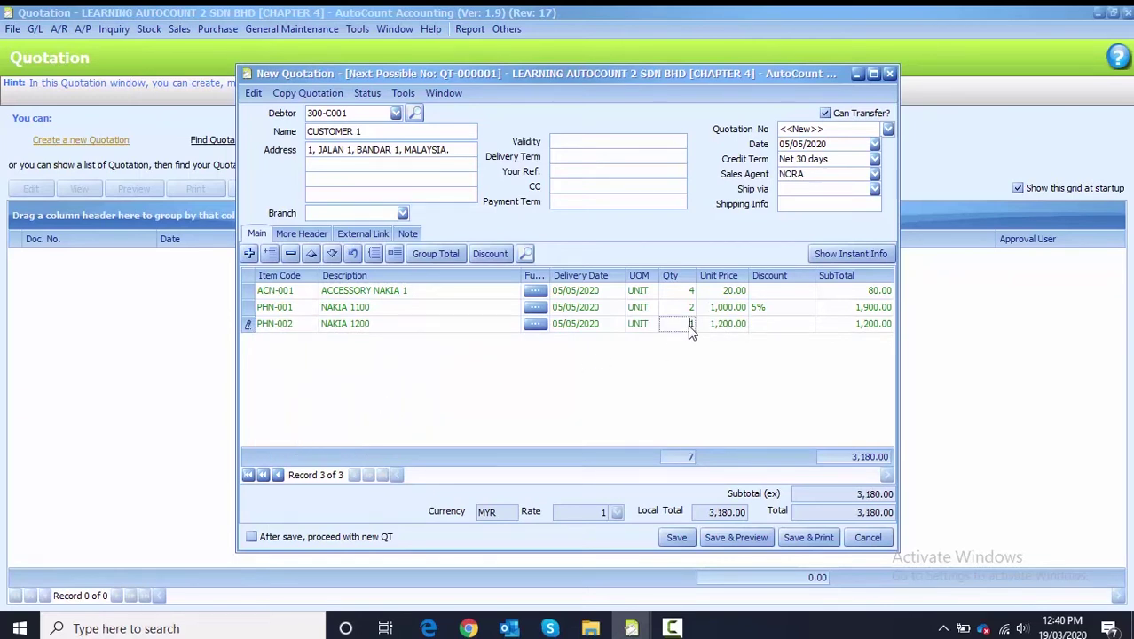
text(2)
key(Return)
click(768, 322)
text(5%)
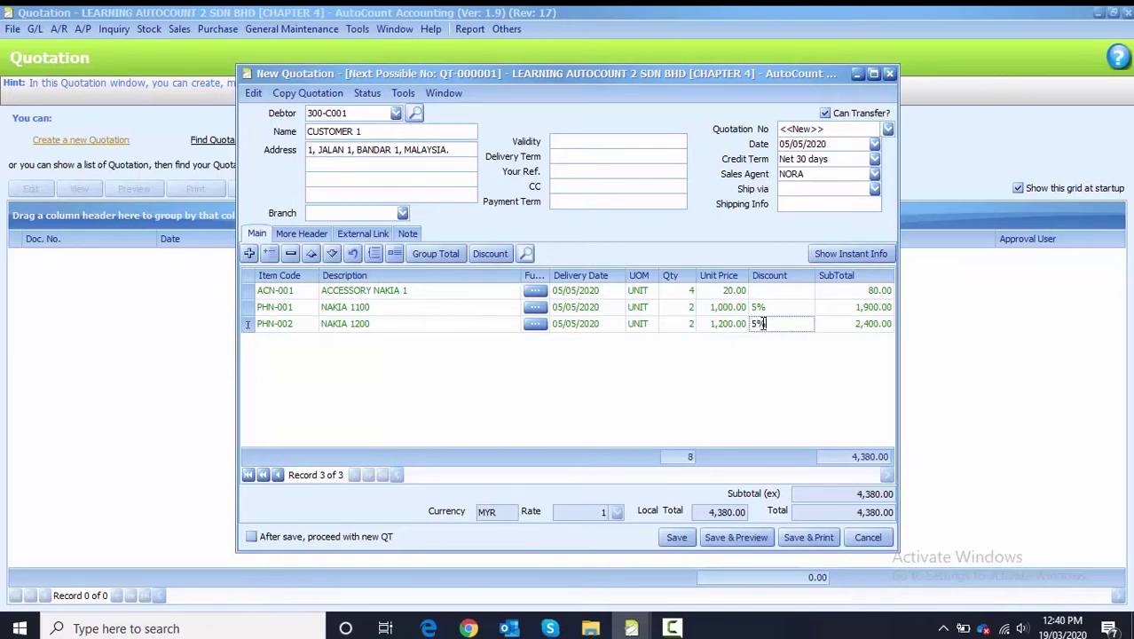
key(Return)
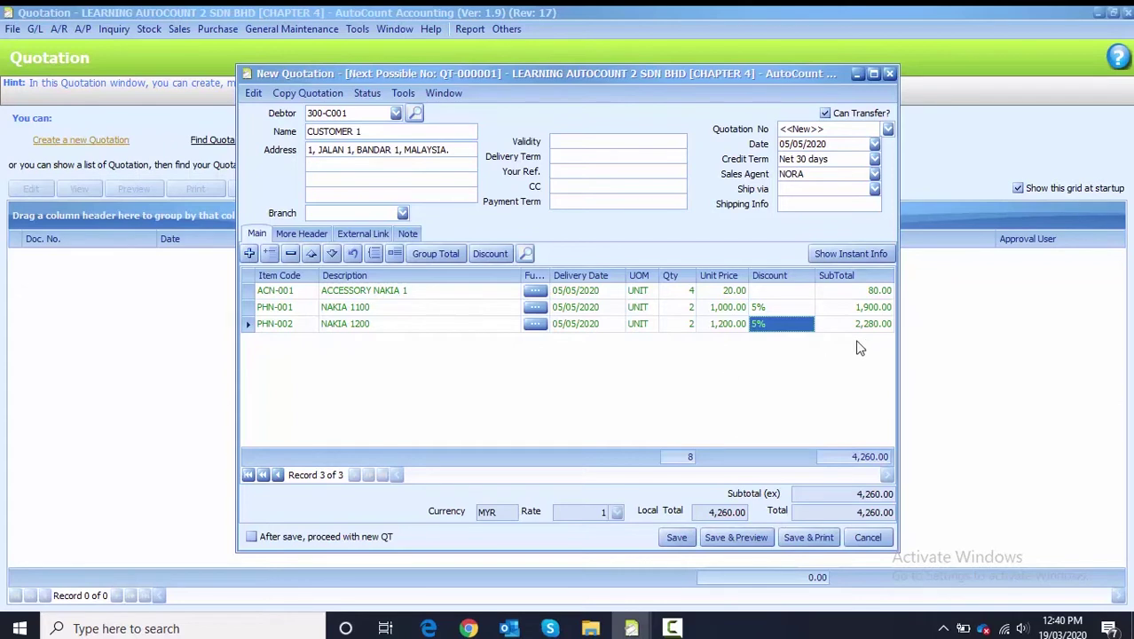
click(271, 546)
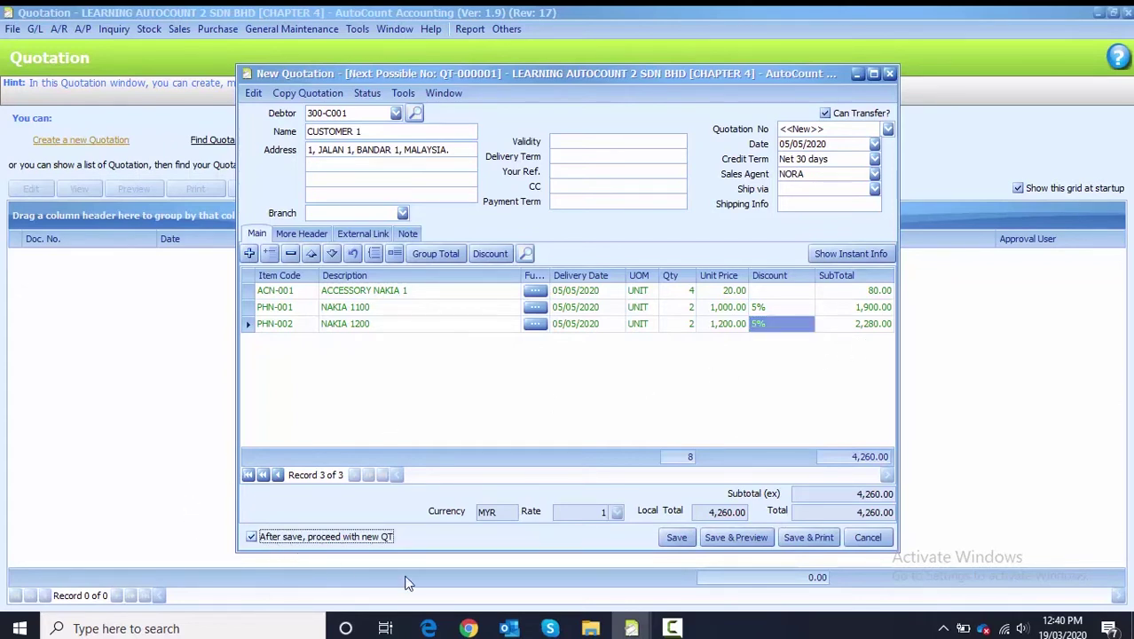
click(675, 538)
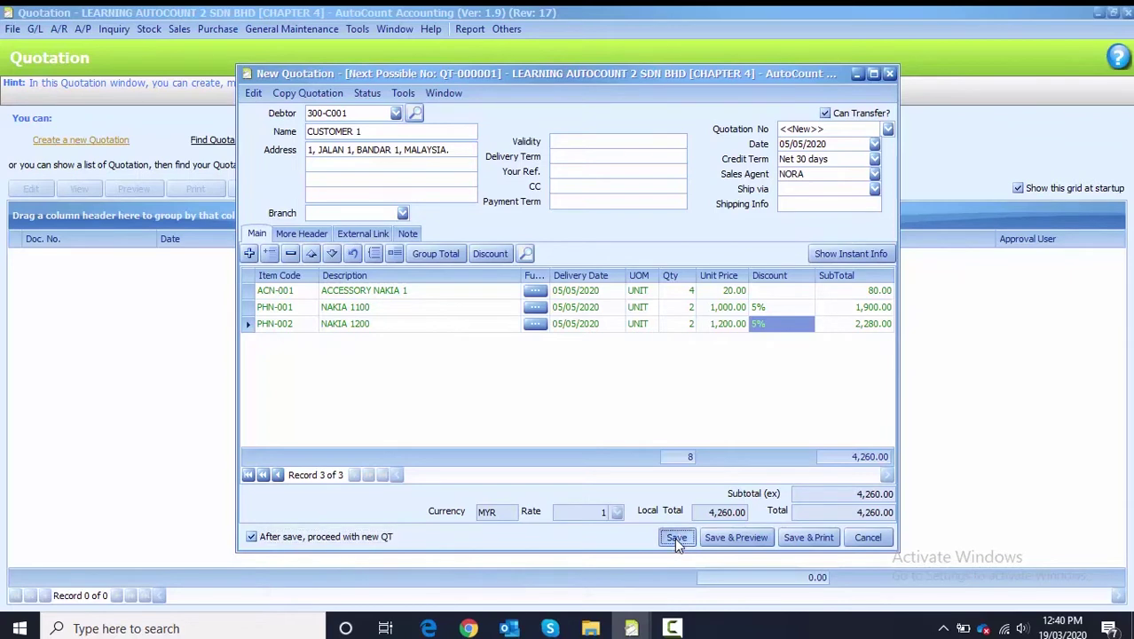
Set the new quotation's debtor to CUSTOMER 2 and its date to 05/05/2020.
click(395, 113)
click(406, 166)
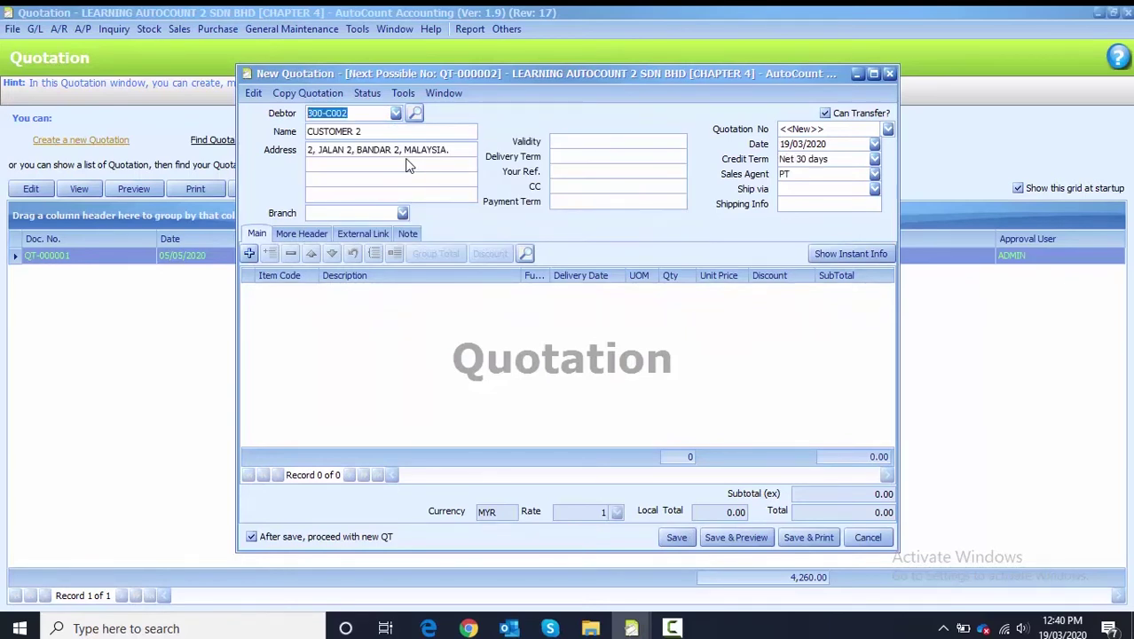
click(782, 144)
text(05/05)
Add item PHS-002 (SAMSONG 85) with quantity 5 and a discount of 500, and save the CUSTOMER 2 quotation.
click(249, 255)
click(312, 292)
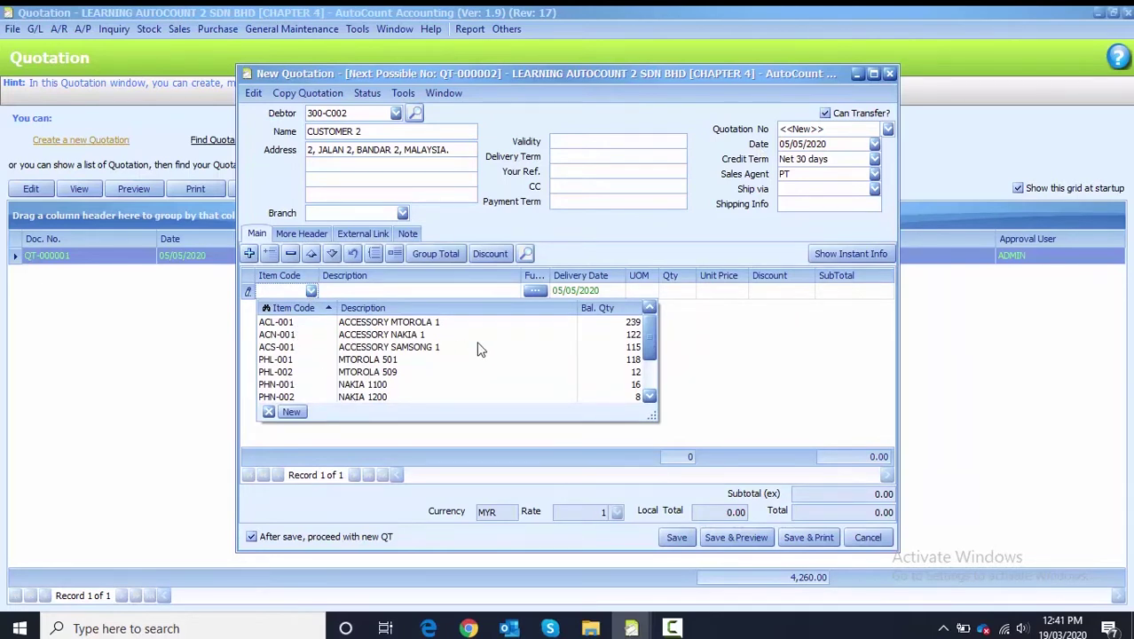
scroll(649, 355, down, 1)
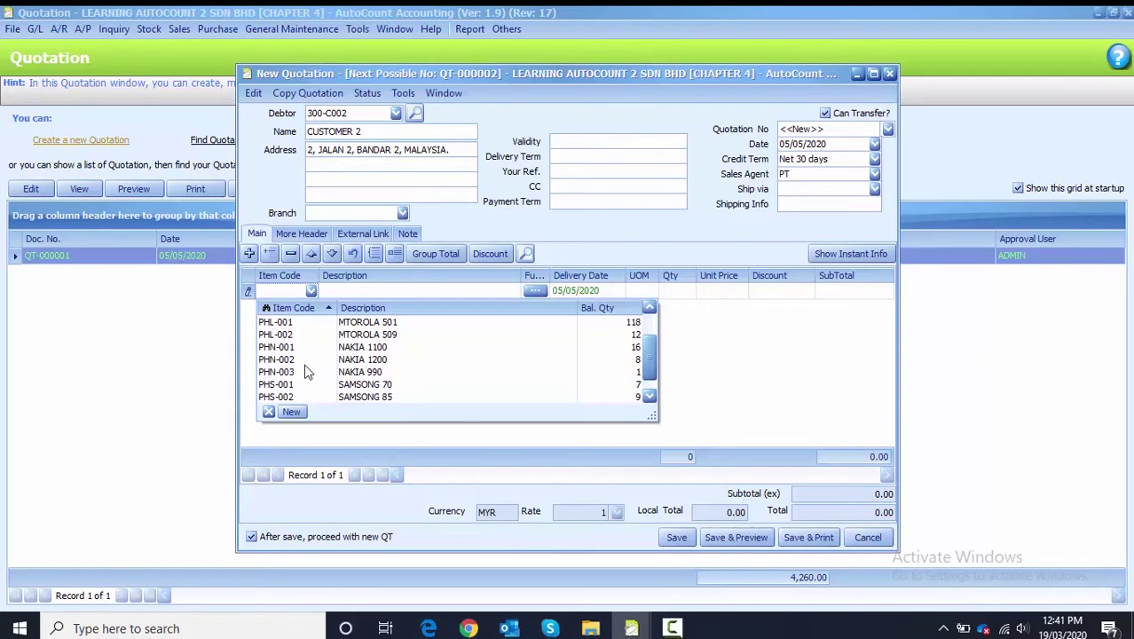
click(313, 396)
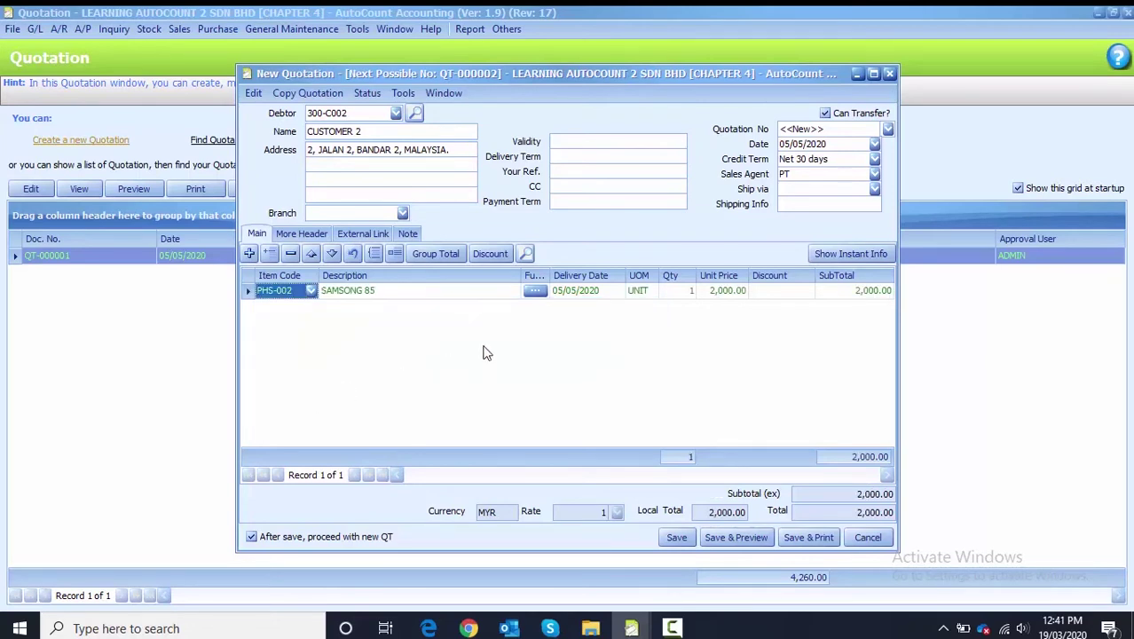
click(693, 295)
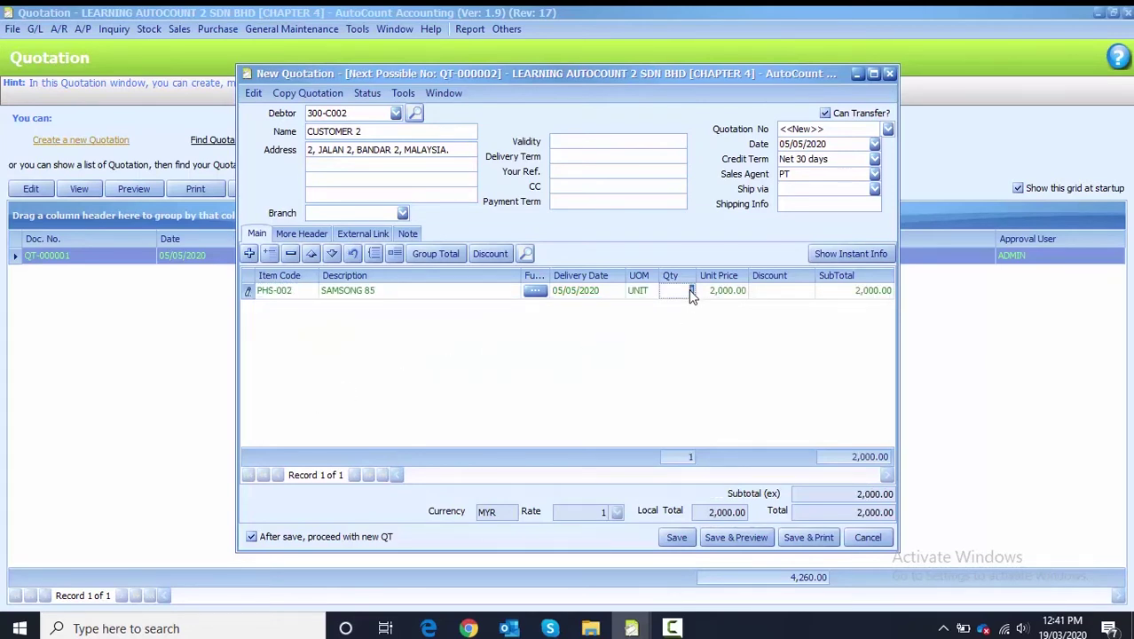
text(5)
key(Return)
click(769, 296)
text(500)
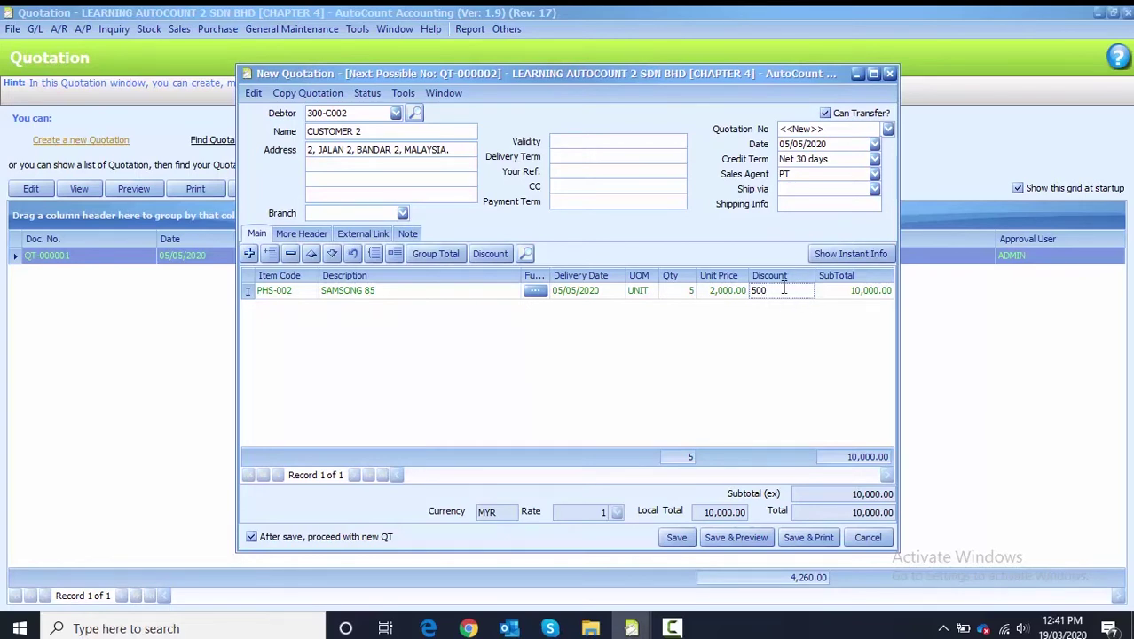
key(Return)
click(676, 538)
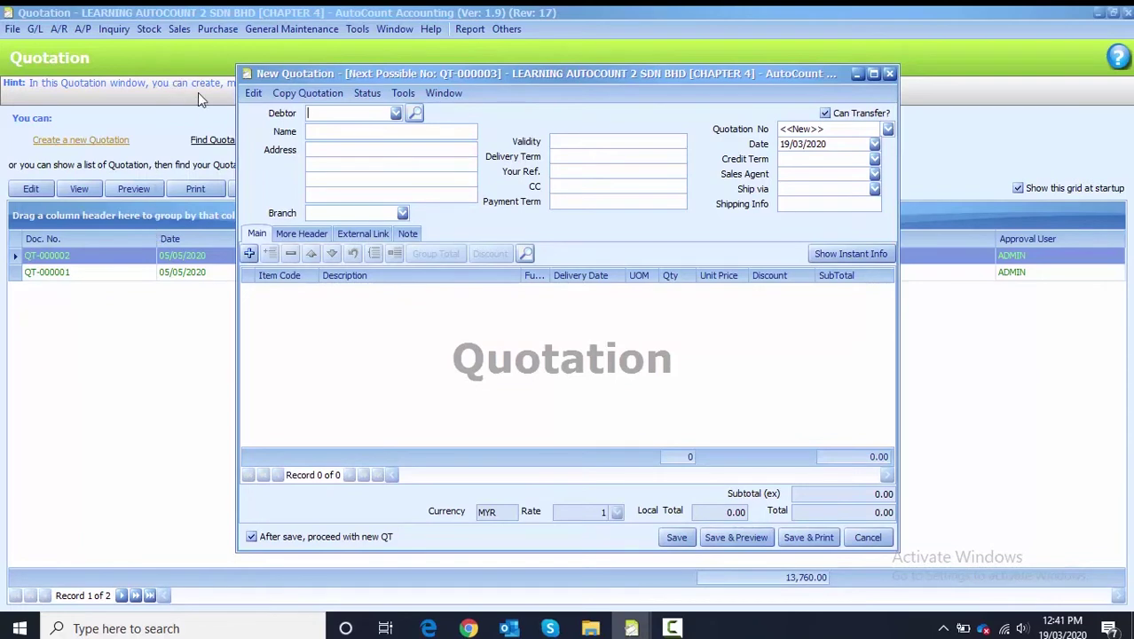
Set the third quotation's debtor to CUSTOMER 1 and its date to 06/05/2020.
click(396, 113)
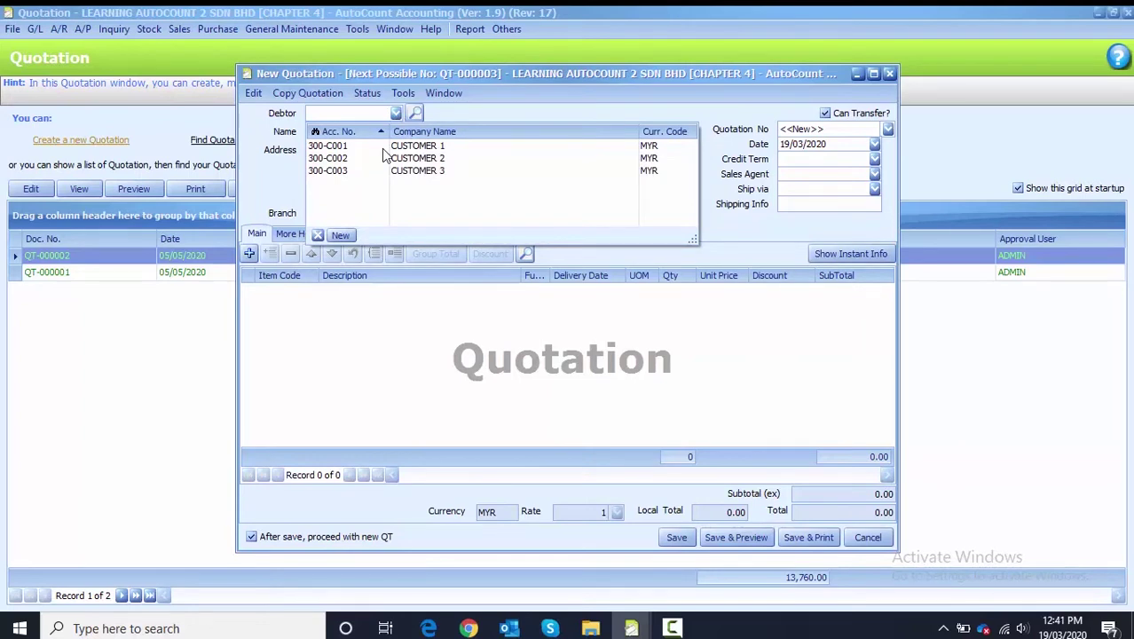
click(382, 148)
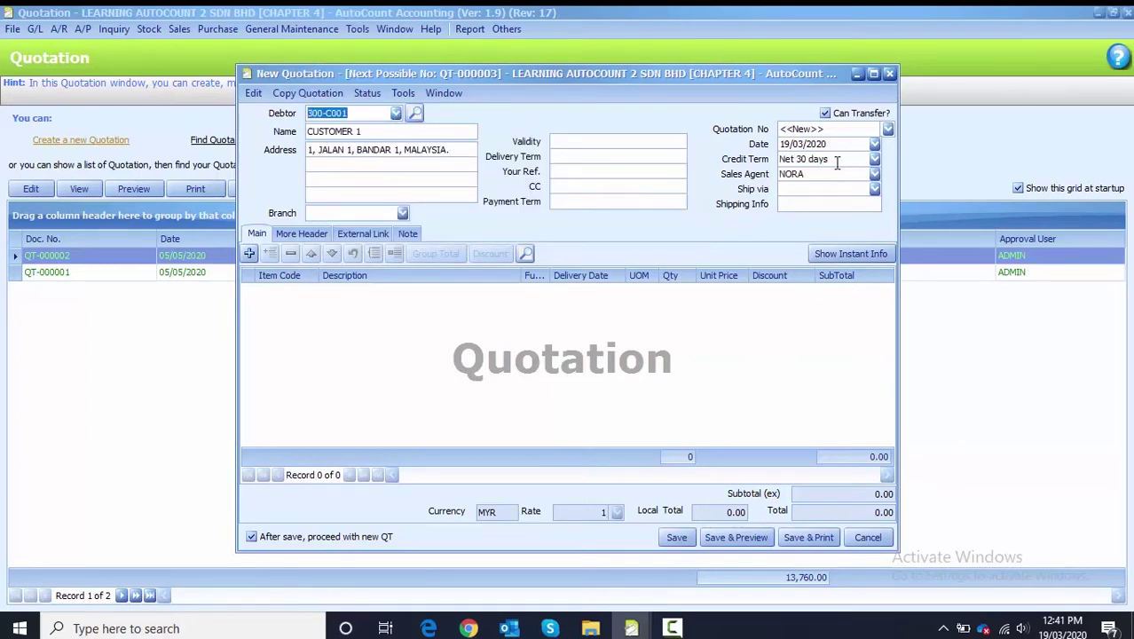
click(785, 143)
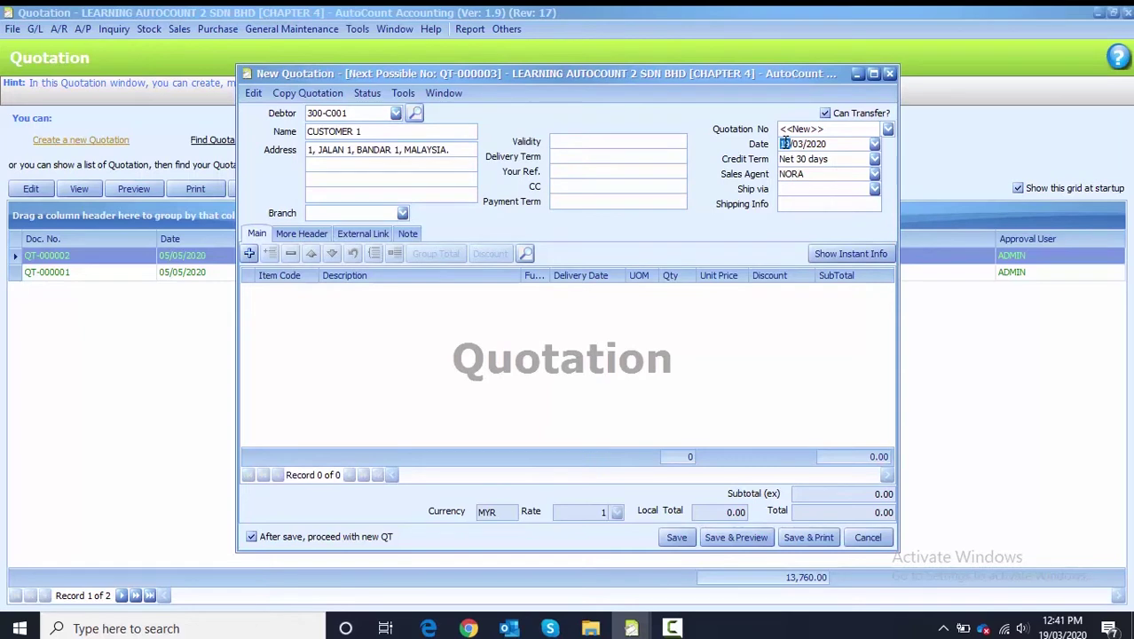
text(06/05)
Add item ACL-001 (ACCESSORY MTOROLA 1) to the quotation with quantity 50 and a 5% discount.
click(249, 255)
click(311, 292)
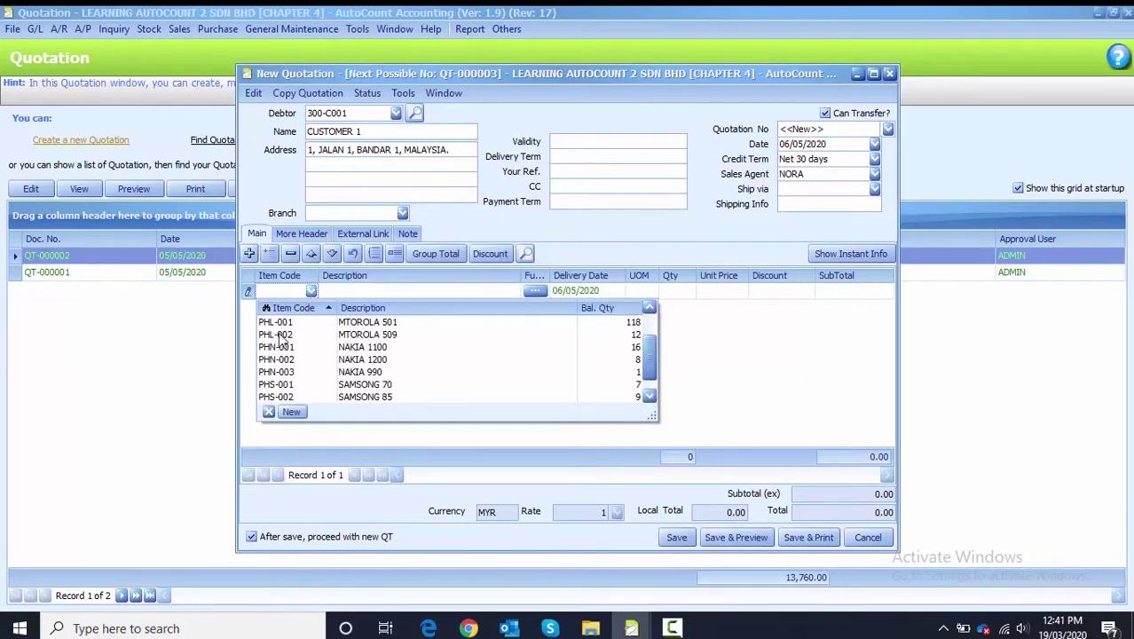
drag(650, 368, 647, 321)
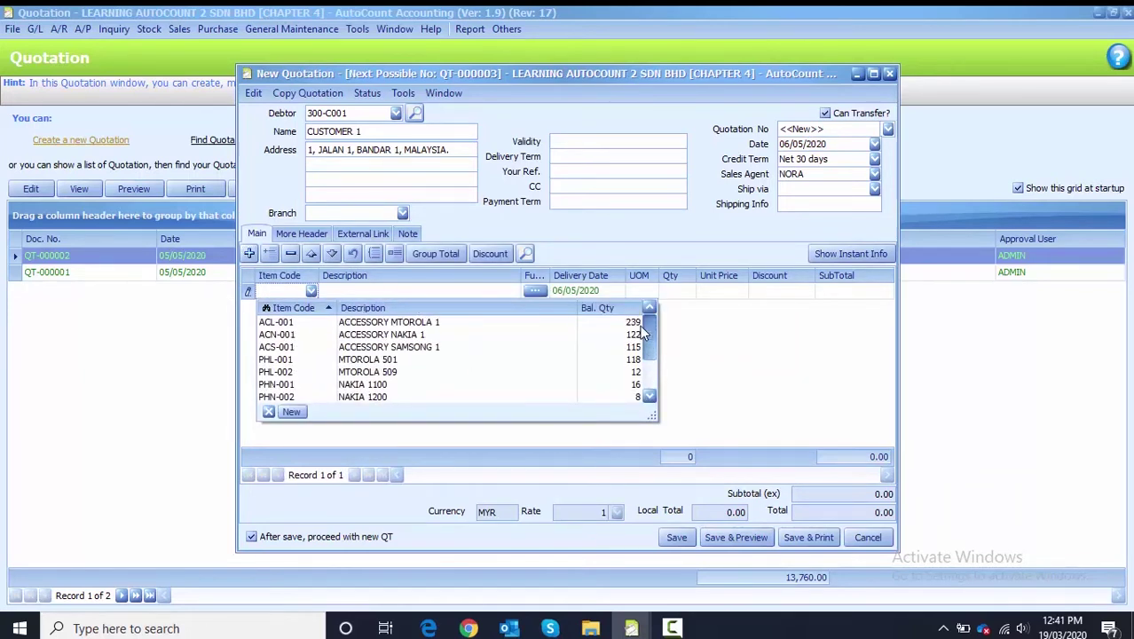
click(357, 322)
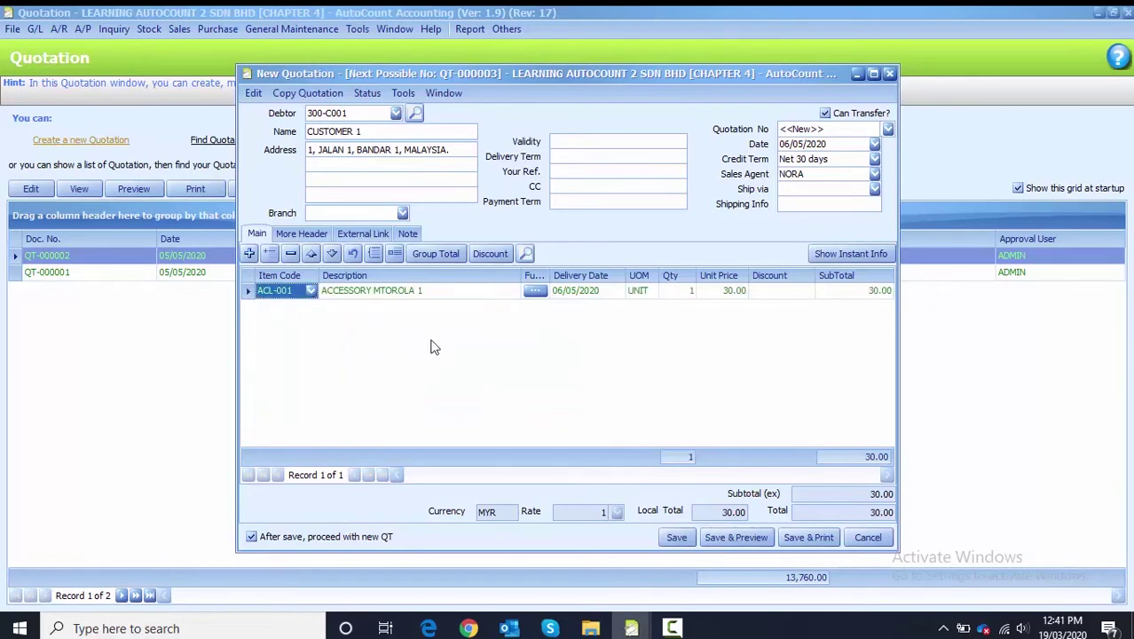
click(689, 292)
text(50)
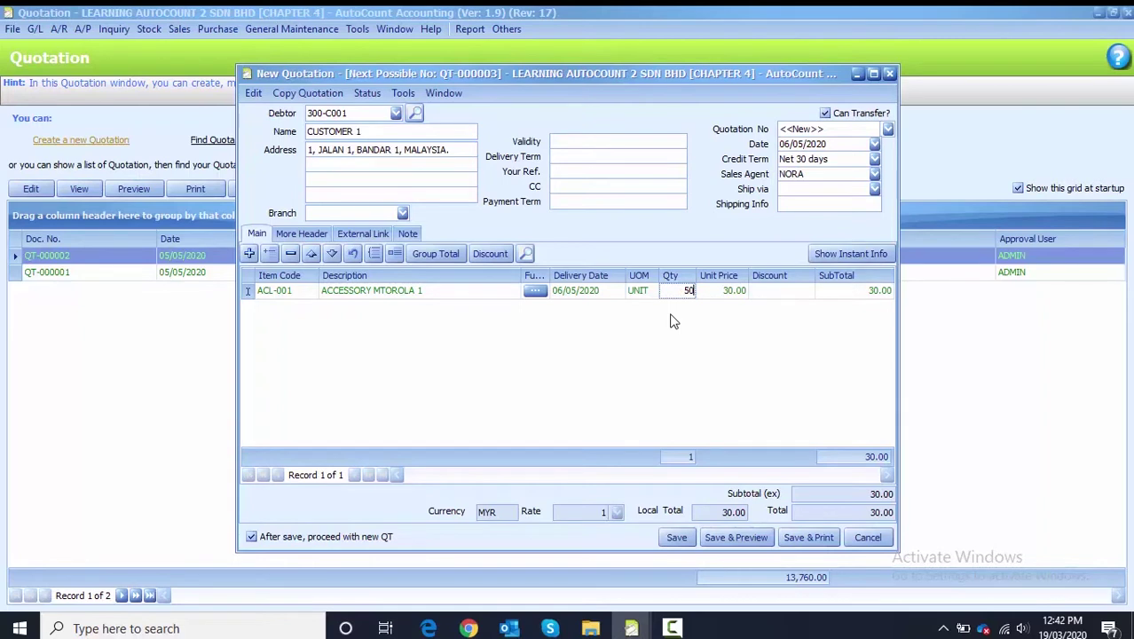
key(Return)
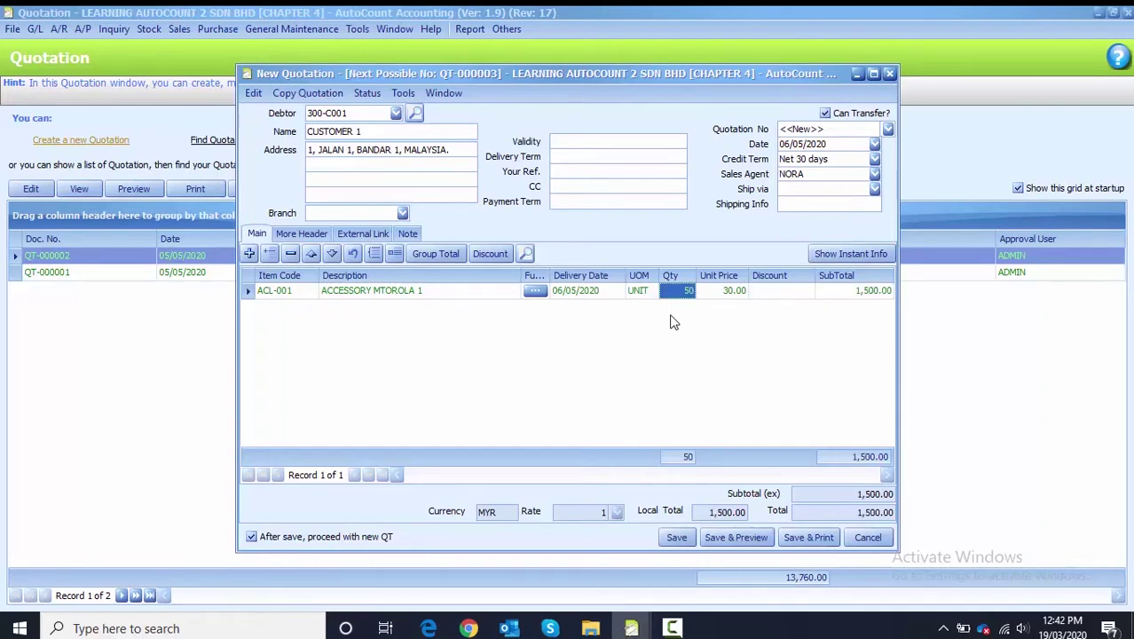
click(760, 298)
text(5%)
key(Return)
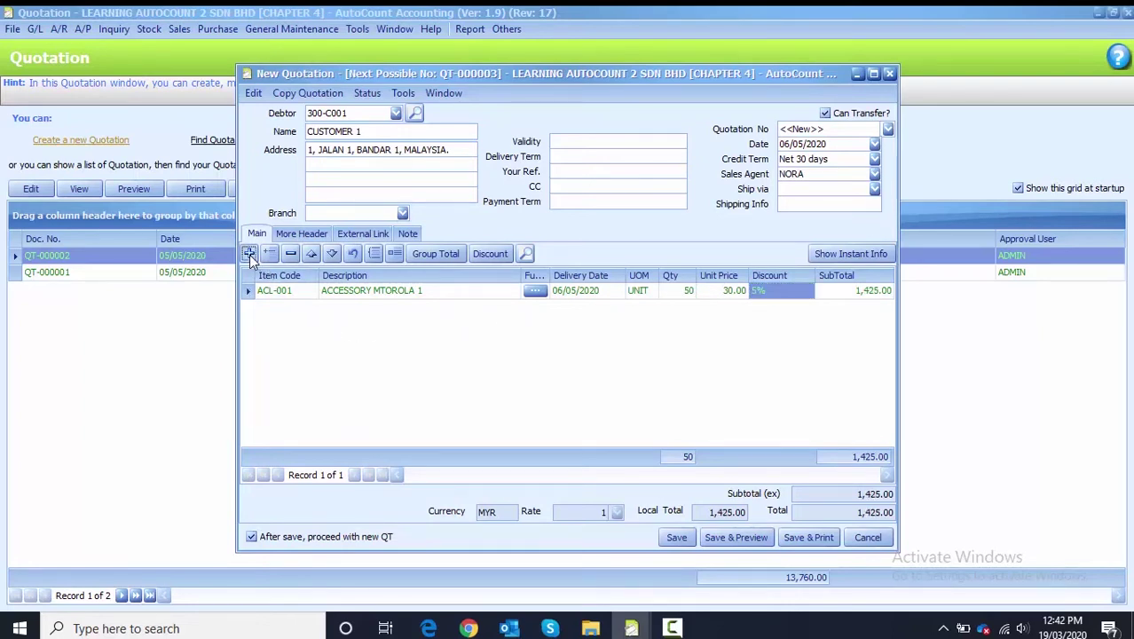
Add item PHL-001 (MTOROLA 501) as a second line with quantity 50 and a discount of 5% + 2%.
click(249, 255)
click(311, 307)
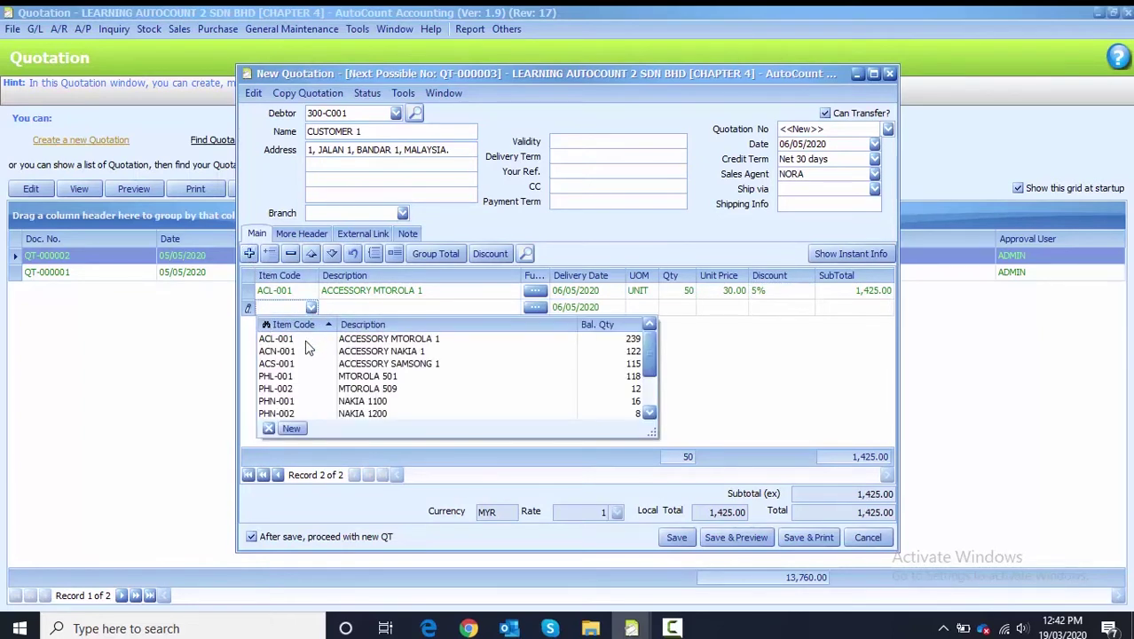
click(292, 377)
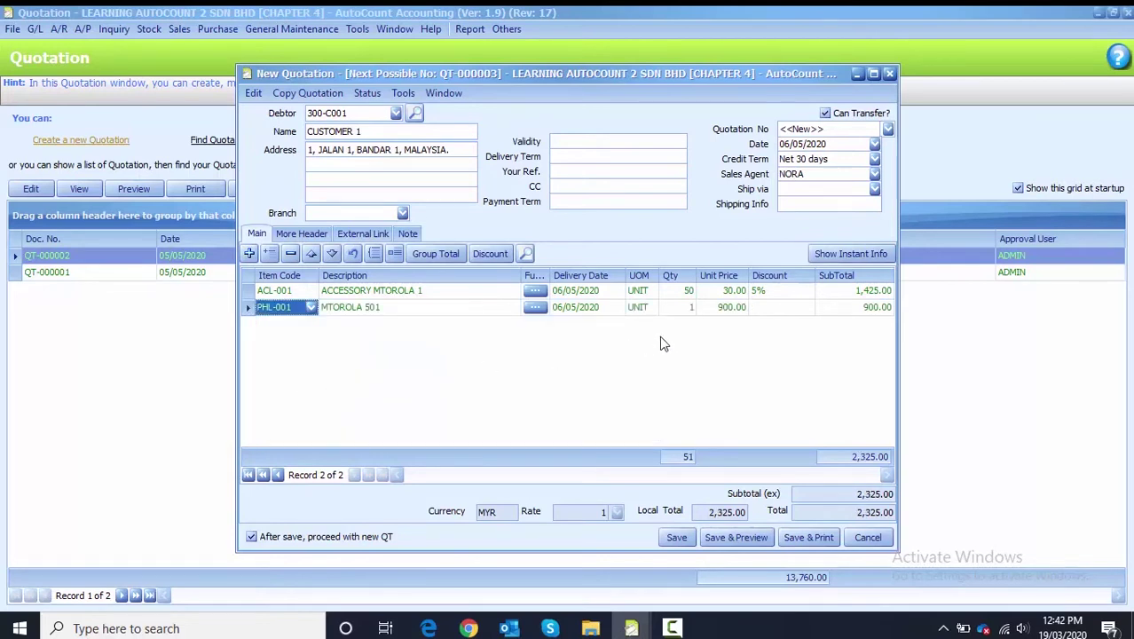
click(682, 309)
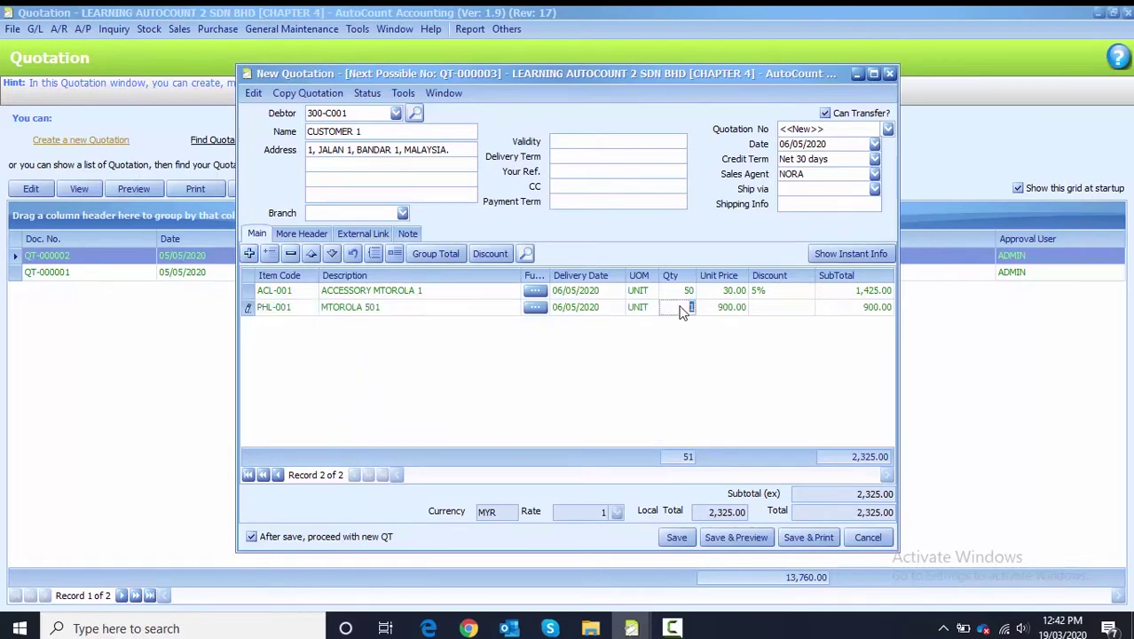
text(50)
key(Return)
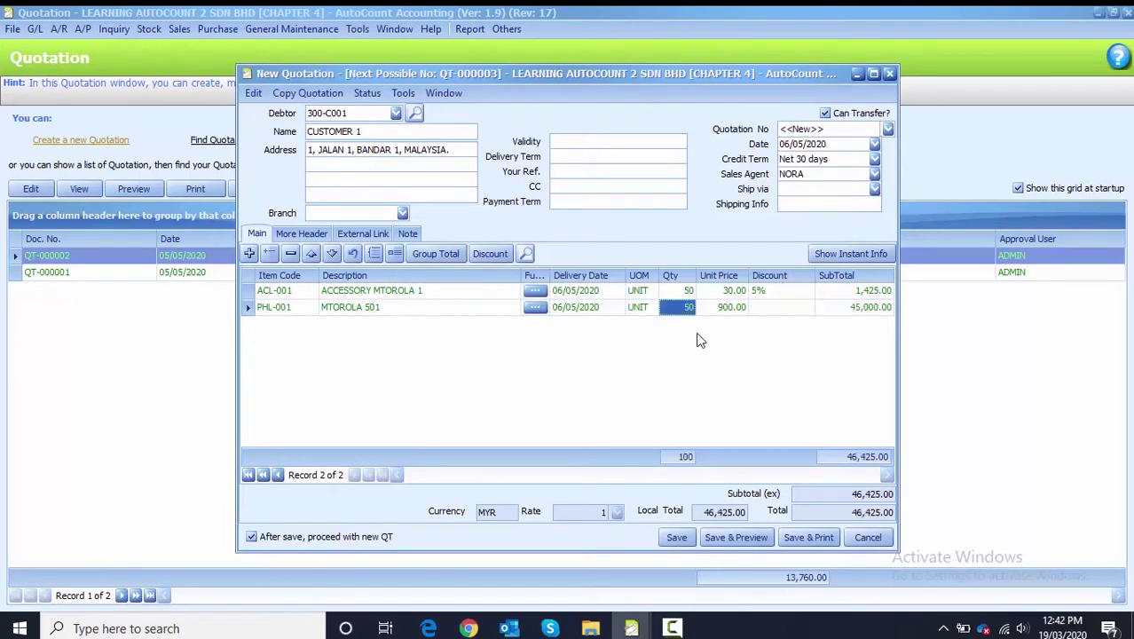
click(778, 312)
text(5)
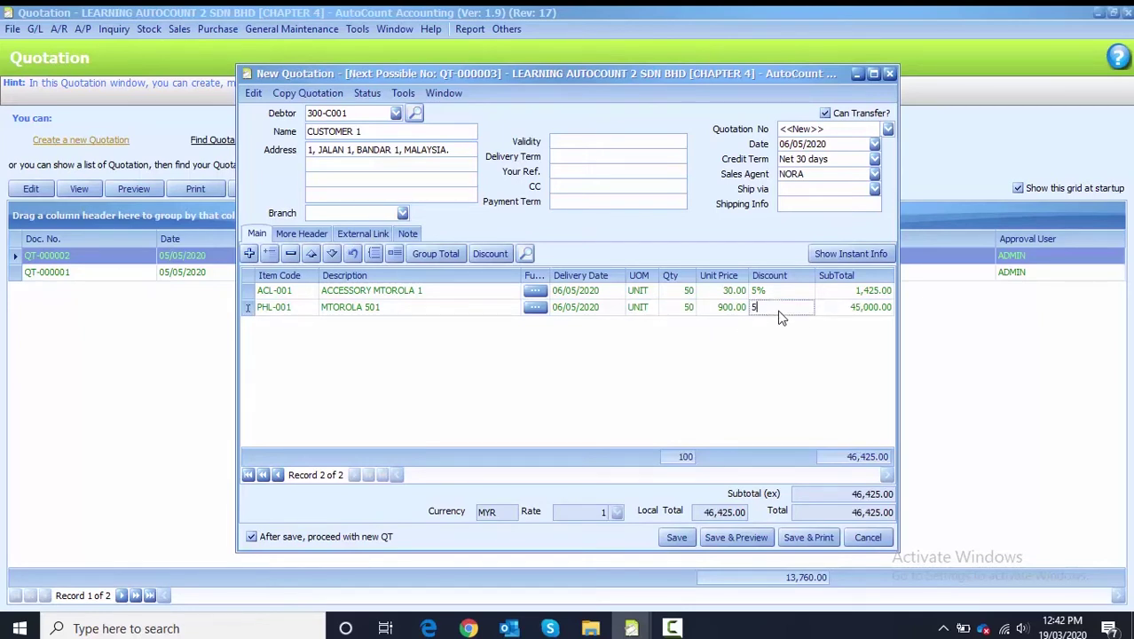
text(% + 2%)
key(Return)
Set the PHL-001 unit price to 950 and save the quotation with proceeding to a new QT disabled.
click(768, 310)
click(736, 313)
text(950)
key(Return)
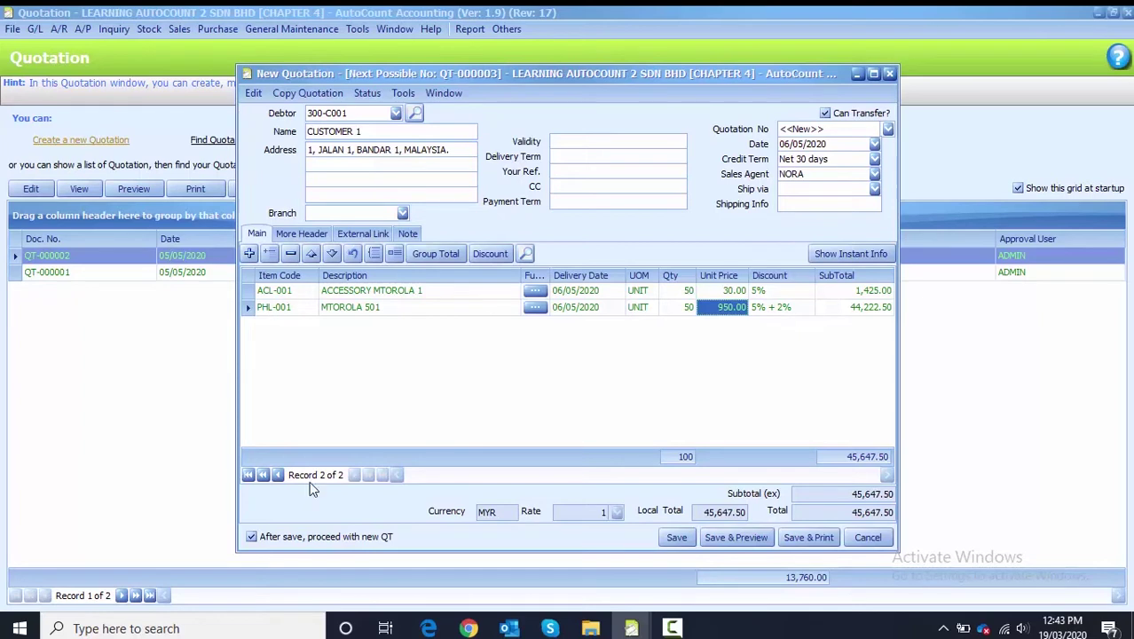
click(303, 537)
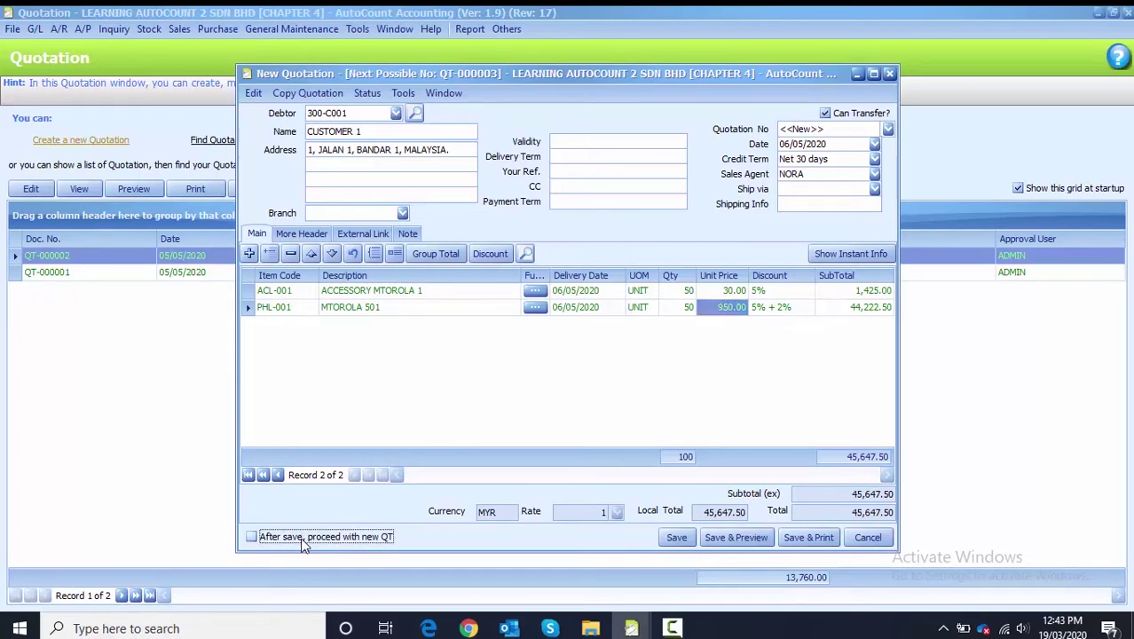
click(677, 539)
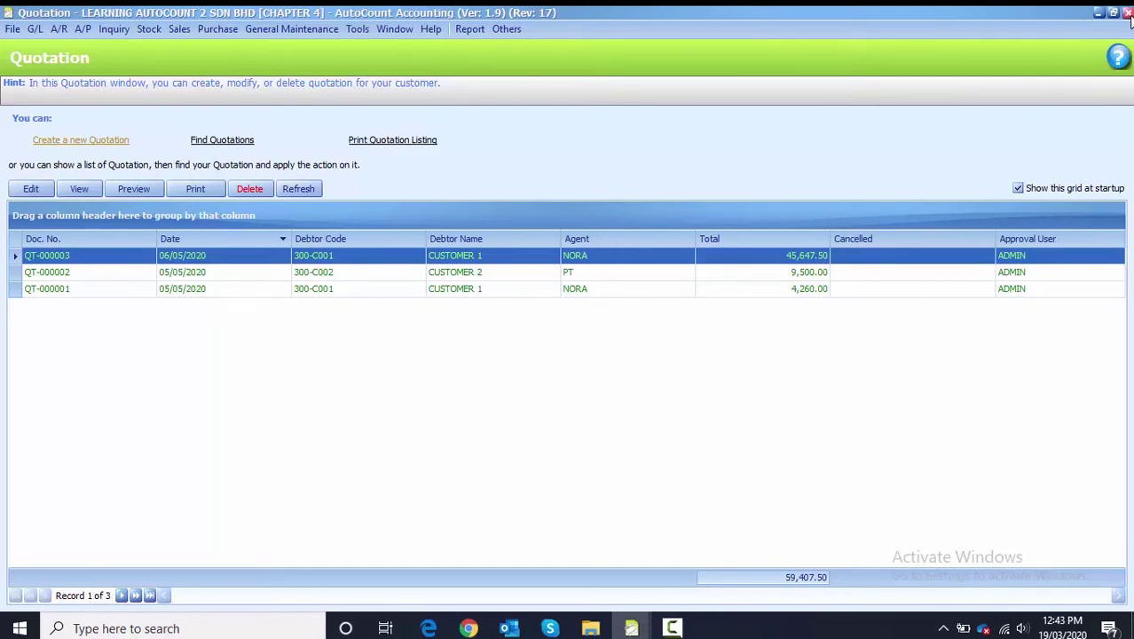
click(1106, 32)
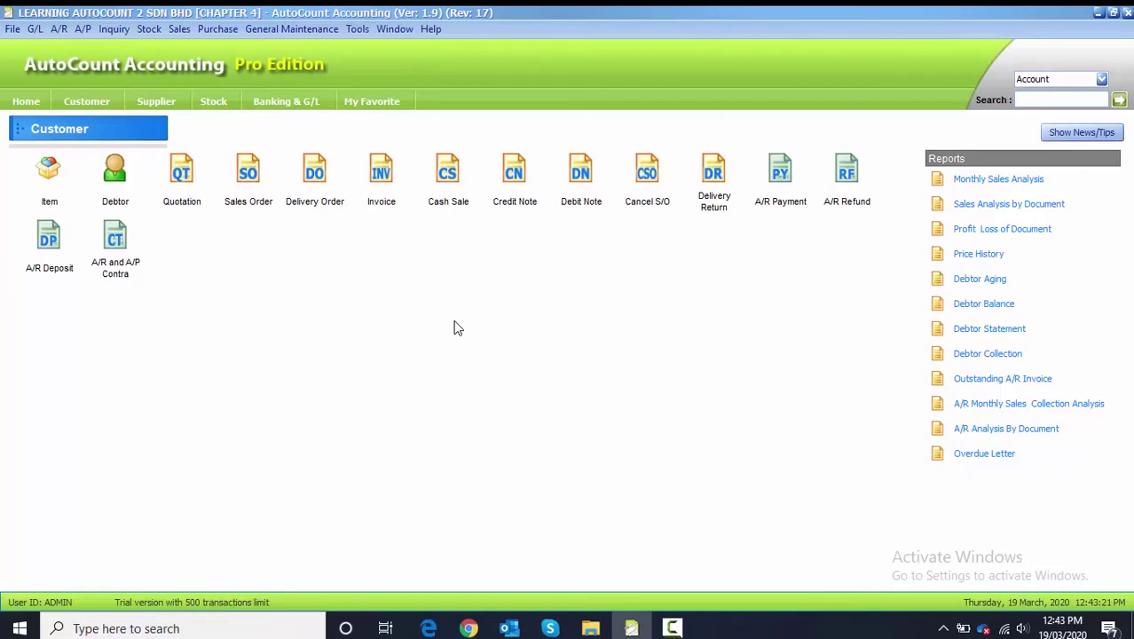
Create a new sales order with CUSTOMER 1 as the debtor.
click(180, 30)
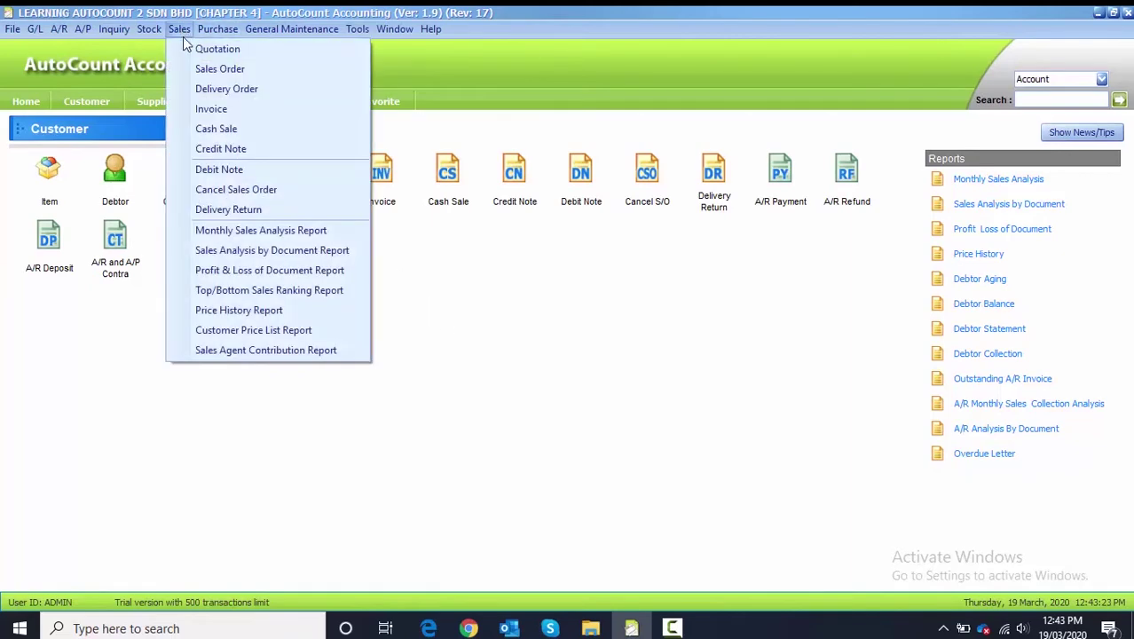
click(194, 68)
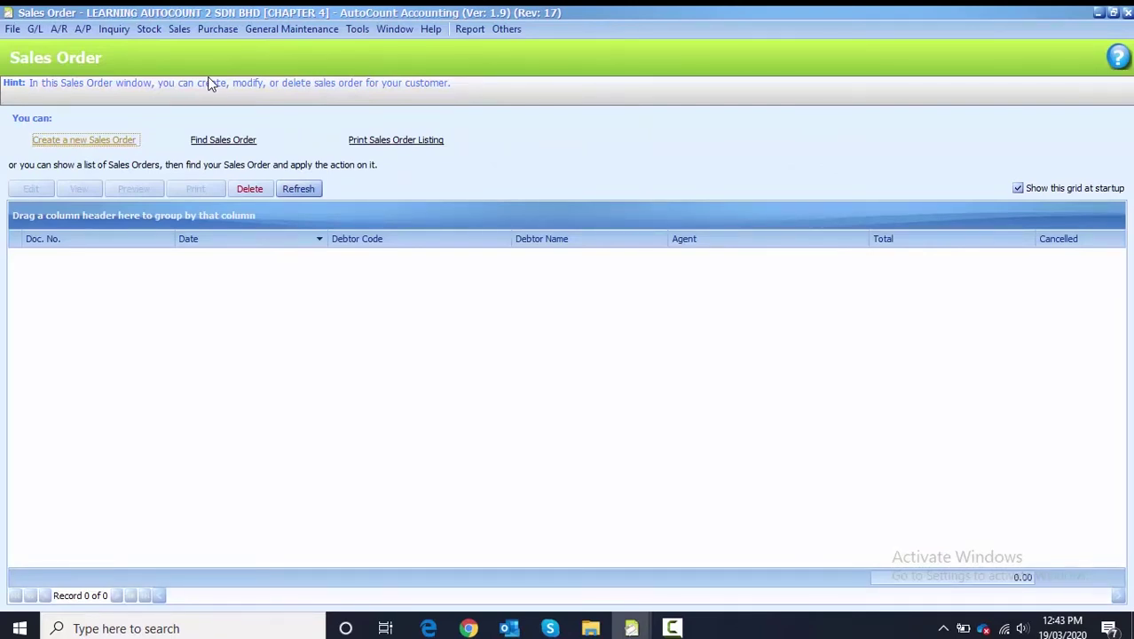
click(84, 142)
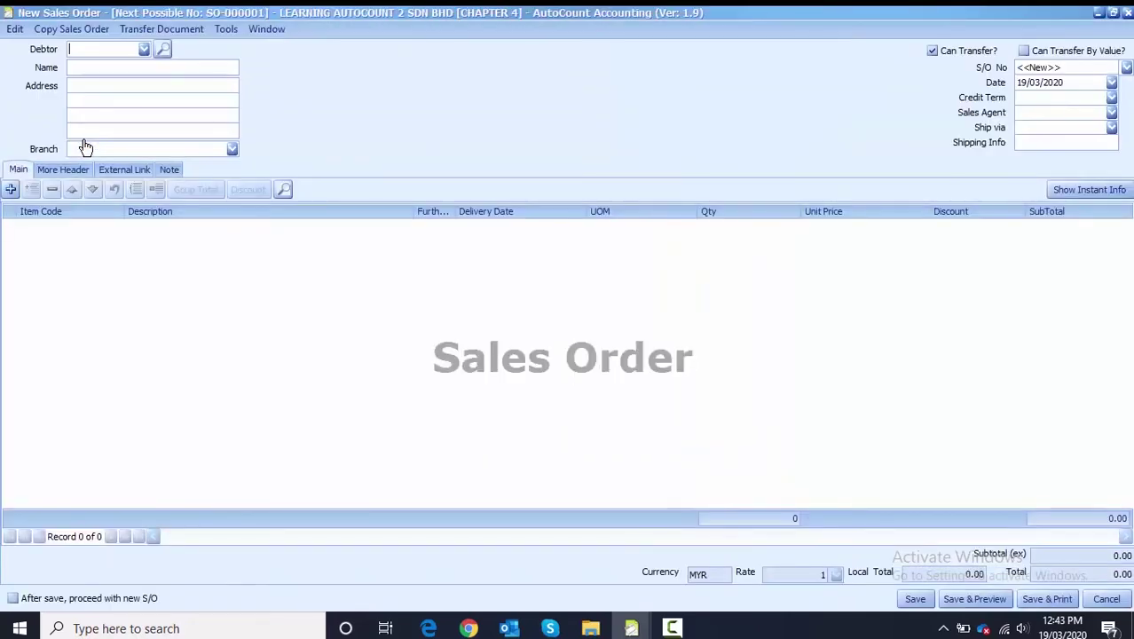
click(144, 50)
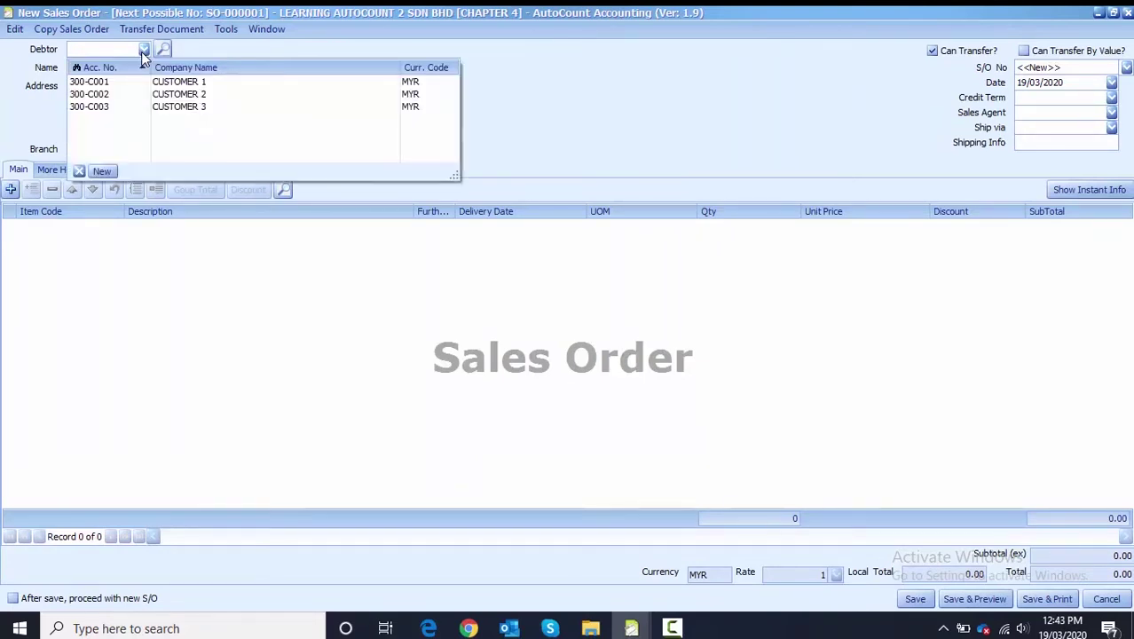
click(147, 81)
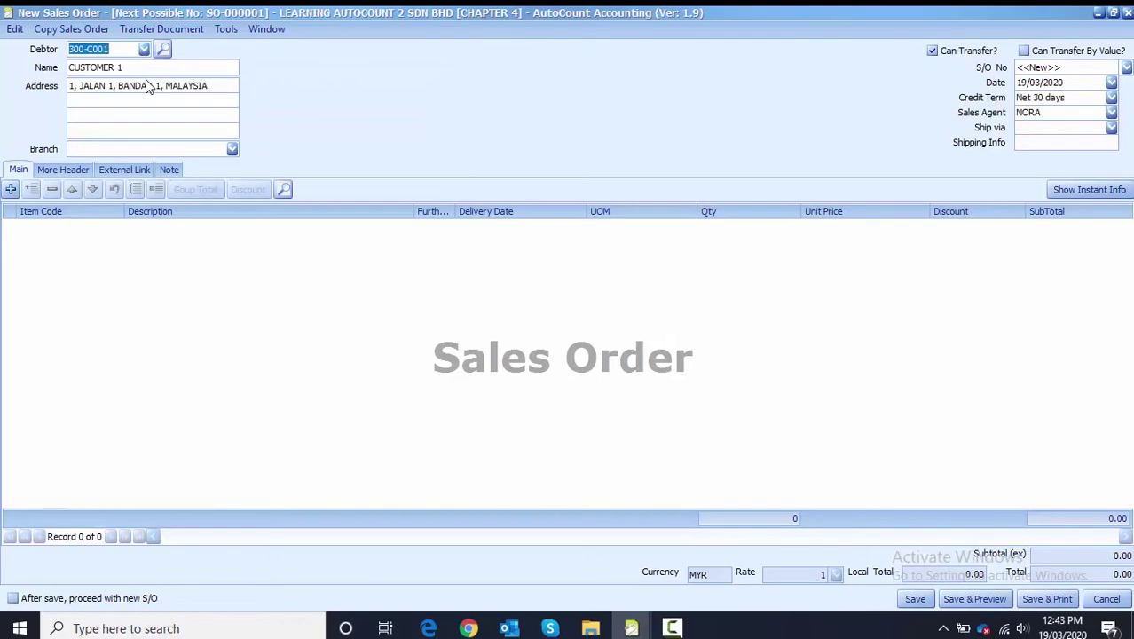
Transfer both of CUSTOMER 1's quotations into the sales order as full documents with the Copy Full Details option.
click(163, 31)
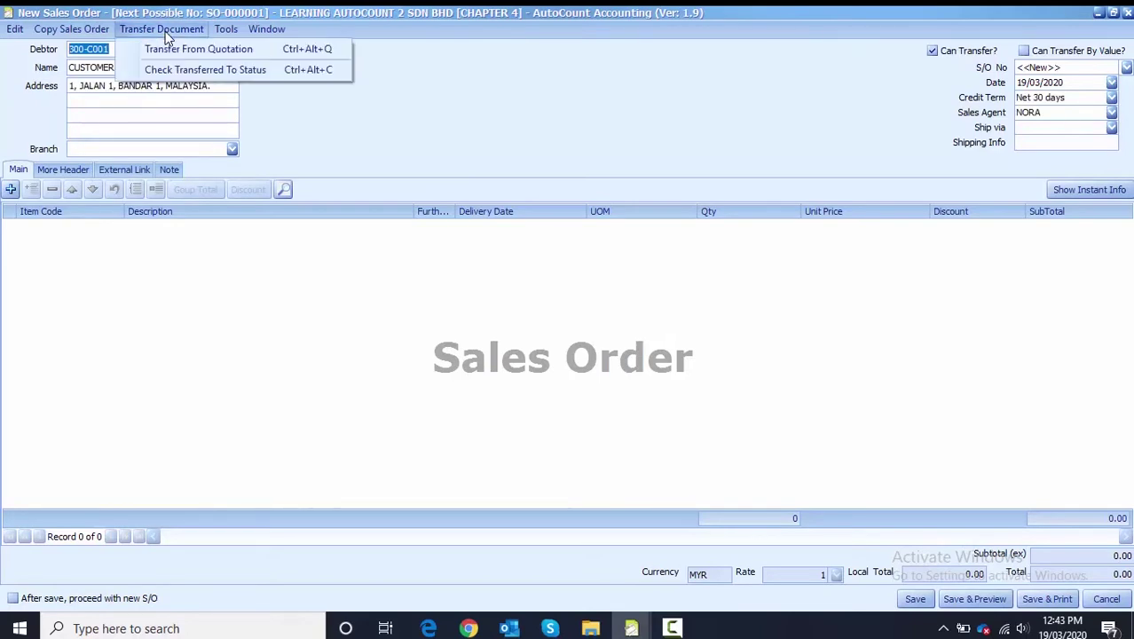
click(235, 50)
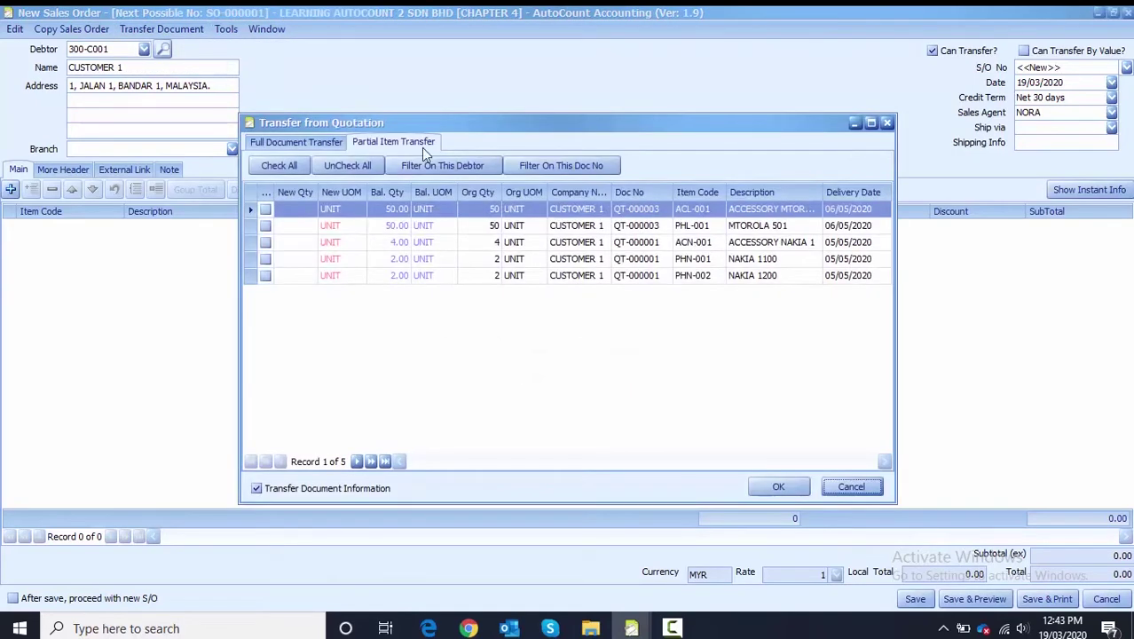
click(294, 144)
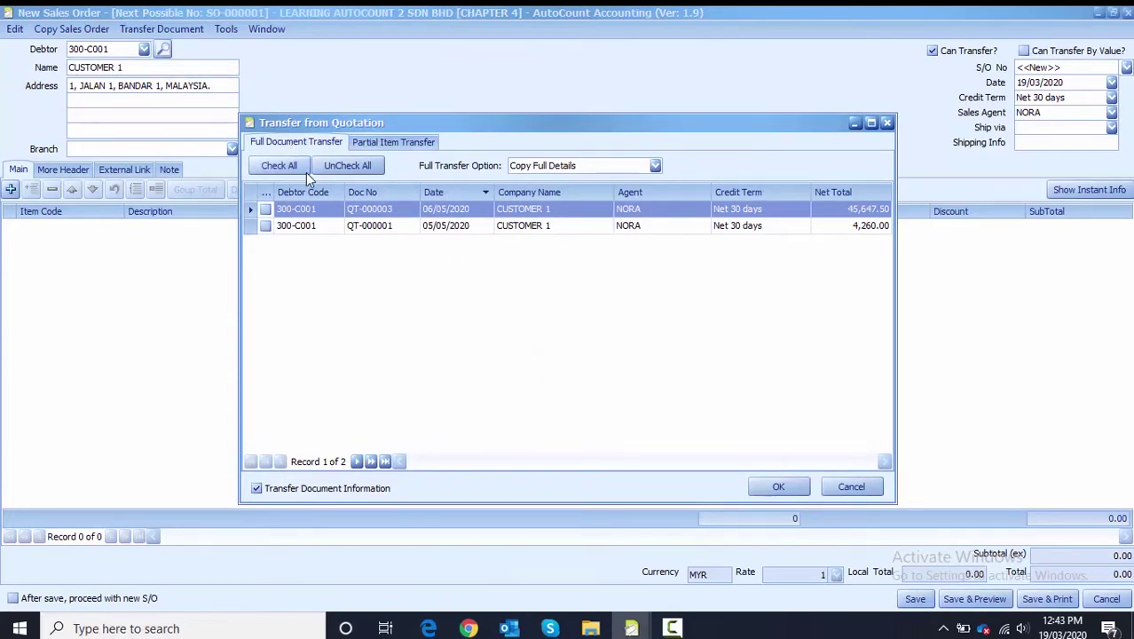
click(265, 226)
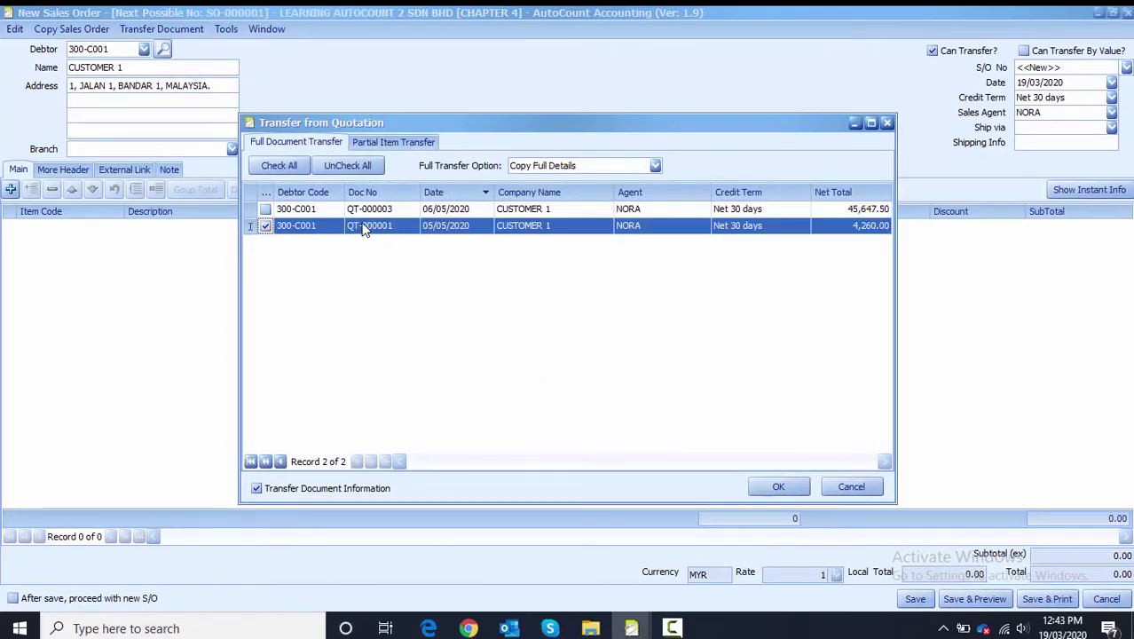
click(266, 210)
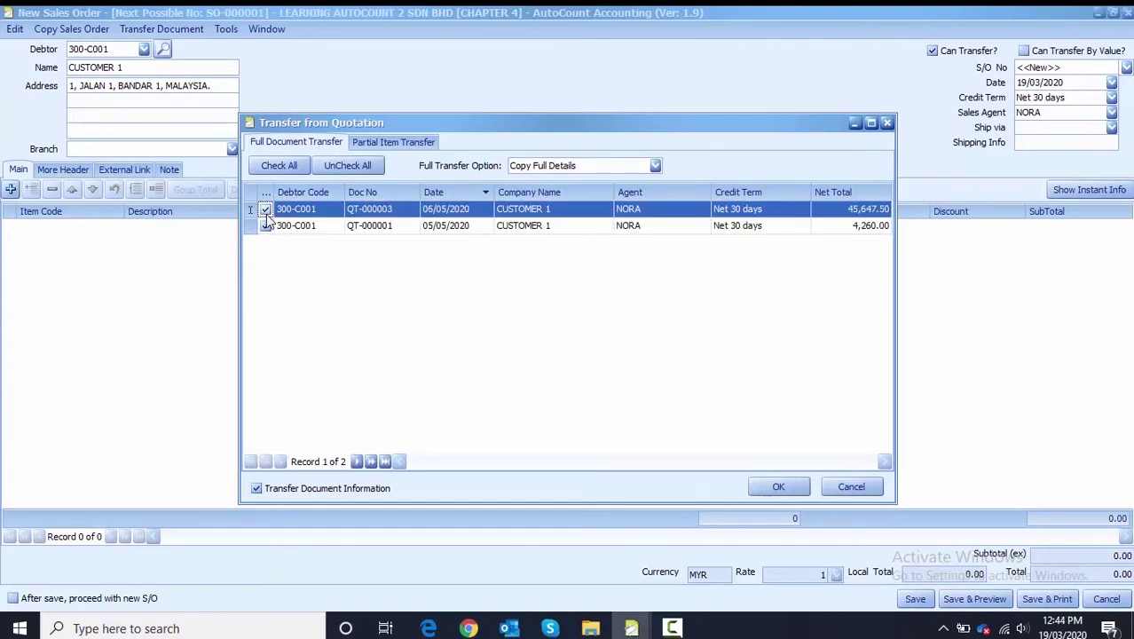
click(779, 489)
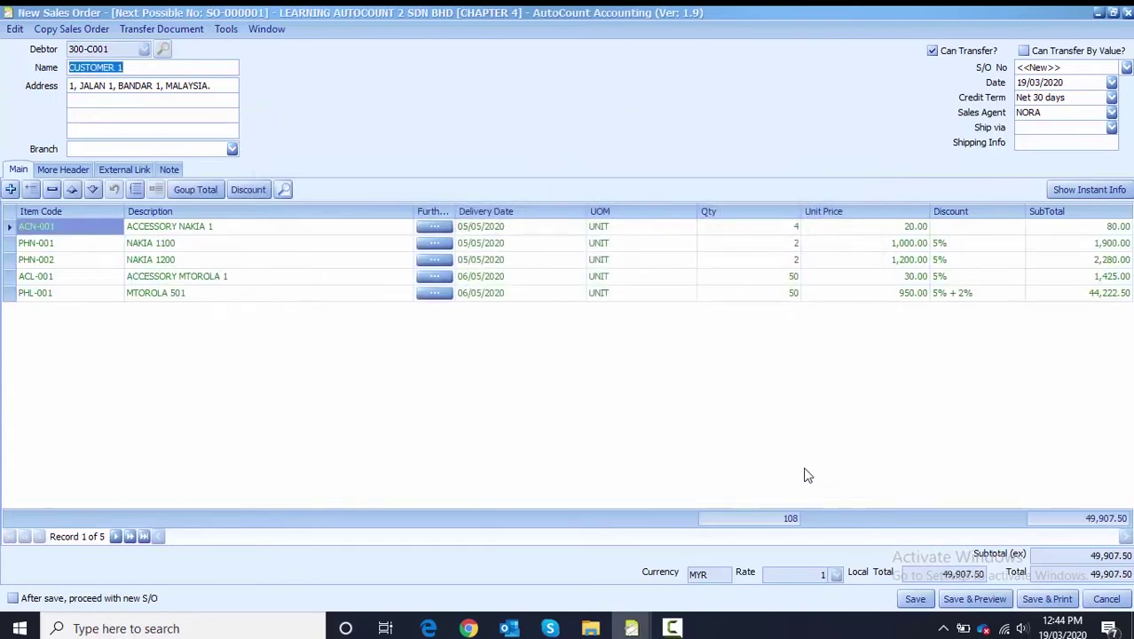
Set the sales order date to 05/05/2020 and save it with proceeding to a new S/O enabled.
click(1022, 81)
text(0505)
click(511, 382)
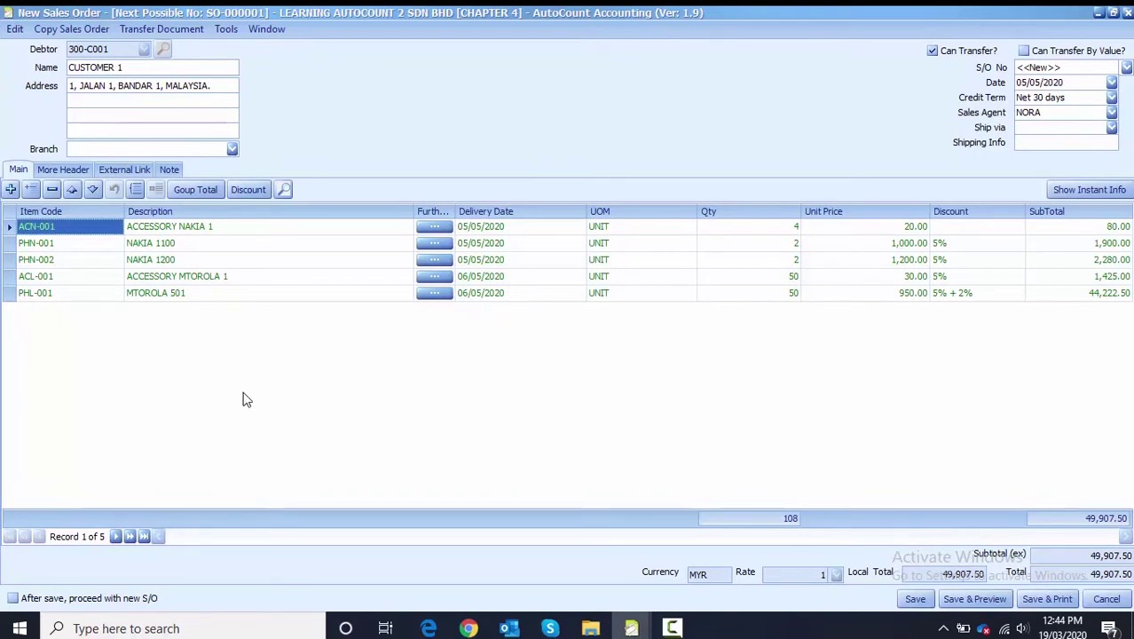
click(54, 599)
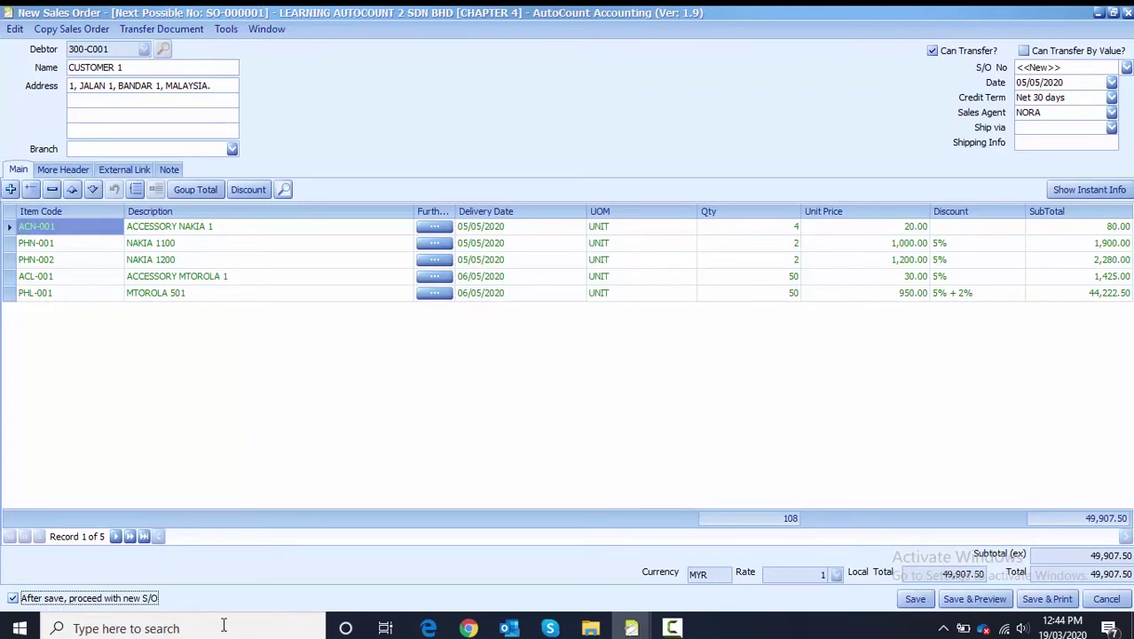
click(914, 600)
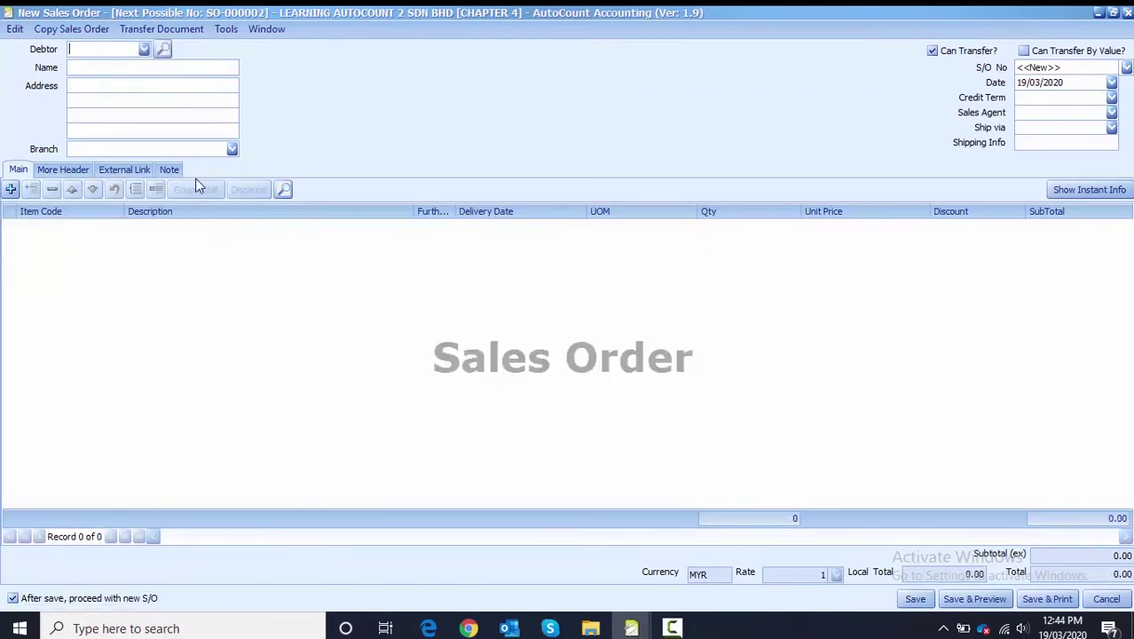
Set the new sales order's debtor to CUSTOMER 2 and transfer that customer's 05/05/2020 quotation into it as a full document.
click(144, 49)
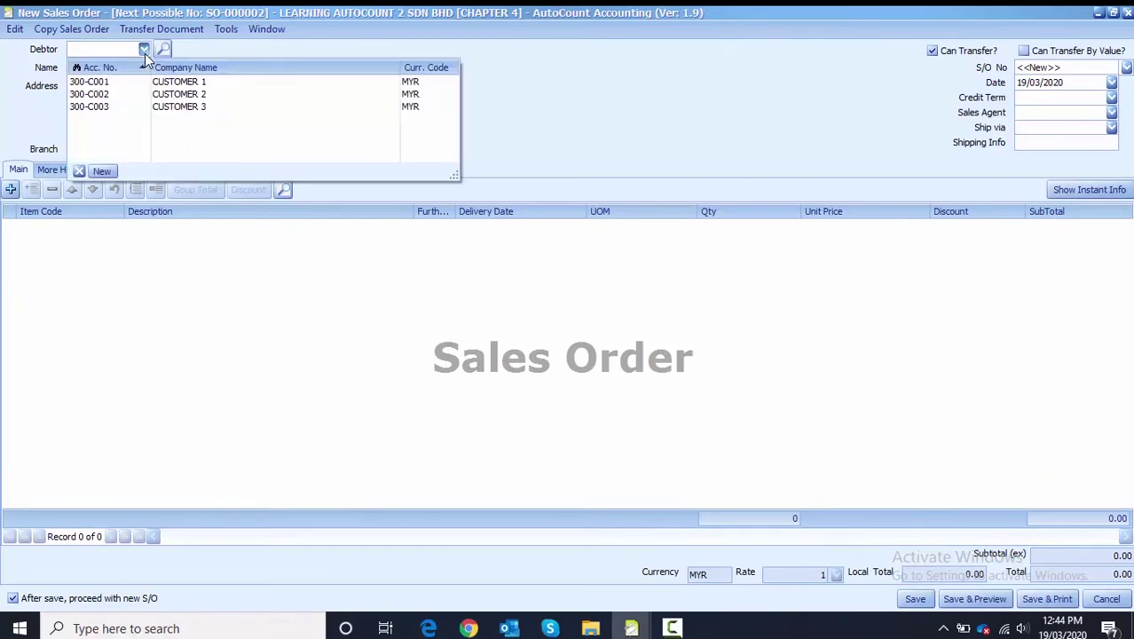
click(151, 94)
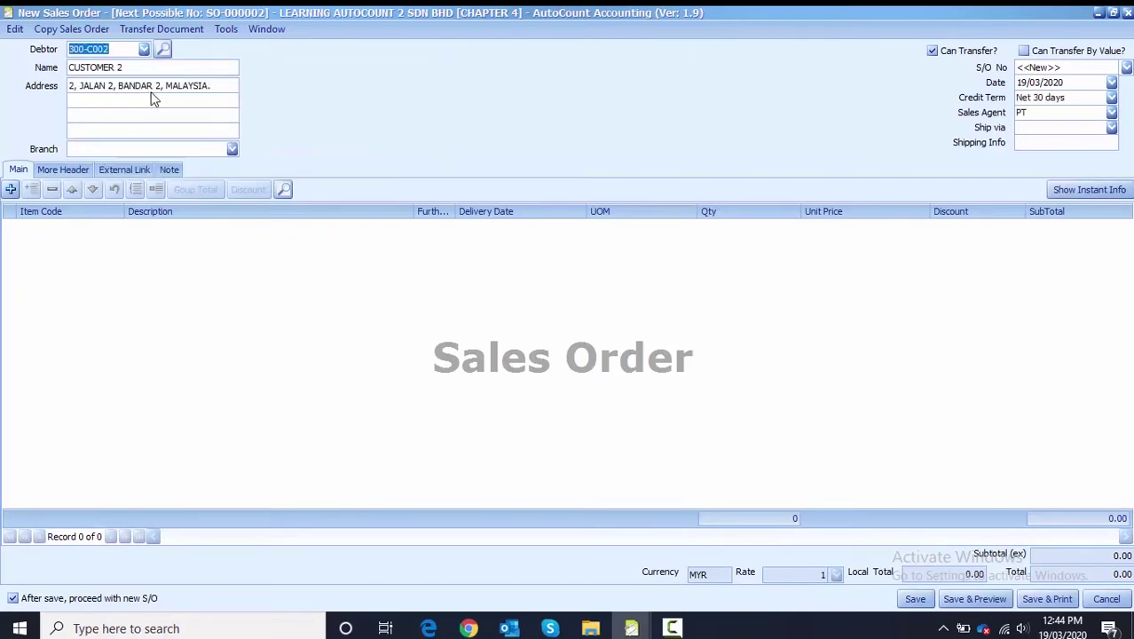
click(168, 34)
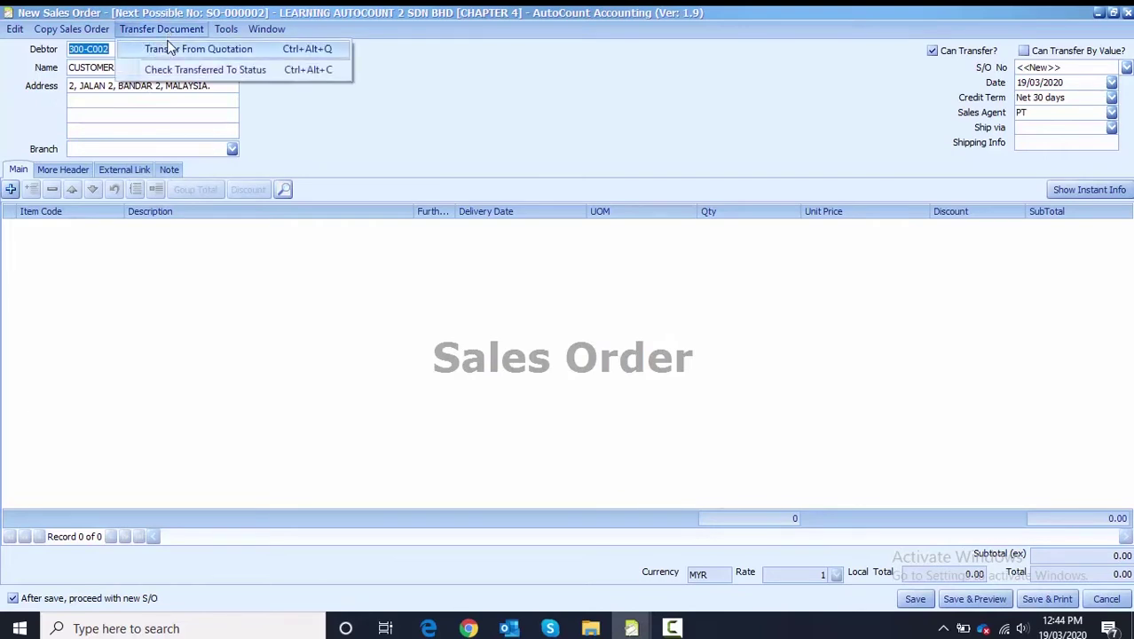
click(170, 48)
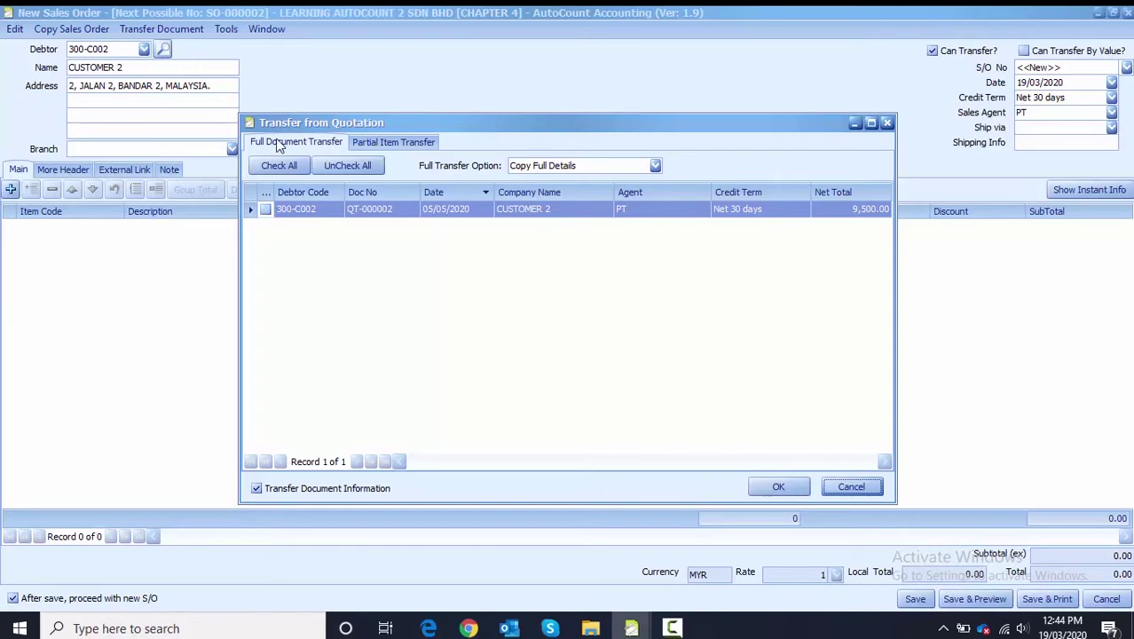
click(265, 211)
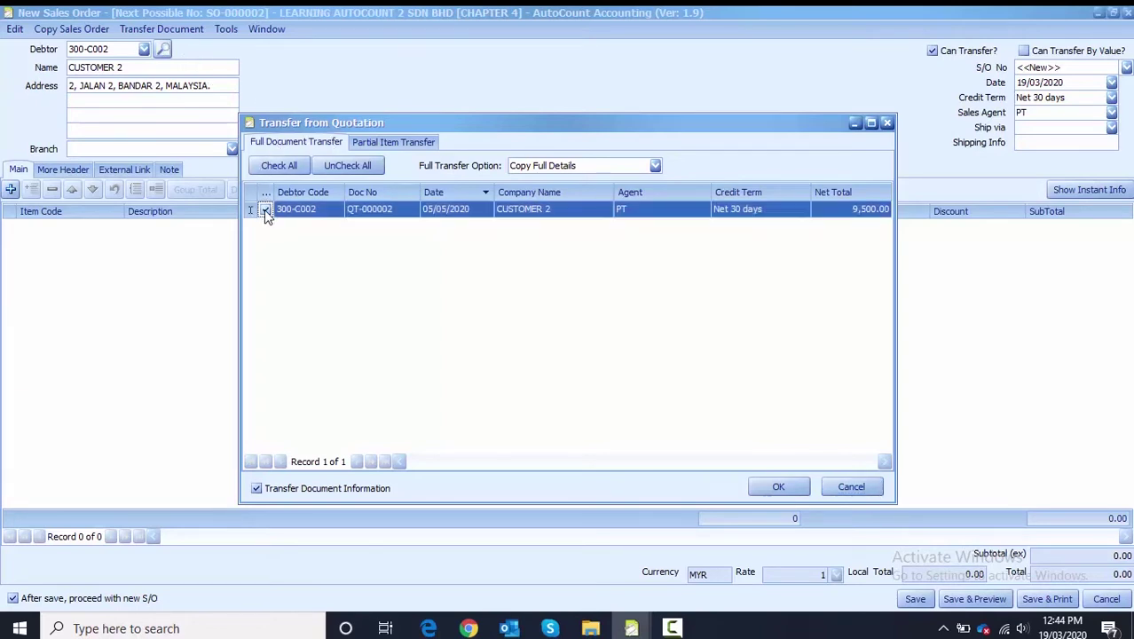
click(769, 491)
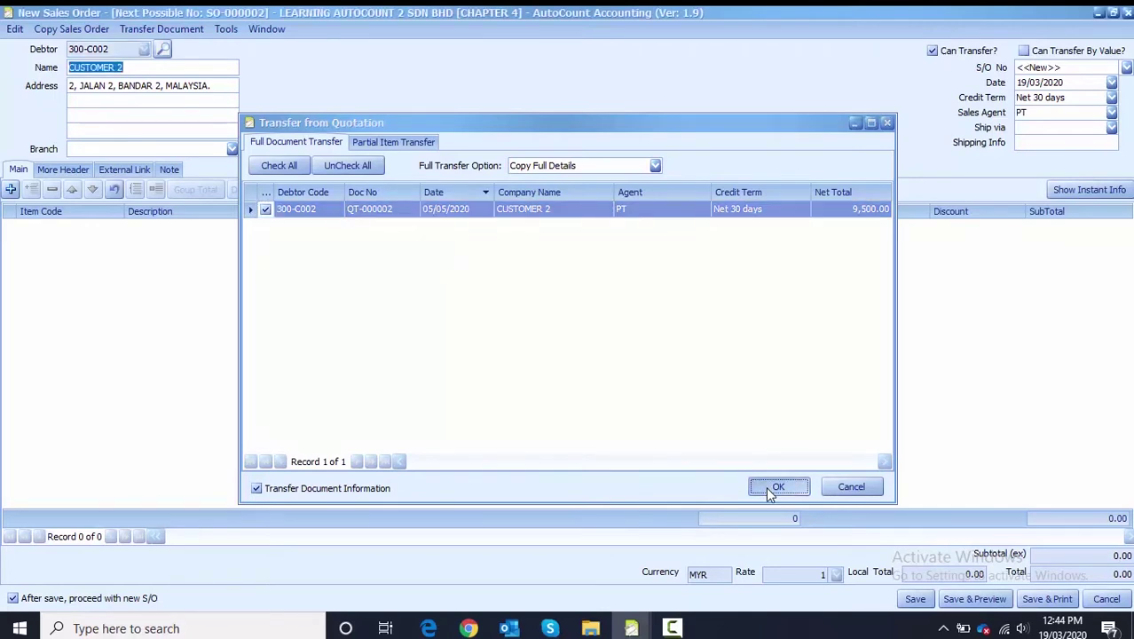
Date CUSTOMER 2's sales order 05/05/2020, save it with proceeding to a new S/O disabled, and leave the sales order list.
click(1019, 81)
text(0505)
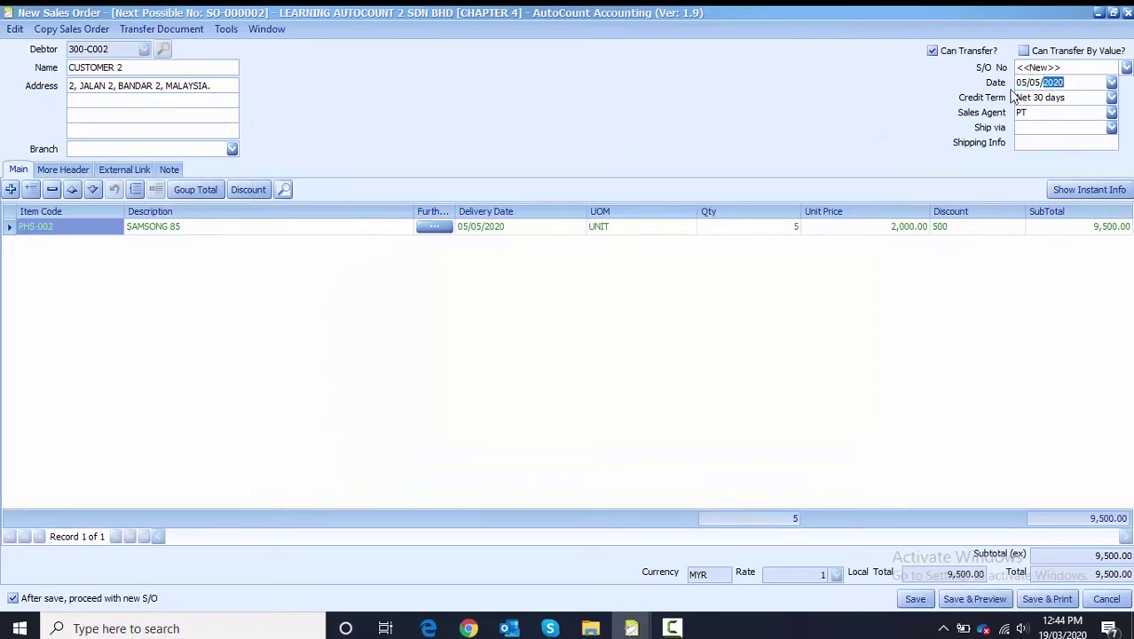
click(721, 297)
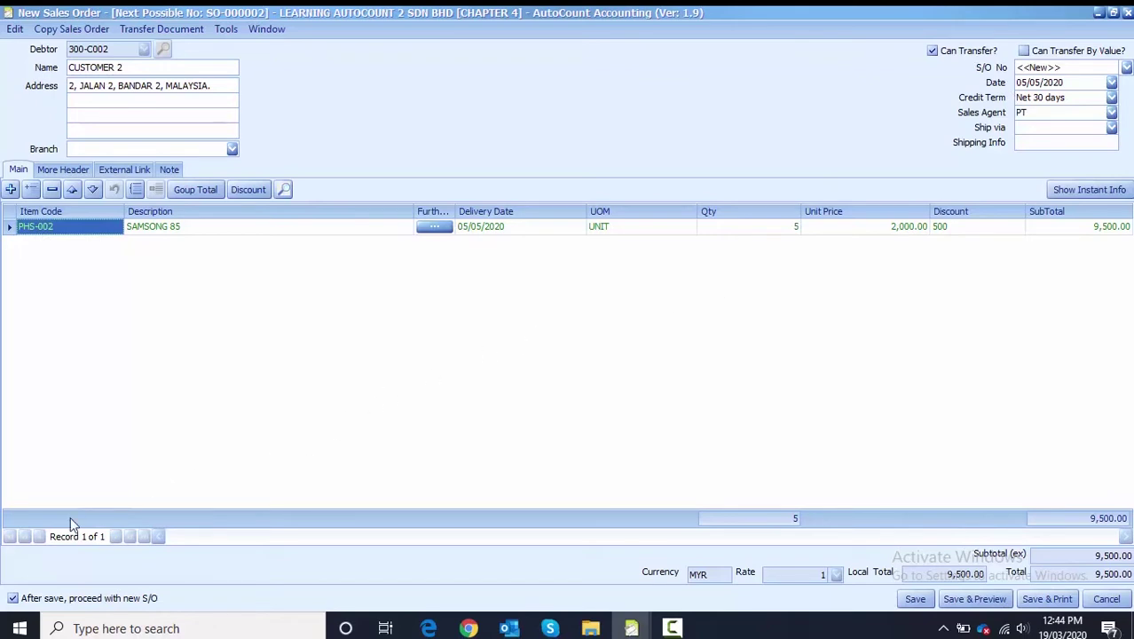
click(52, 602)
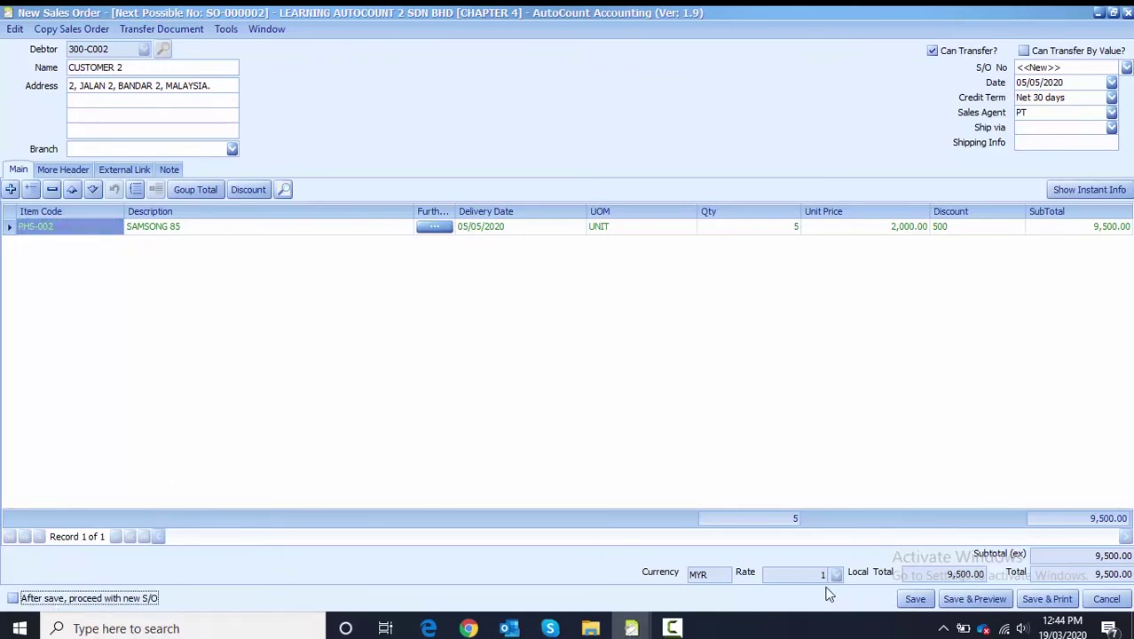
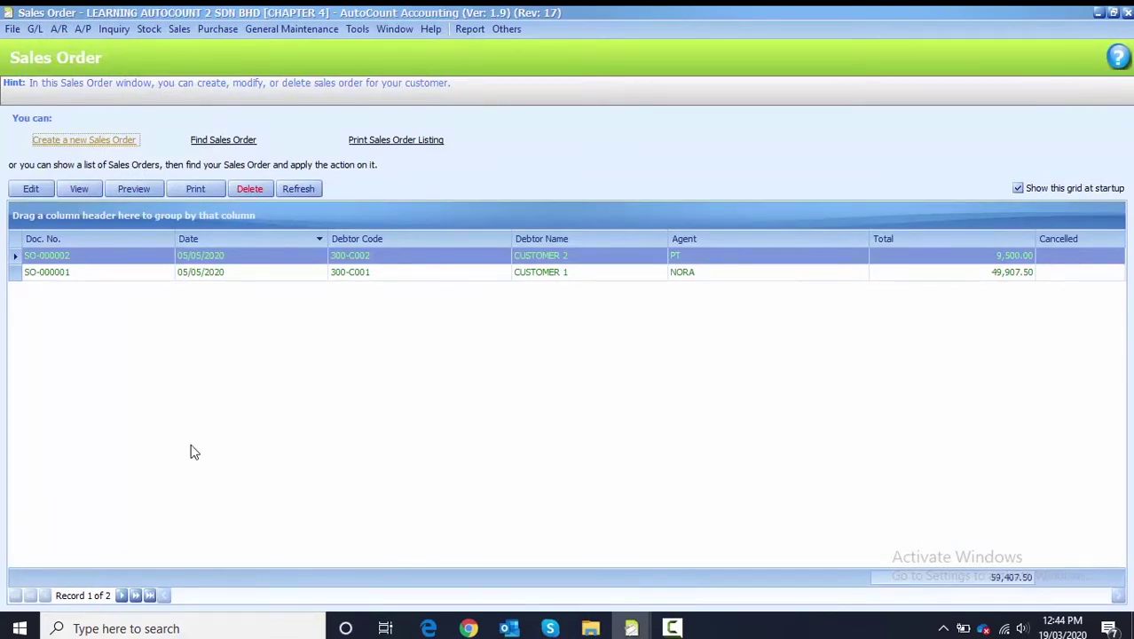
click(1128, 13)
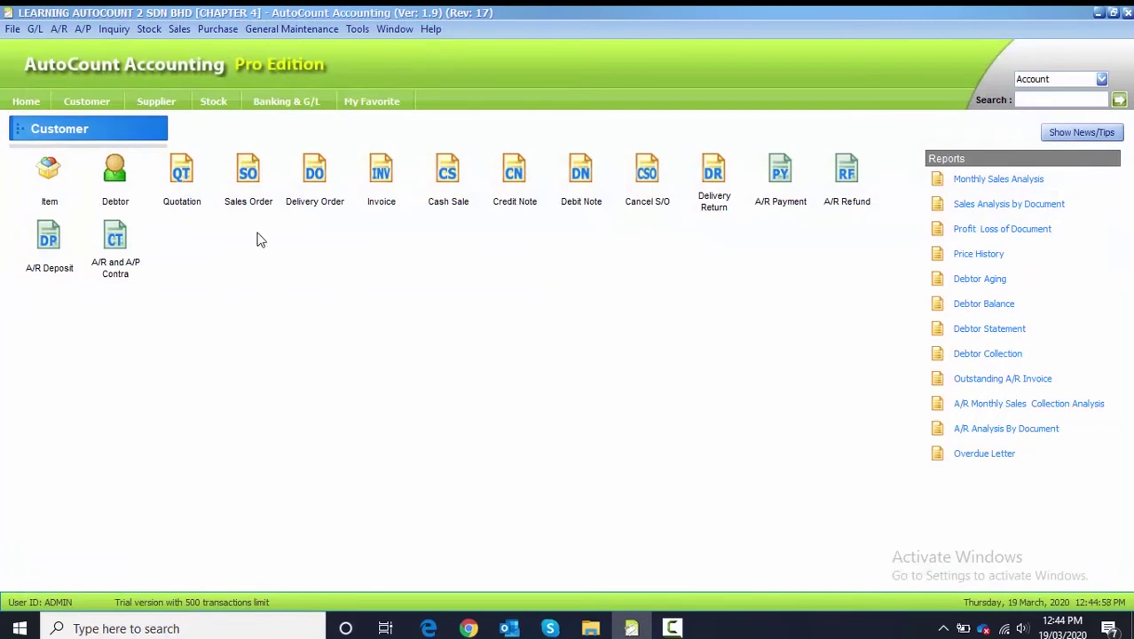
Create a new delivery order with CUSTOMER 1 as the debtor.
click(181, 28)
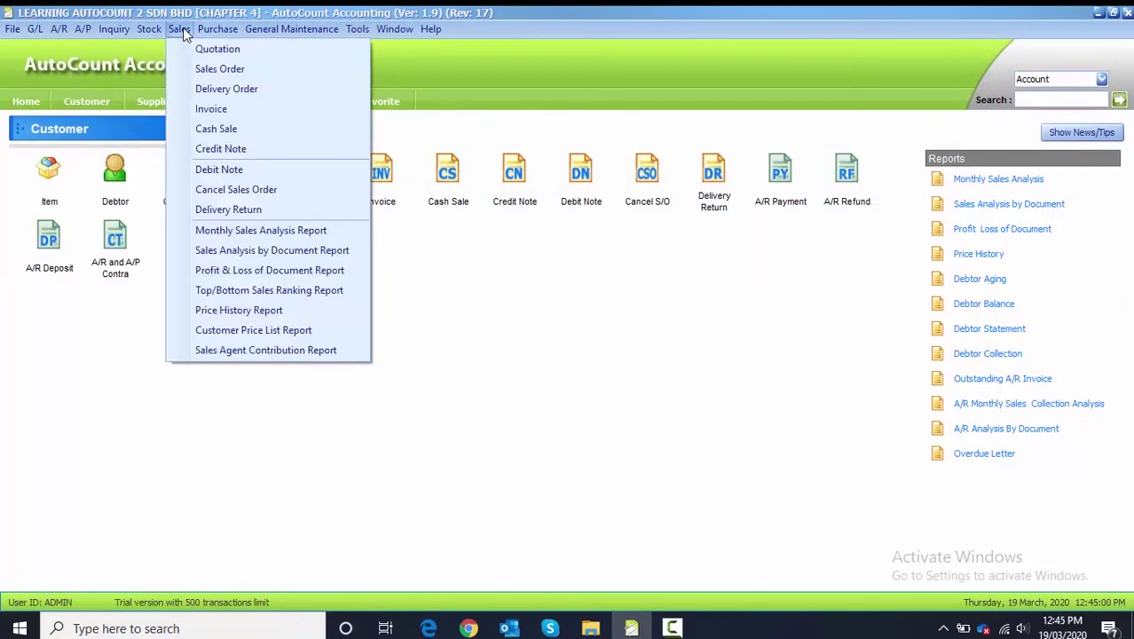
click(200, 91)
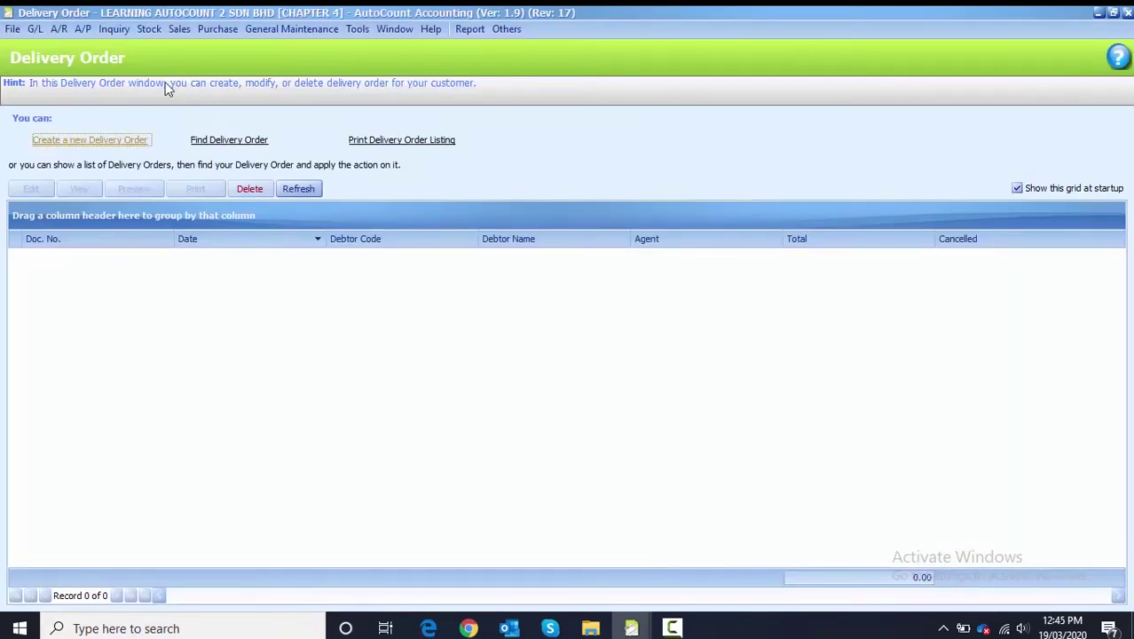
click(78, 147)
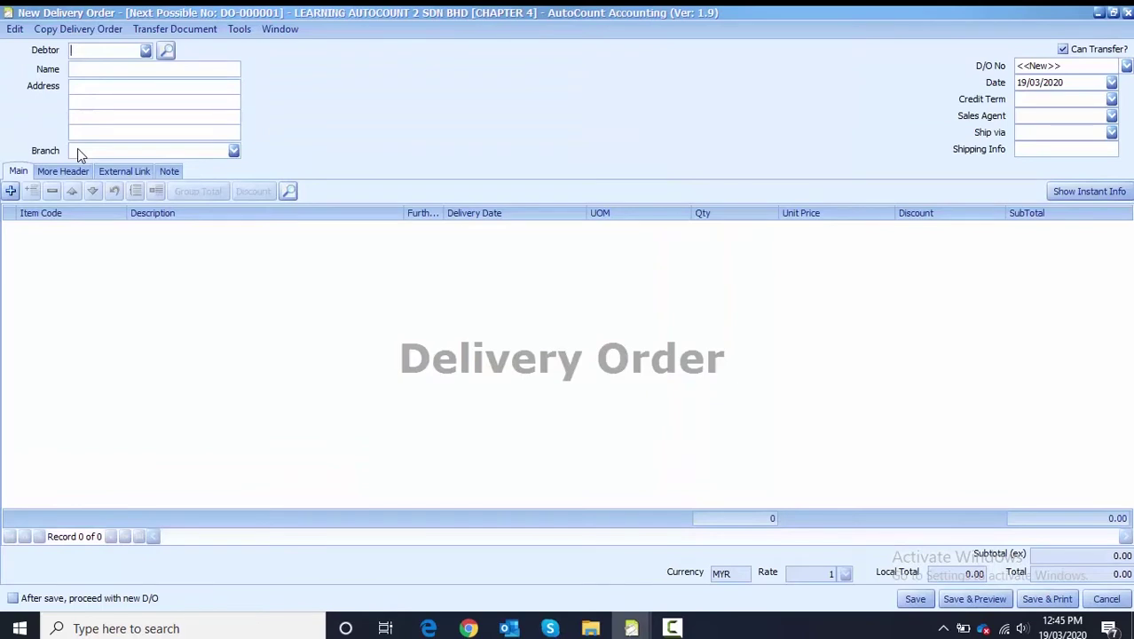
click(144, 53)
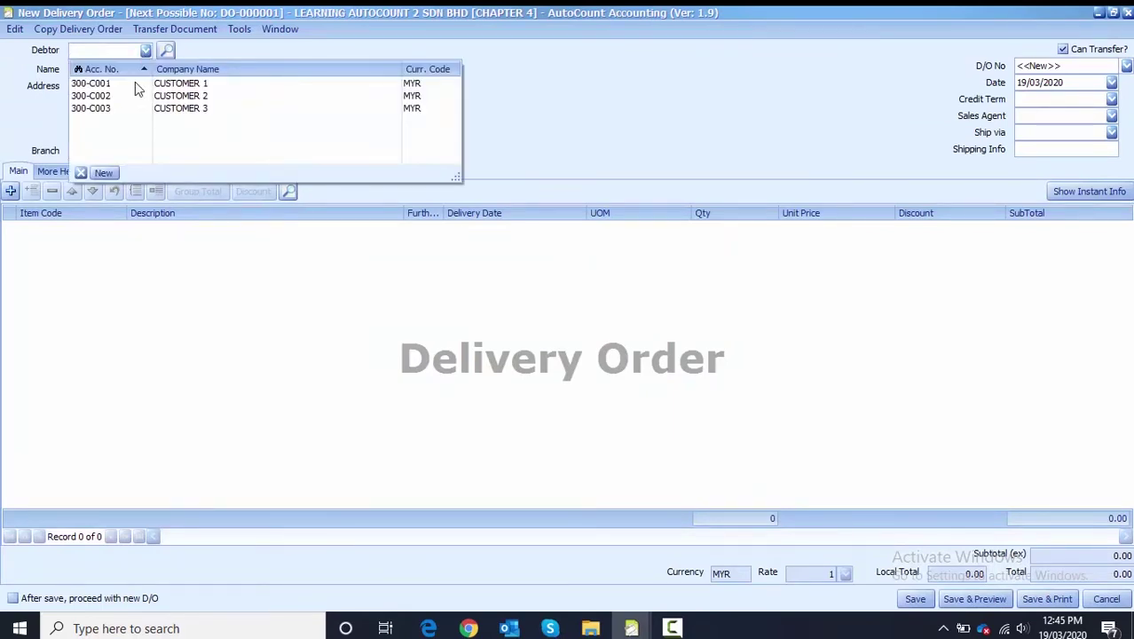
click(135, 82)
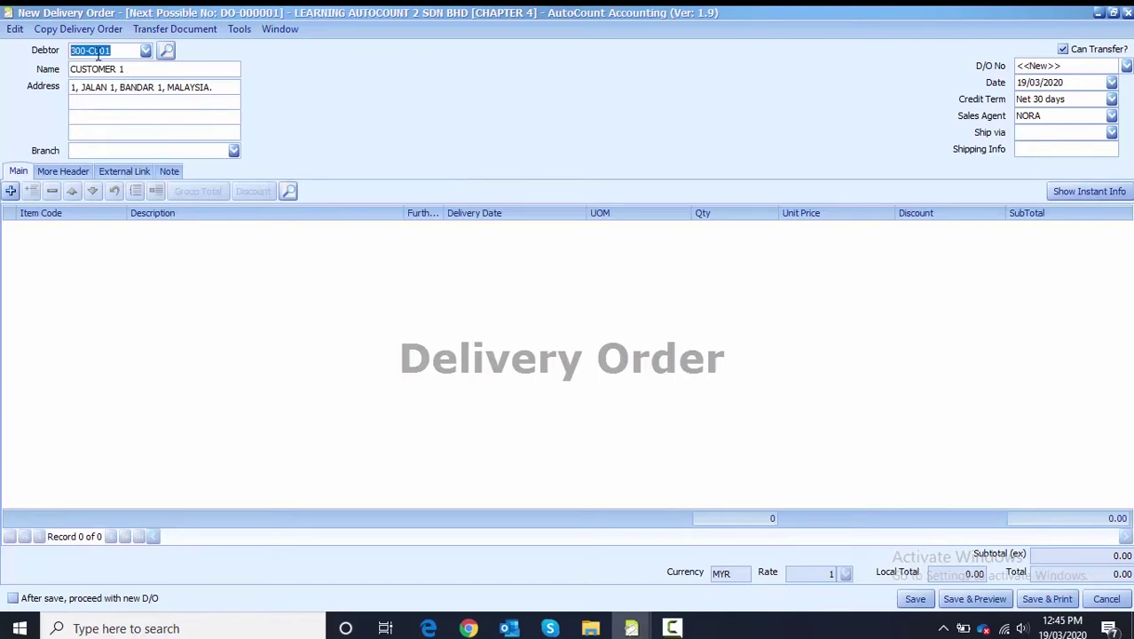
Start a partial item transfer from CUSTOMER 1's sales order and mark 2 units of ACN-001 for transfer.
click(153, 32)
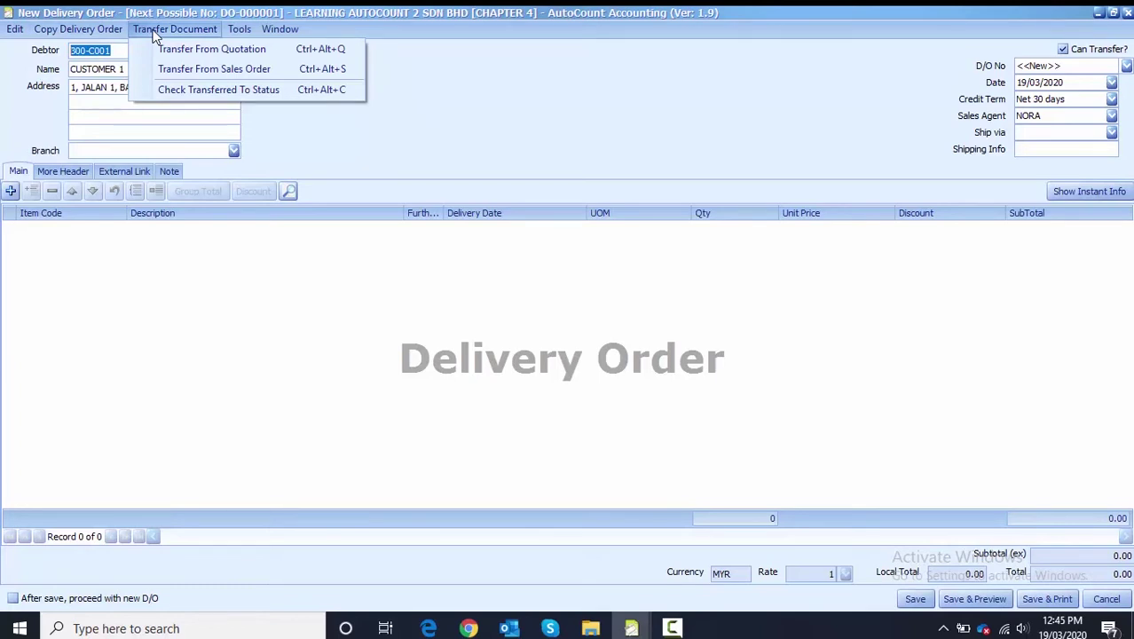
click(191, 71)
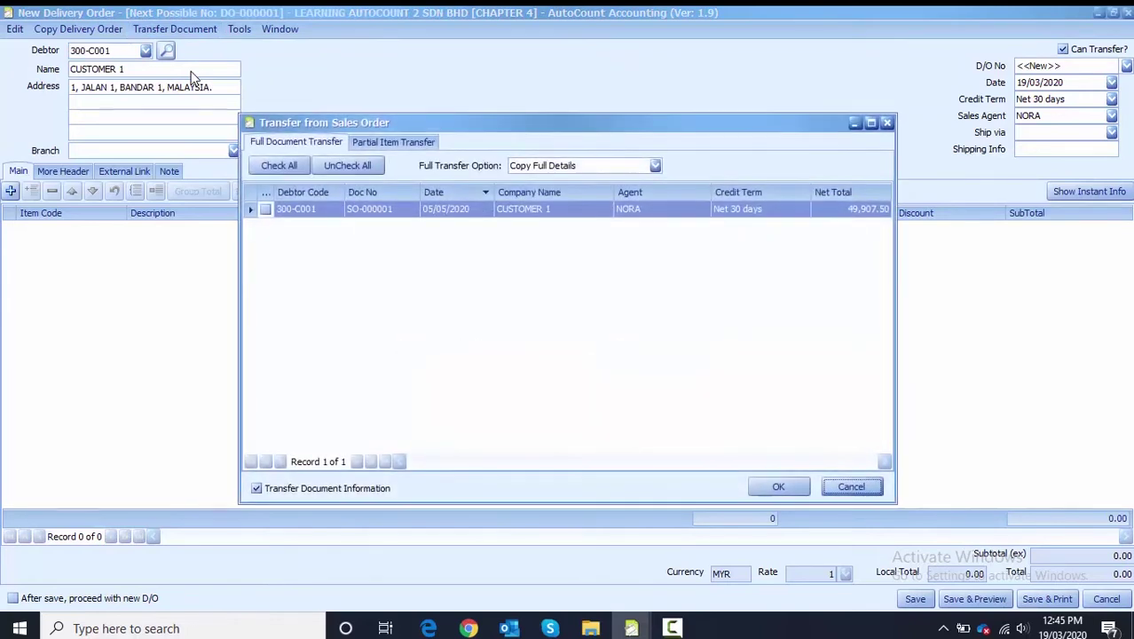
click(379, 144)
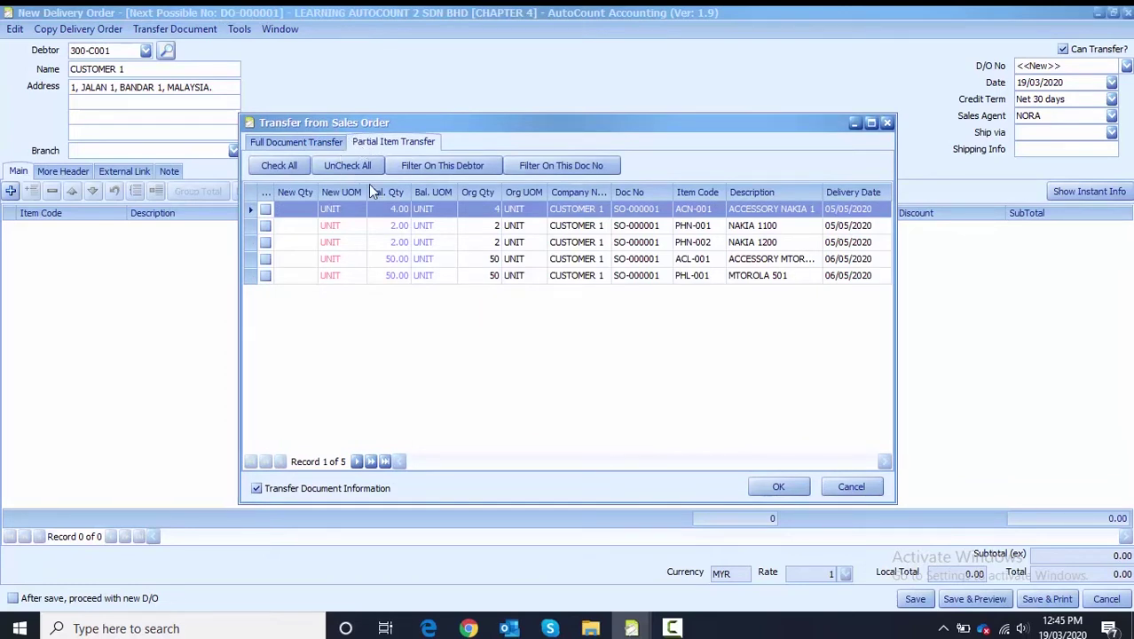
click(710, 211)
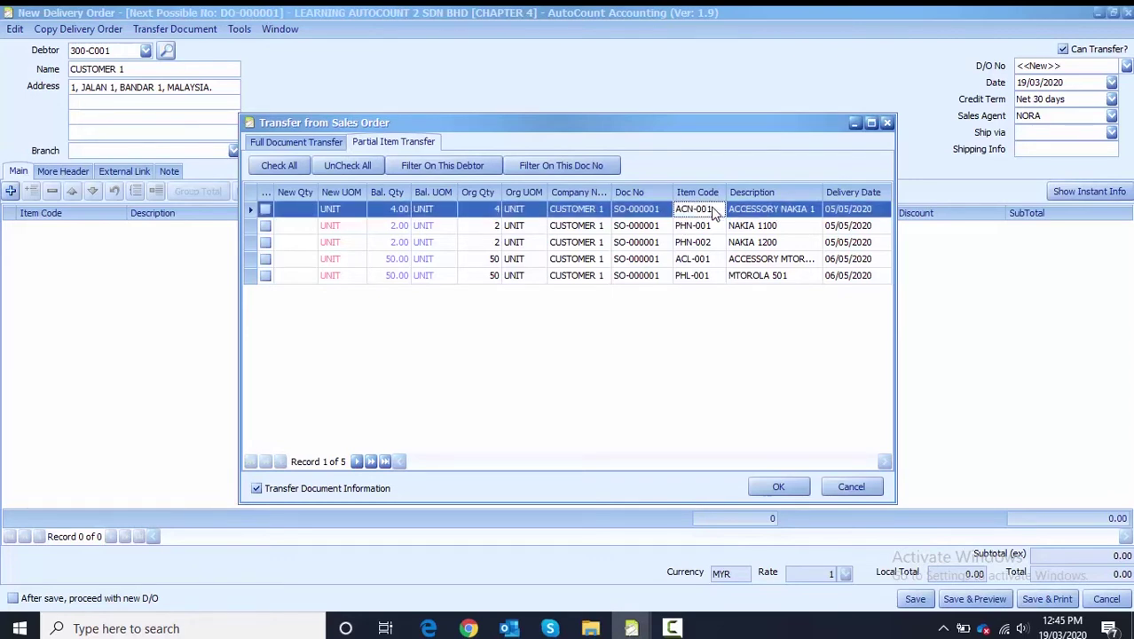
click(299, 214)
text(2)
click(266, 211)
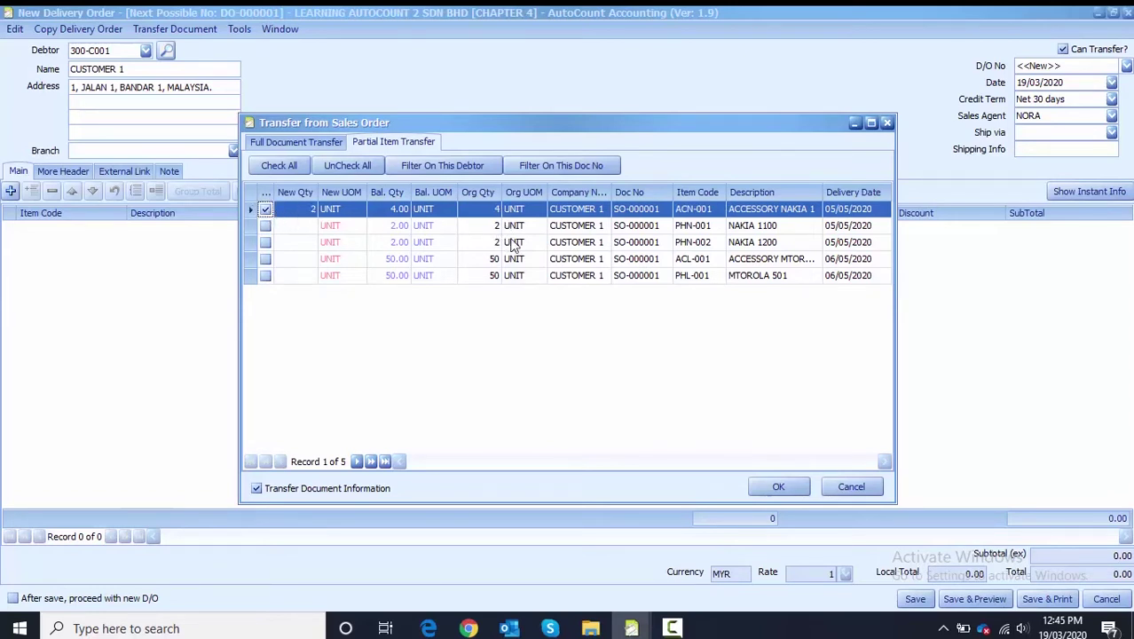
Mark 2 units of PHN-001 as well and transfer the marked items into the delivery order.
click(721, 229)
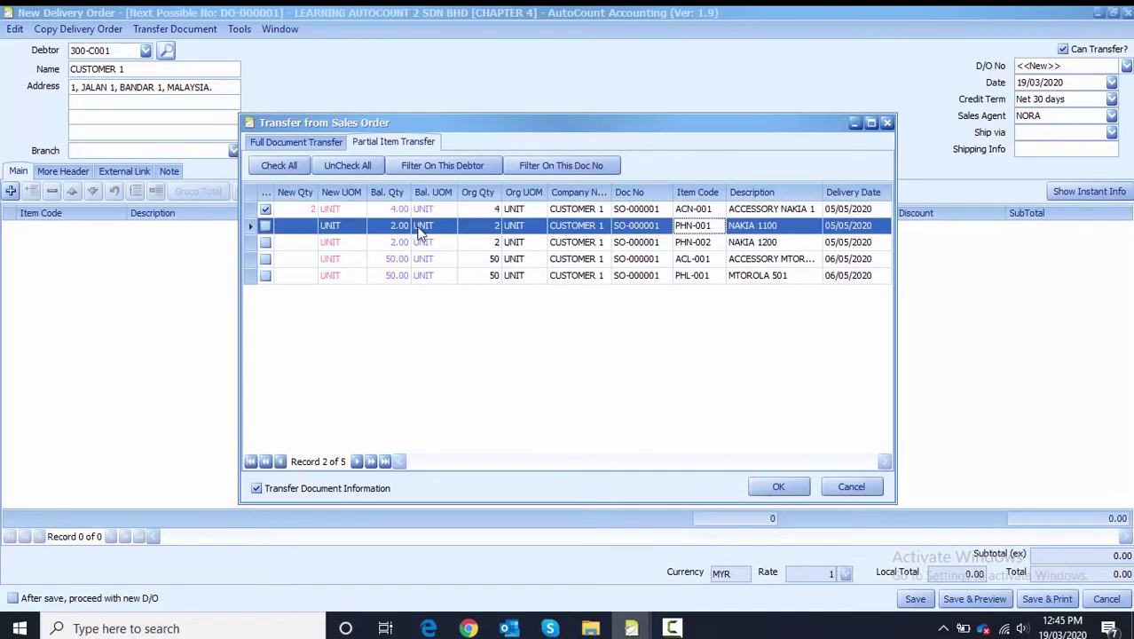
click(302, 227)
text(2)
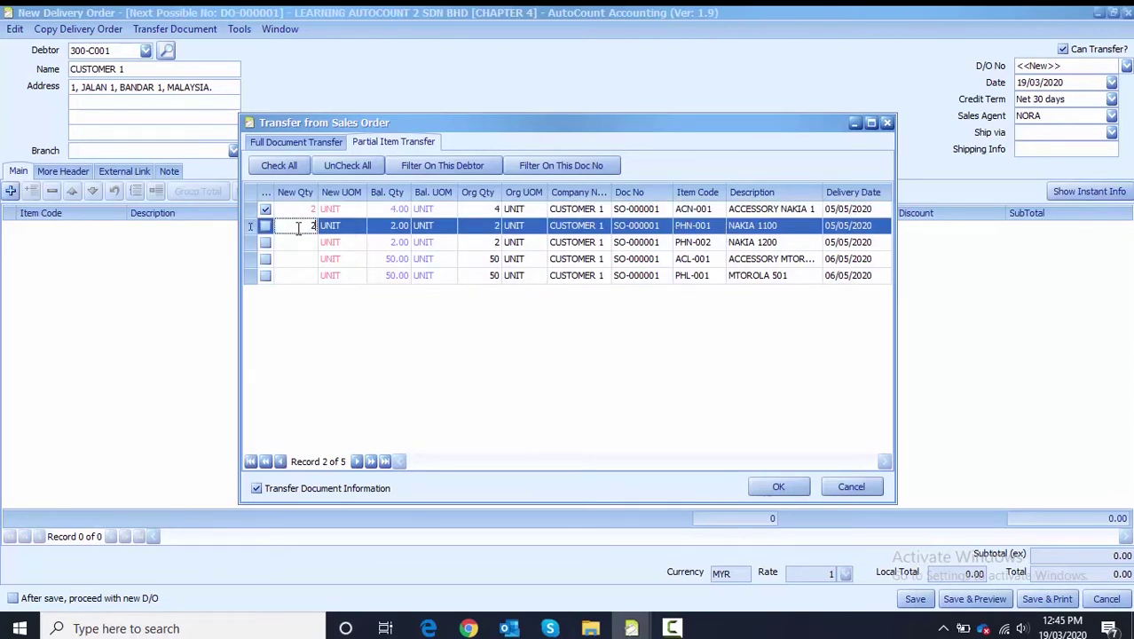
click(265, 227)
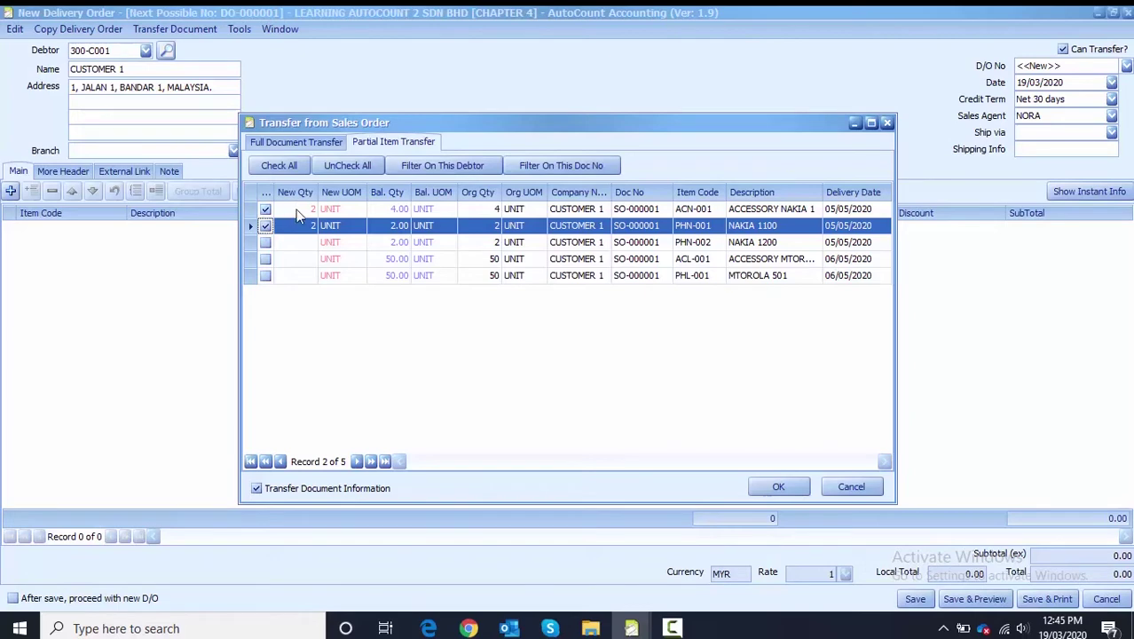
click(768, 486)
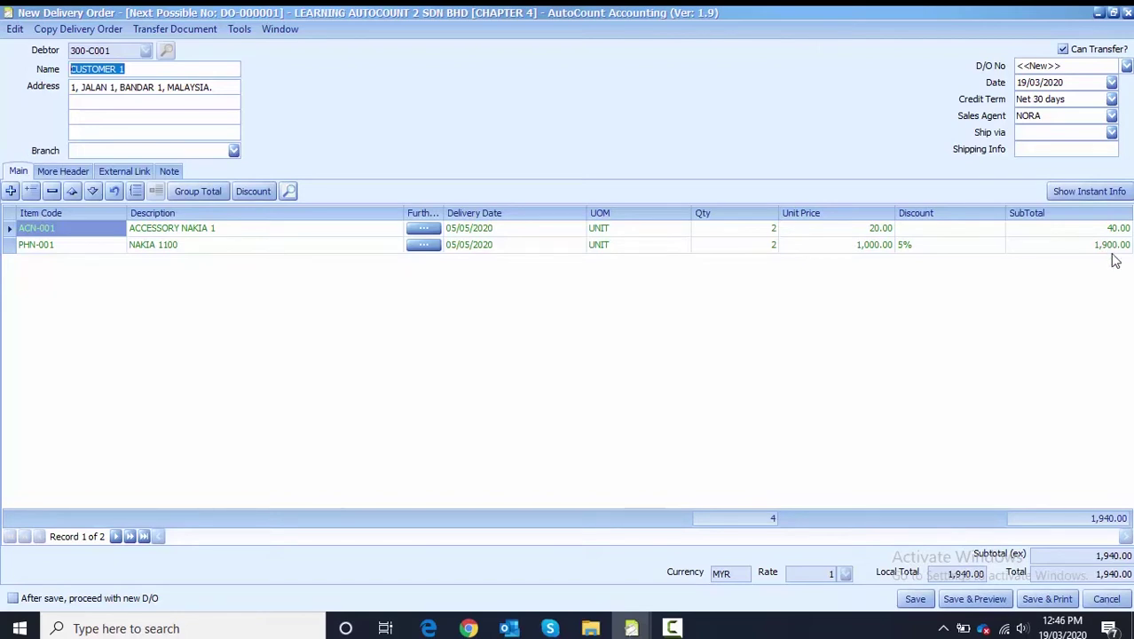
Set the delivery order date to 08/05/2020 and save it with proceeding to a new D/O enabled.
click(1021, 81)
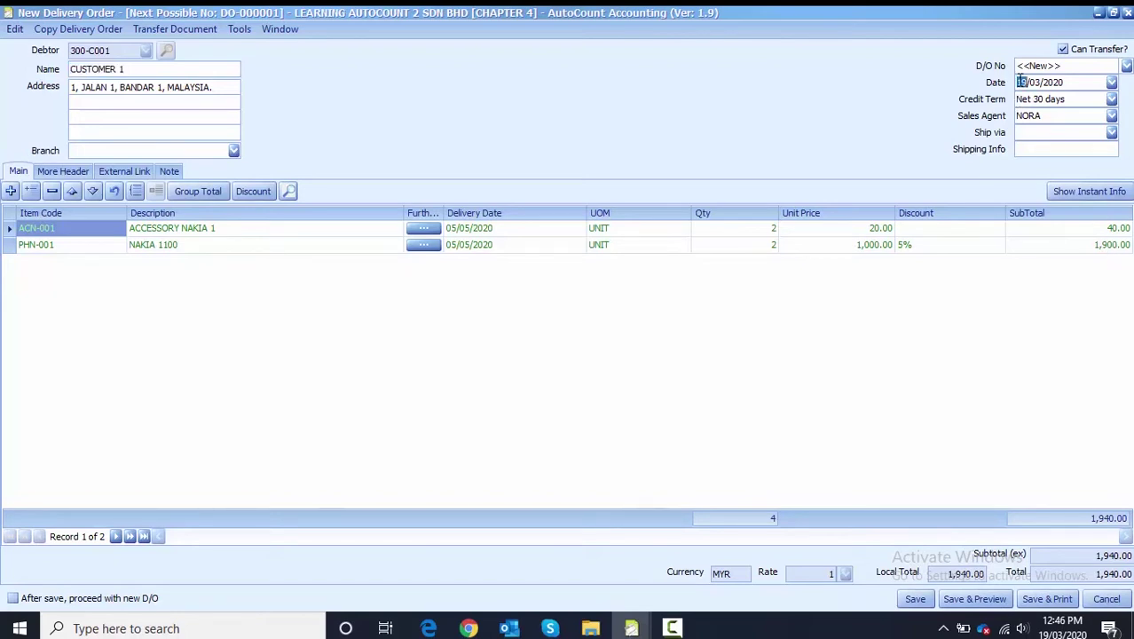
text(0805)
click(13, 599)
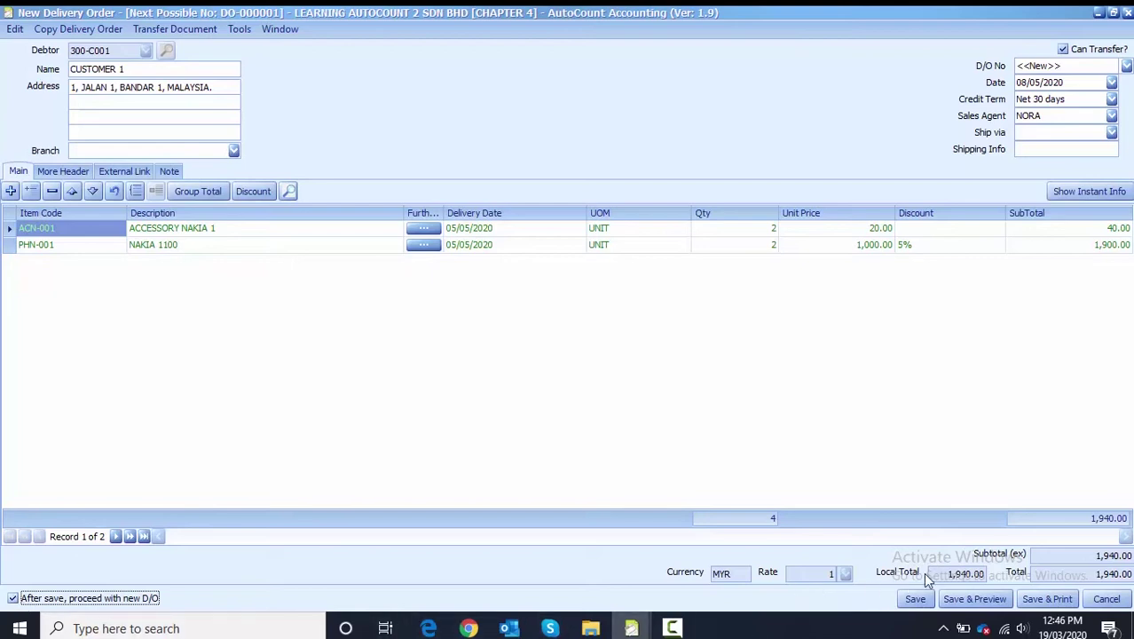
click(917, 600)
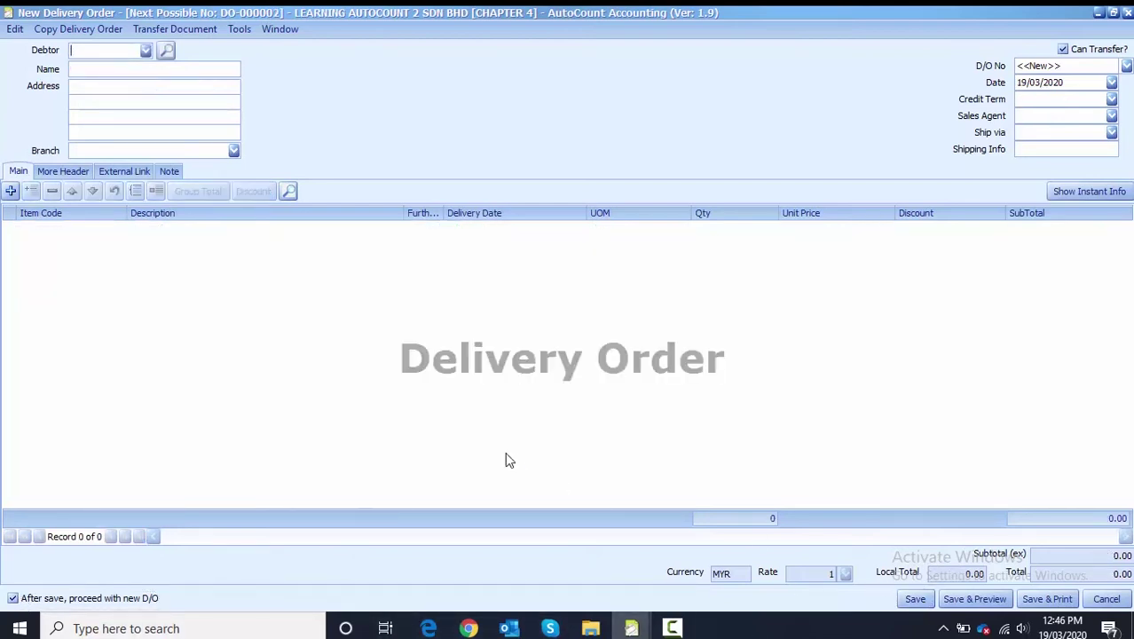
Set the new delivery order's debtor to CUSTOMER 1 and open the partial item transfer from the sales order.
click(145, 51)
click(147, 83)
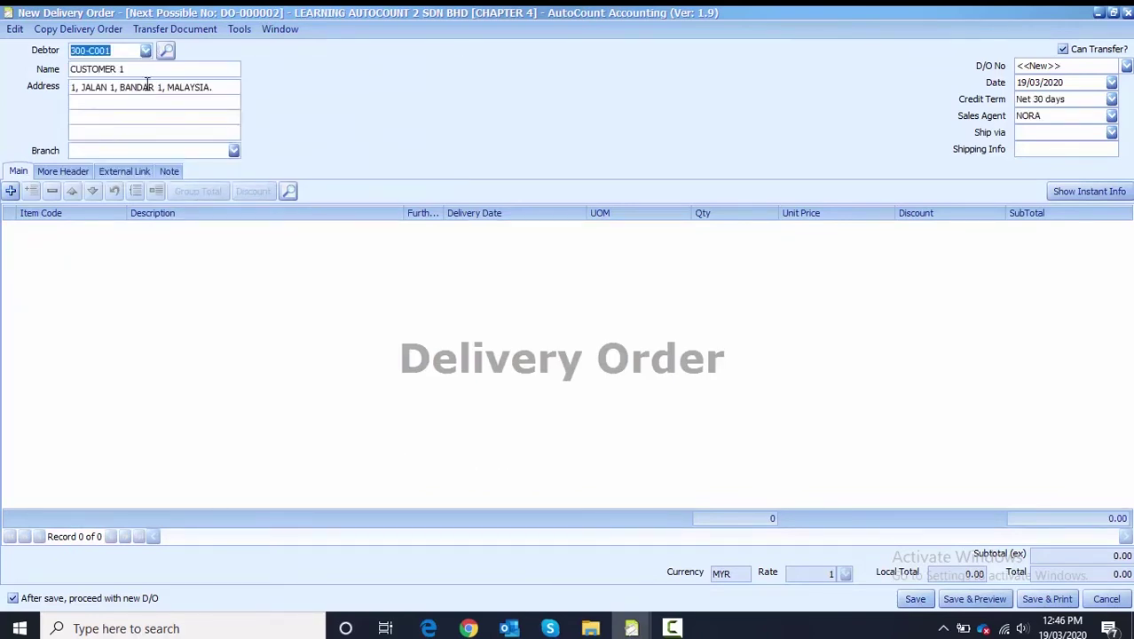
click(192, 33)
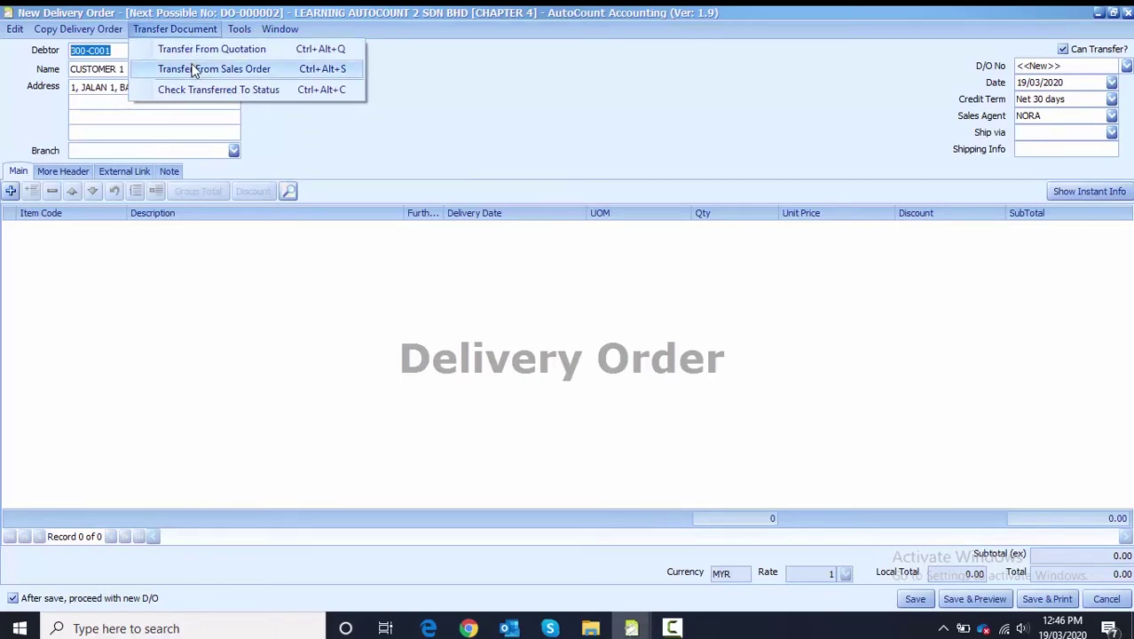
click(193, 71)
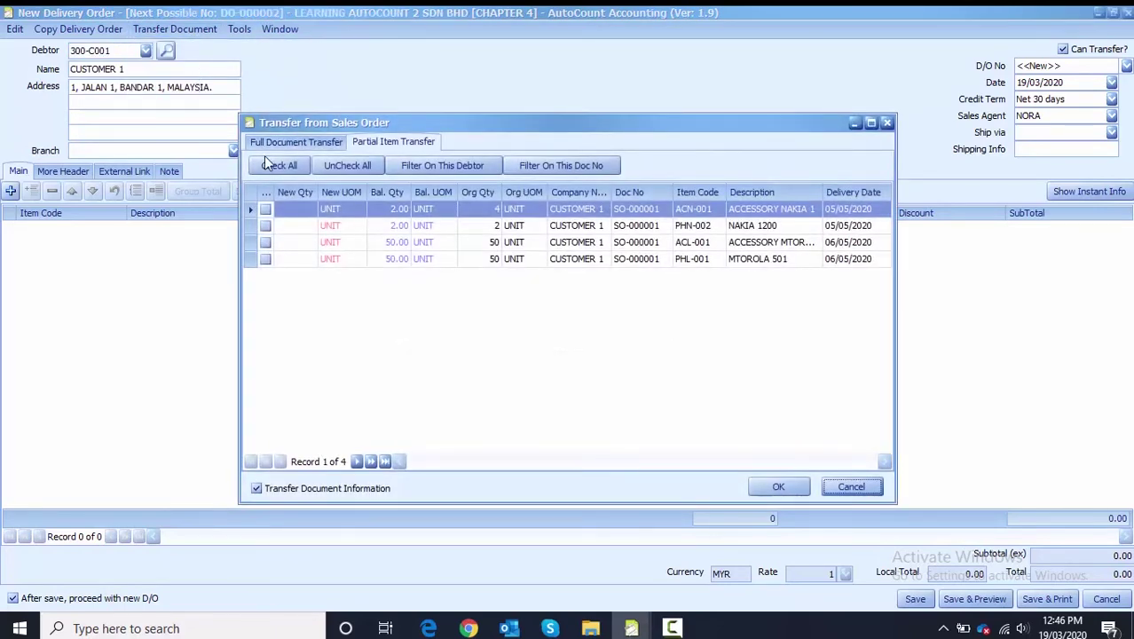
Mark 2 units each of ACN-001 and PHN-002 and transfer them into the delivery order.
click(696, 214)
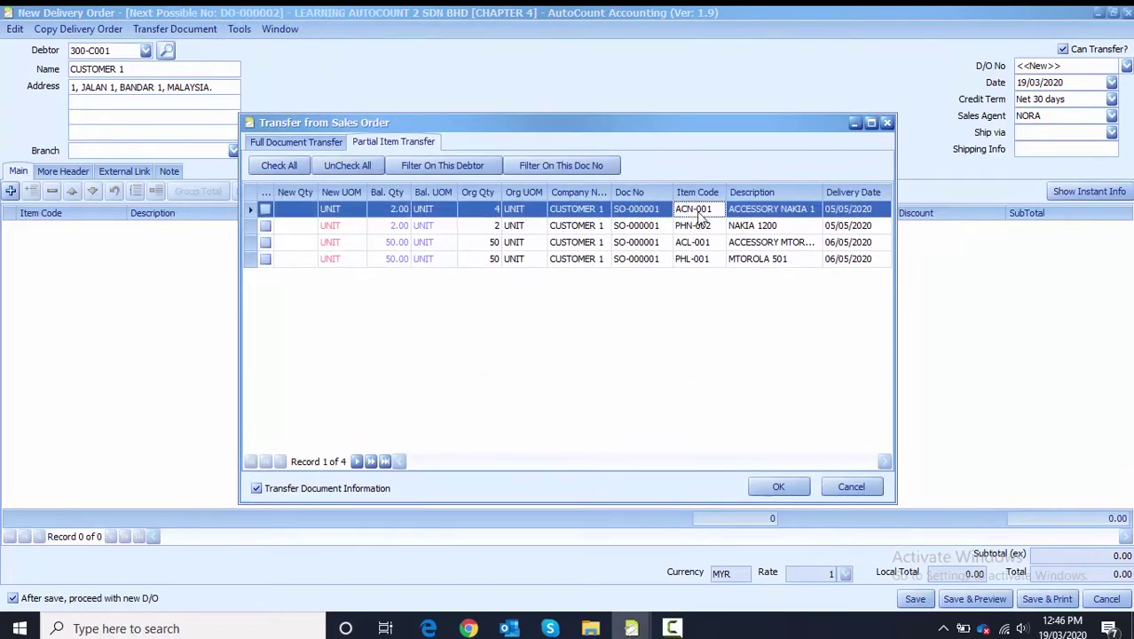
click(308, 213)
text(2)
key(Return)
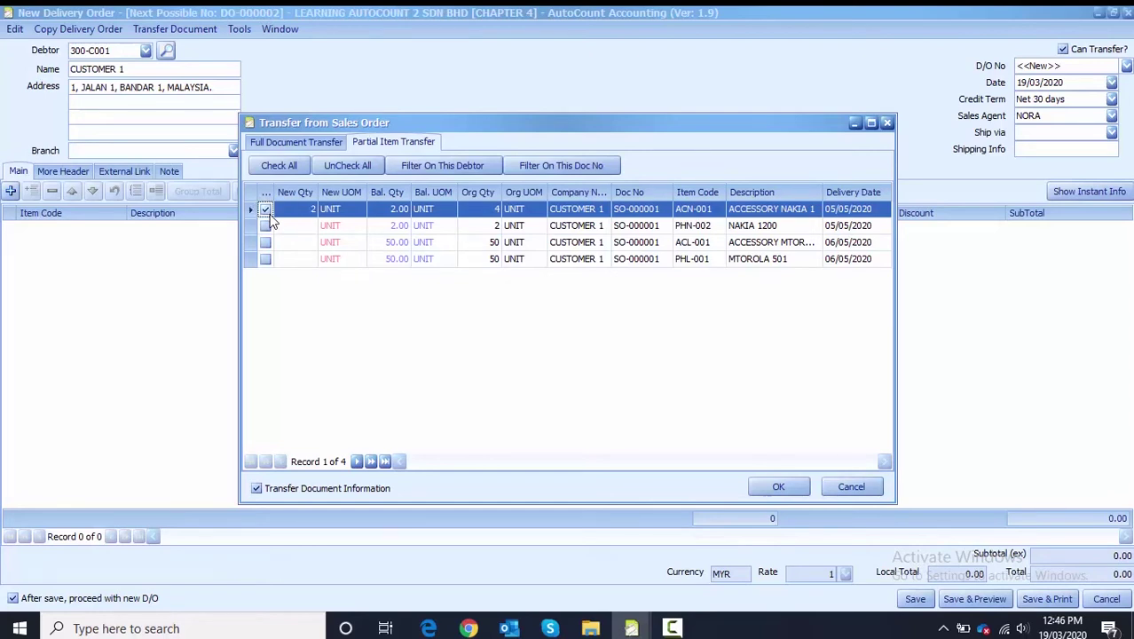
click(625, 230)
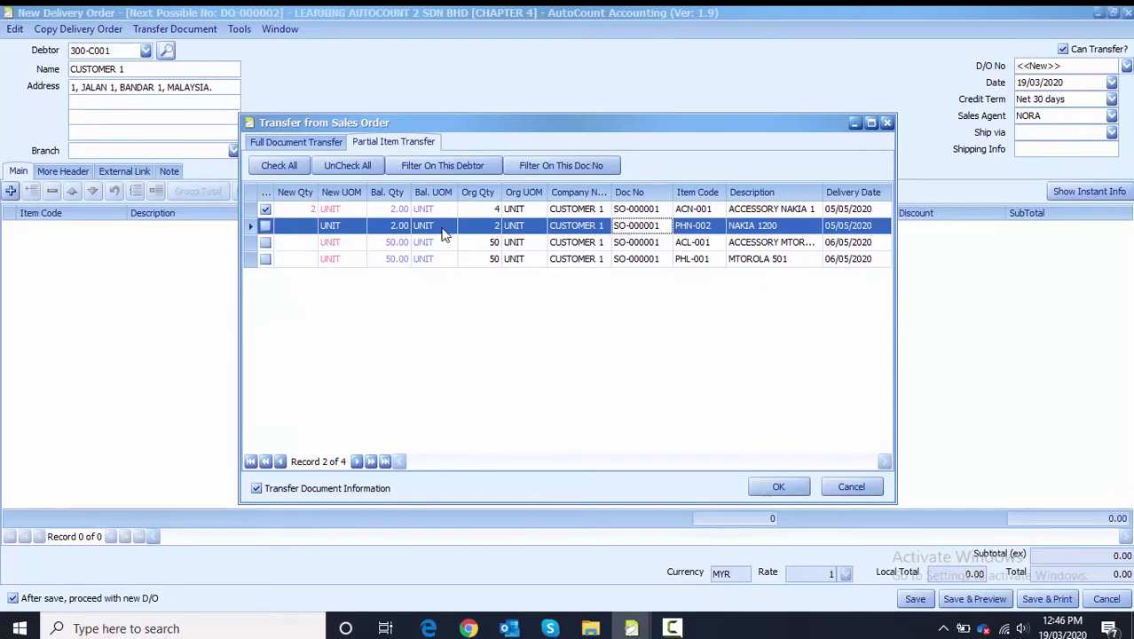
click(267, 226)
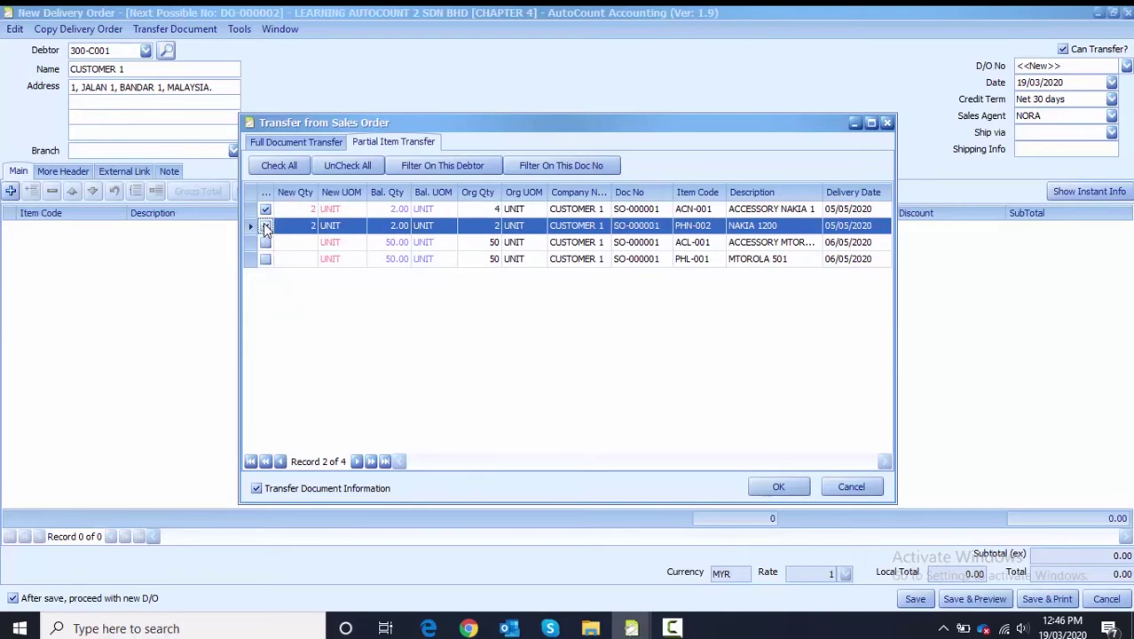
click(767, 486)
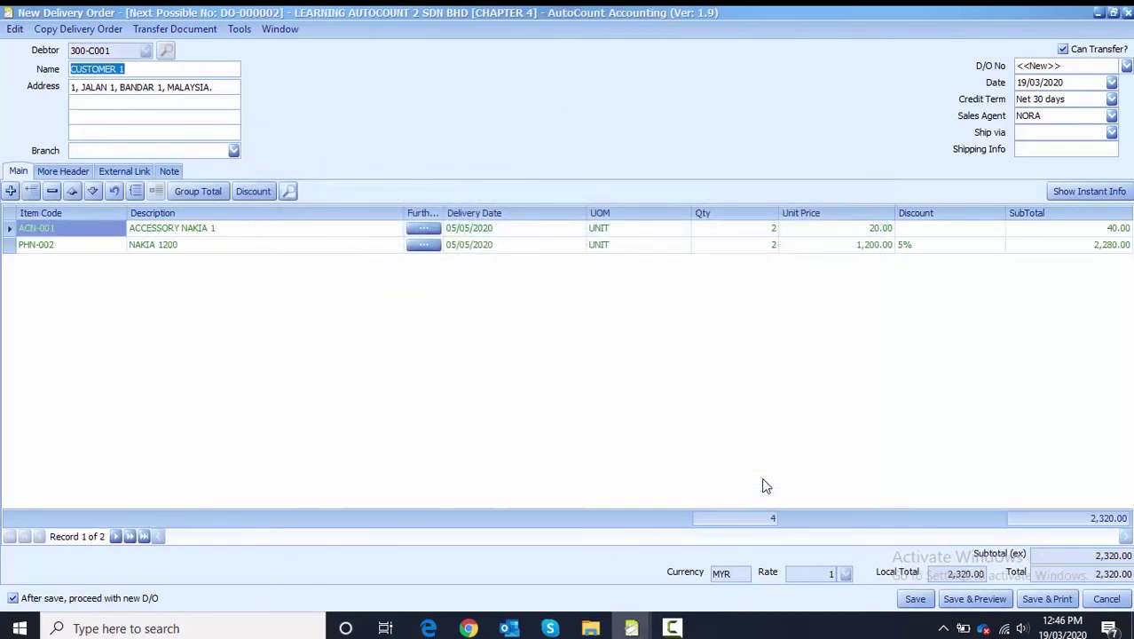
Set the delivery order date to 09/05/2020 and save it.
click(1020, 83)
text(05/)
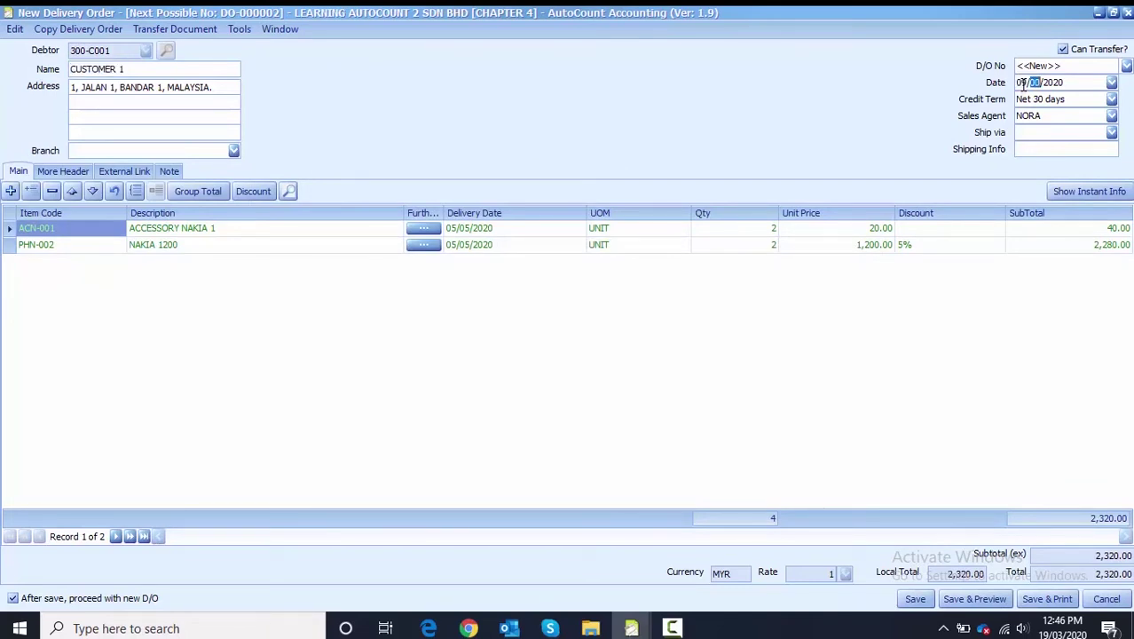
text(05)
click(913, 307)
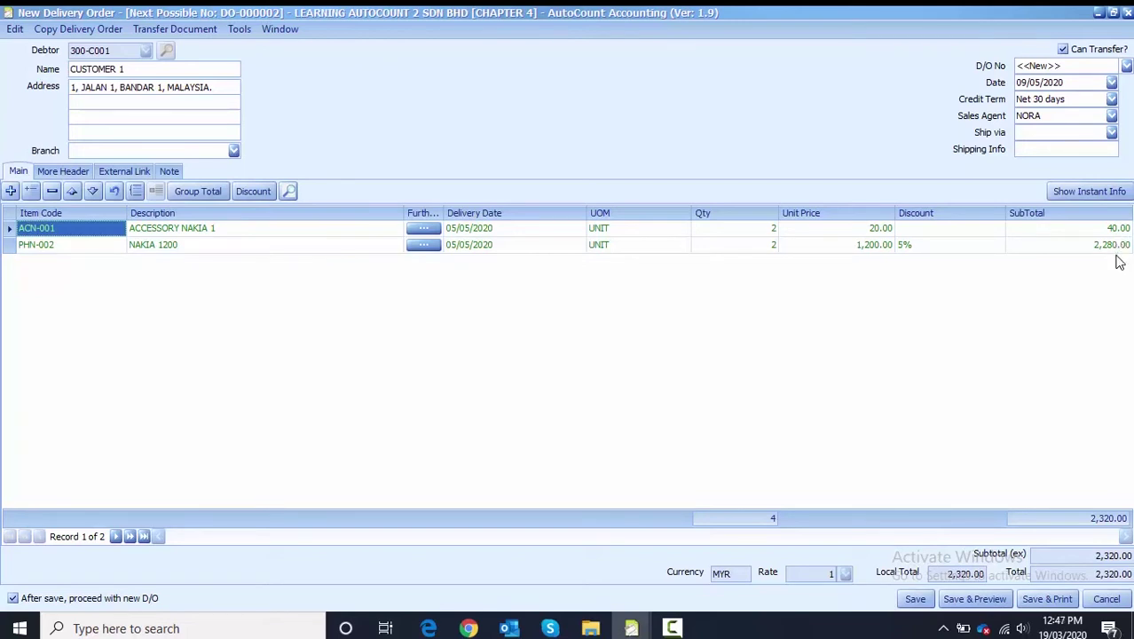
click(909, 601)
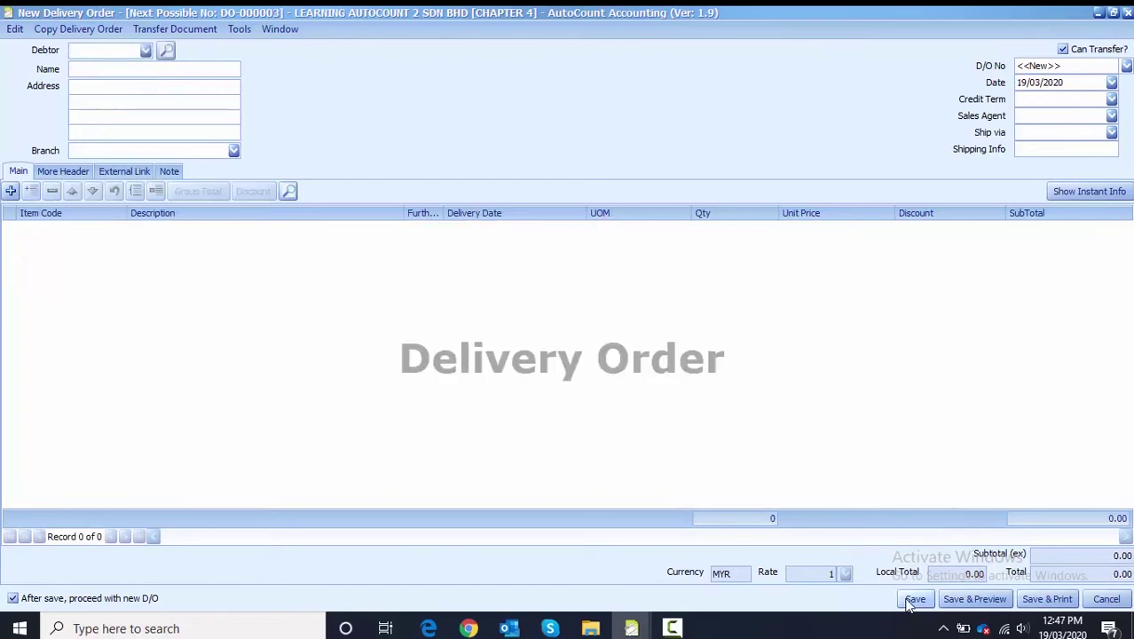
Set the new delivery order's debtor to CUSTOMER 1 and open the item transfer from its sales order.
click(146, 51)
click(149, 79)
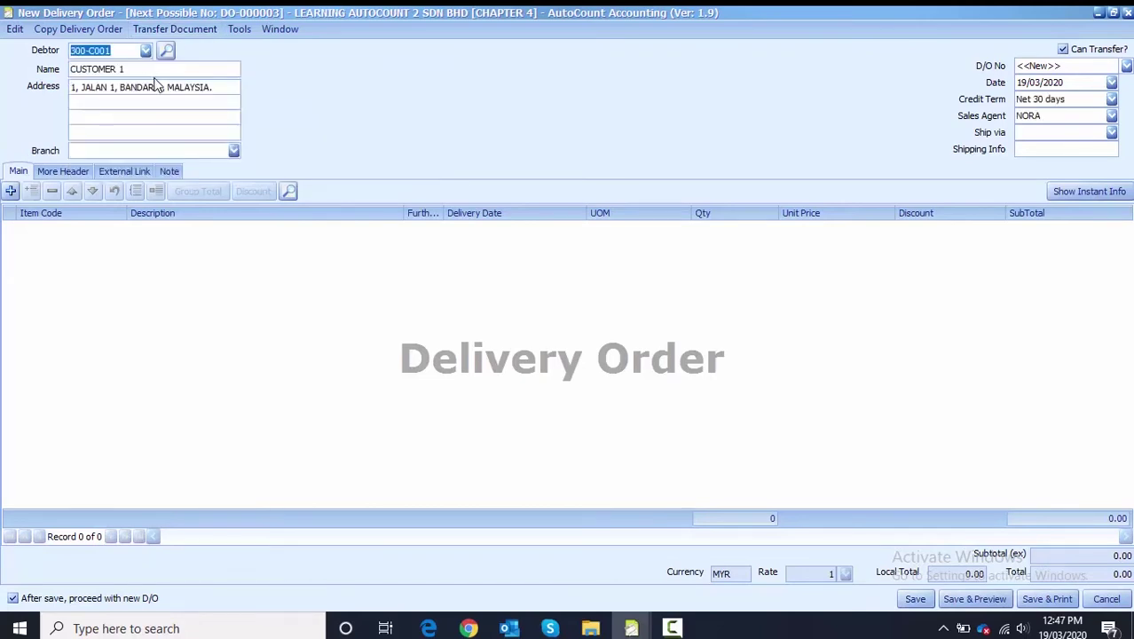
click(173, 31)
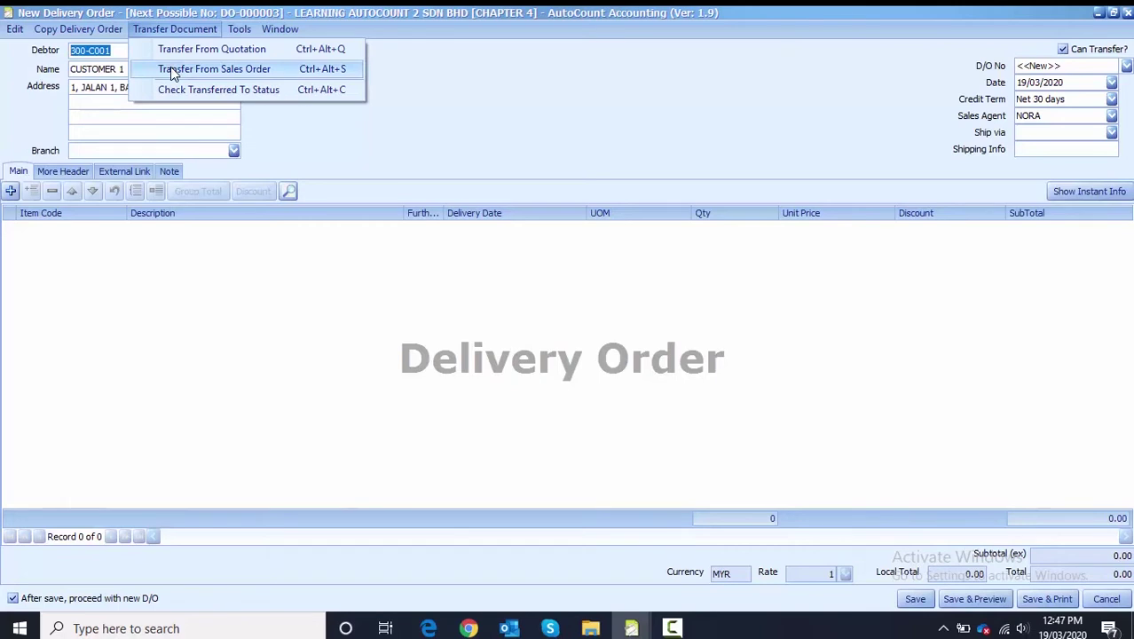
click(170, 68)
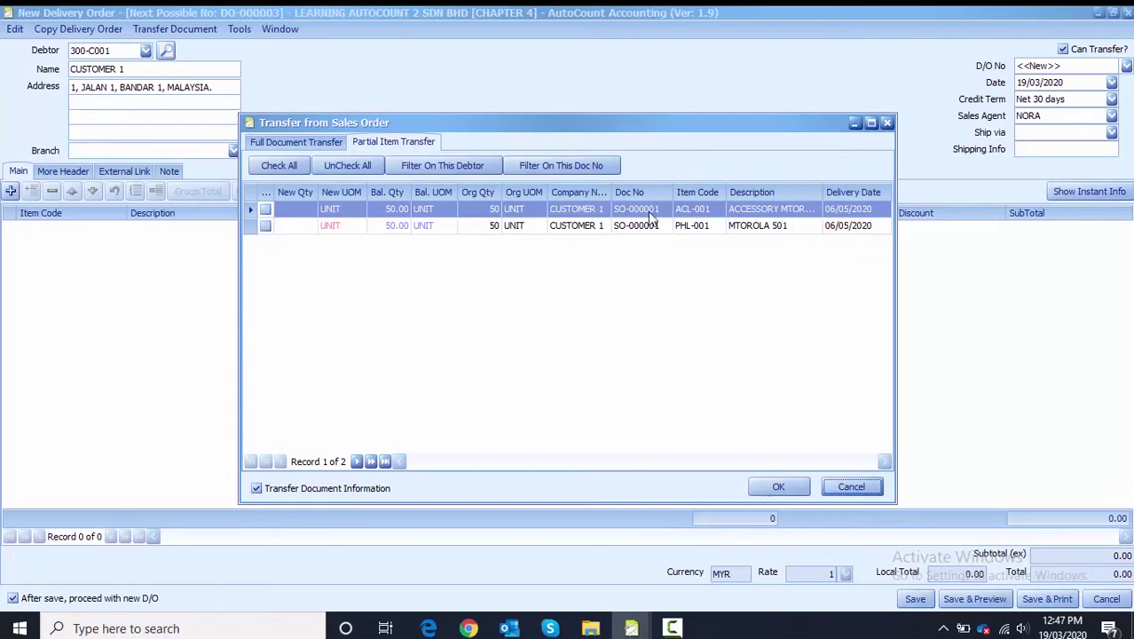
Transfer 40 units each of ACL-001 and PHL-001 from the sales order into the delivery order and save it.
click(311, 209)
text(40)
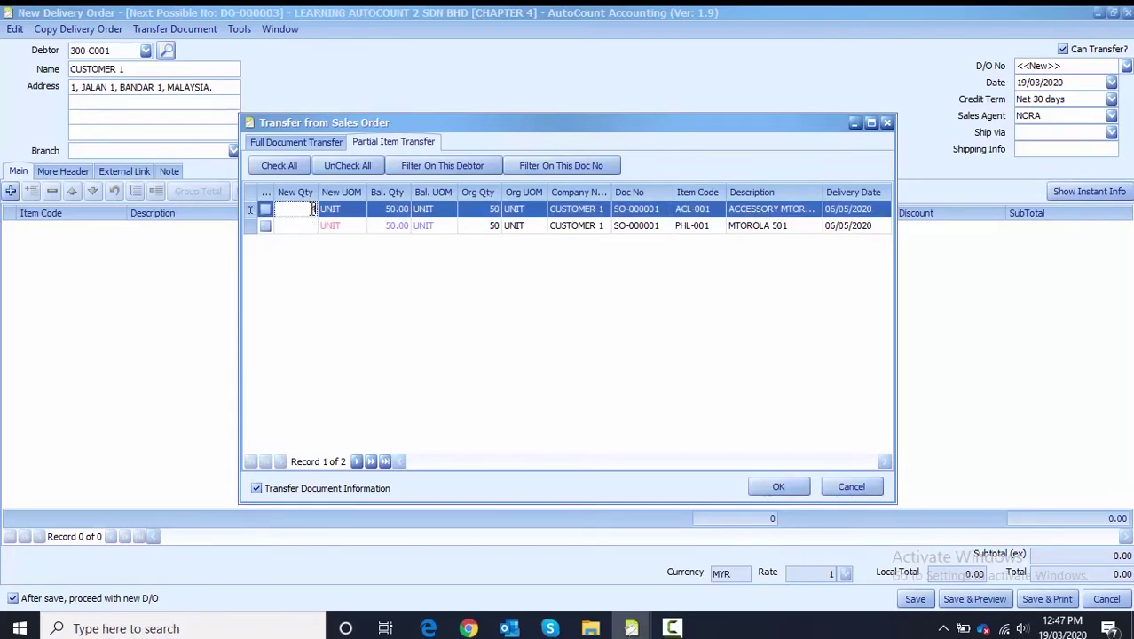
click(265, 211)
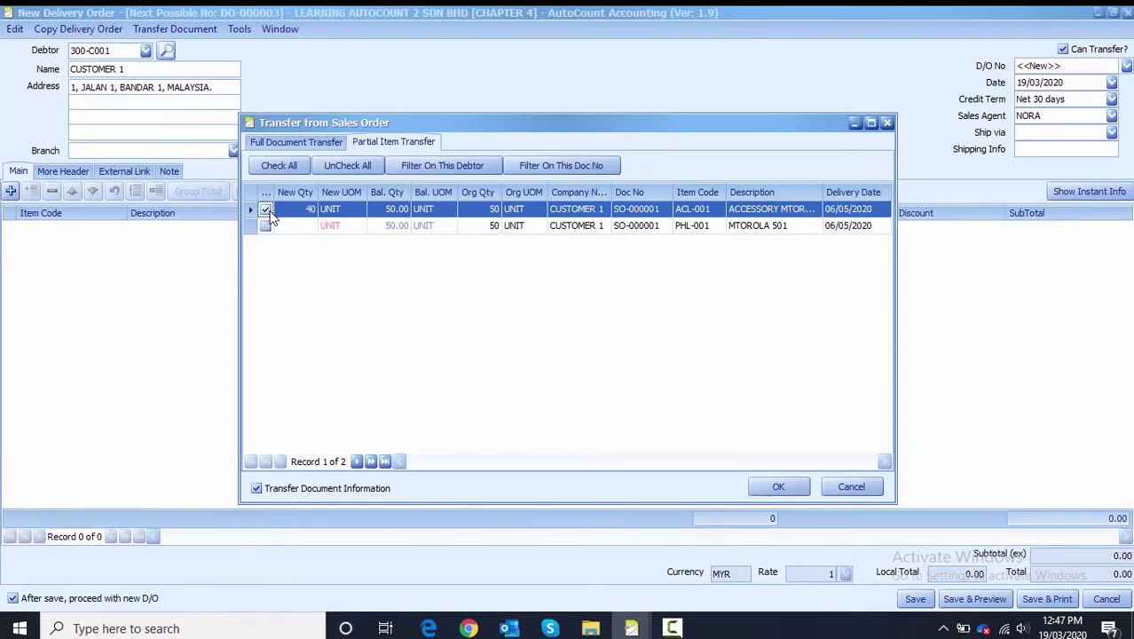
click(708, 231)
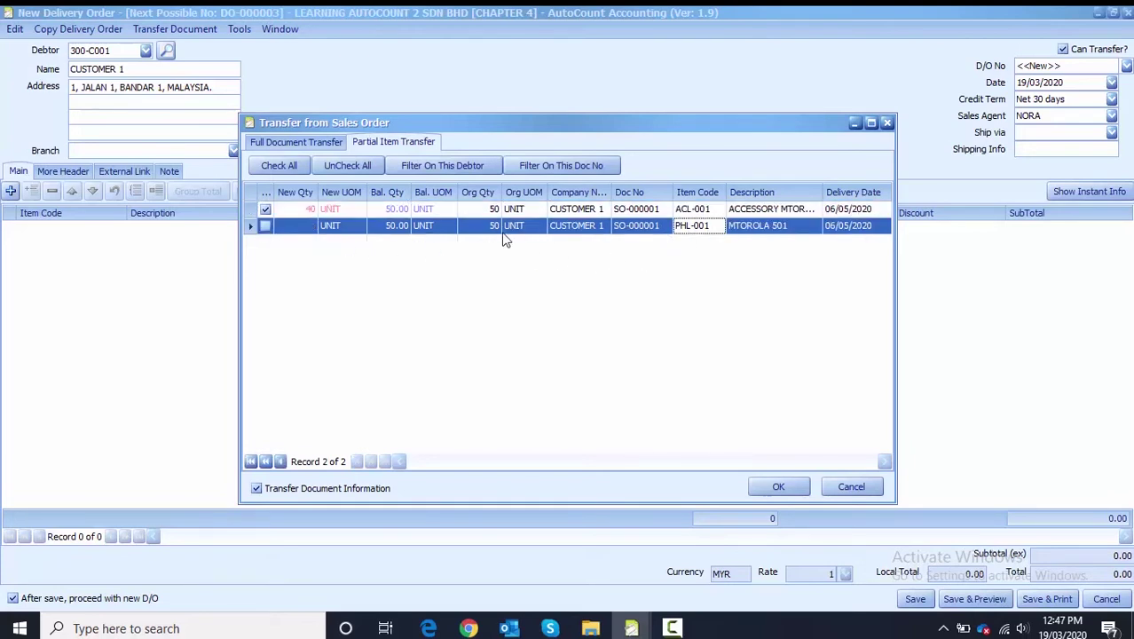
click(302, 227)
text(40)
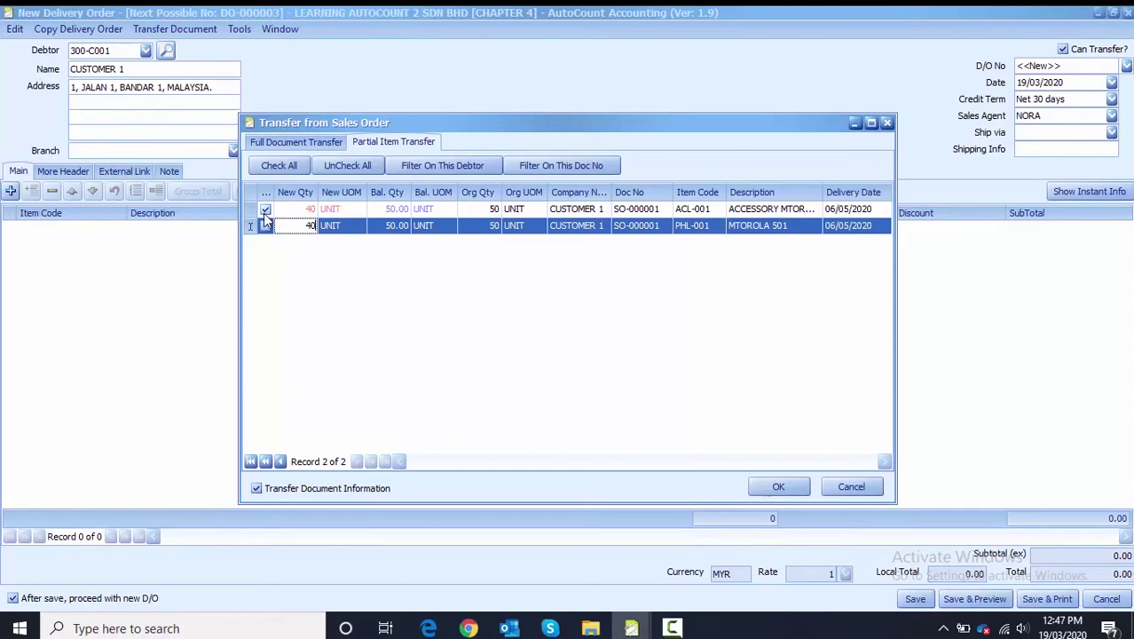
click(265, 227)
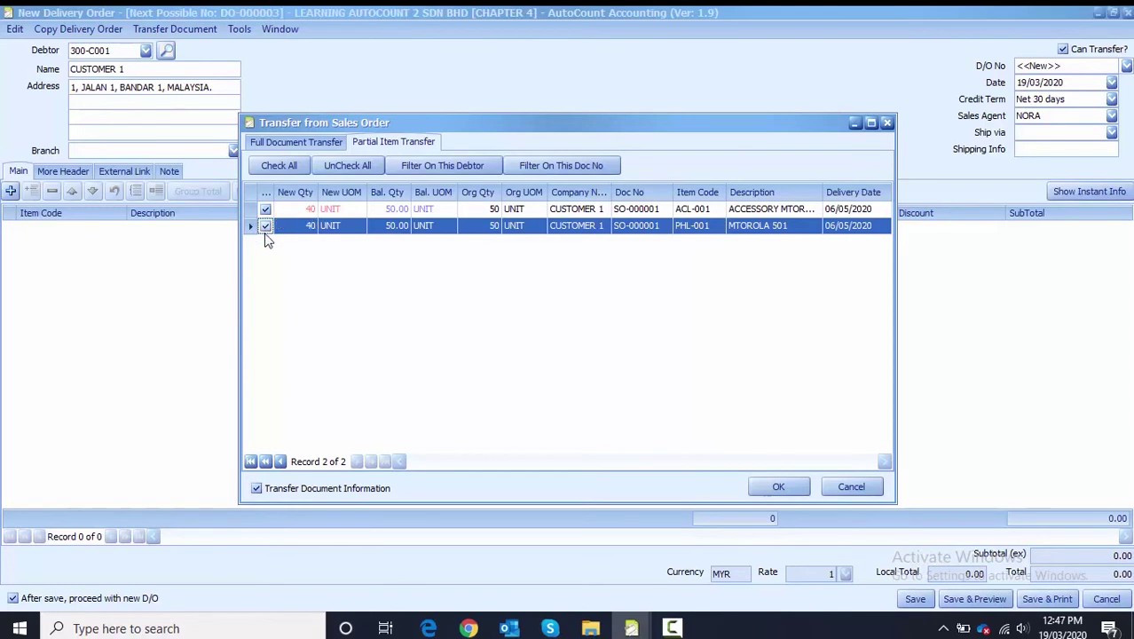
click(781, 489)
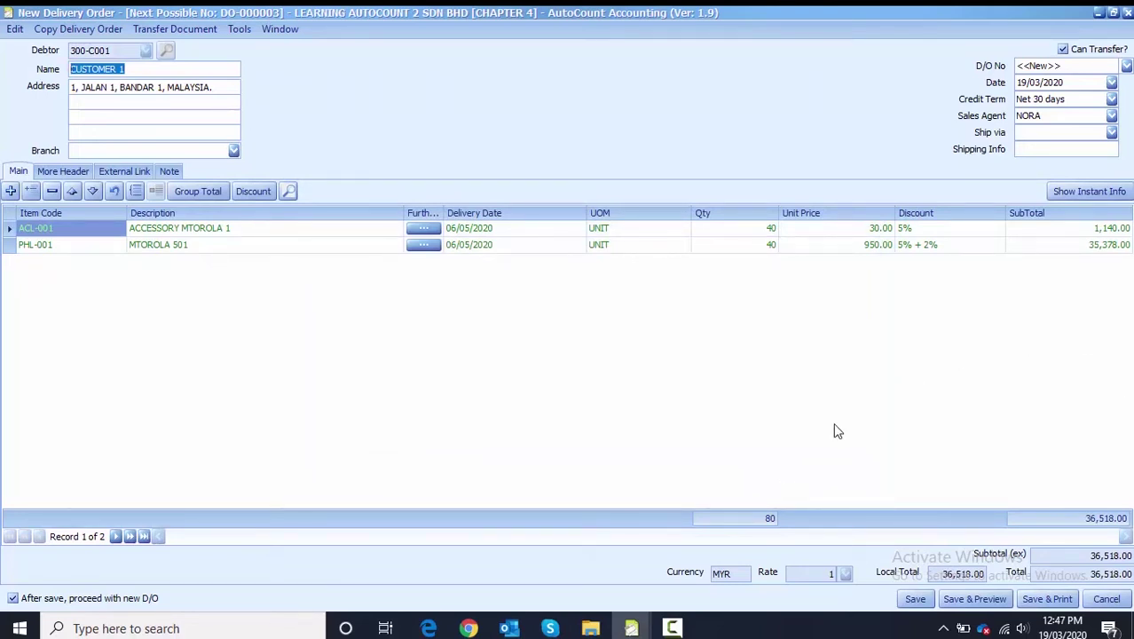
click(915, 601)
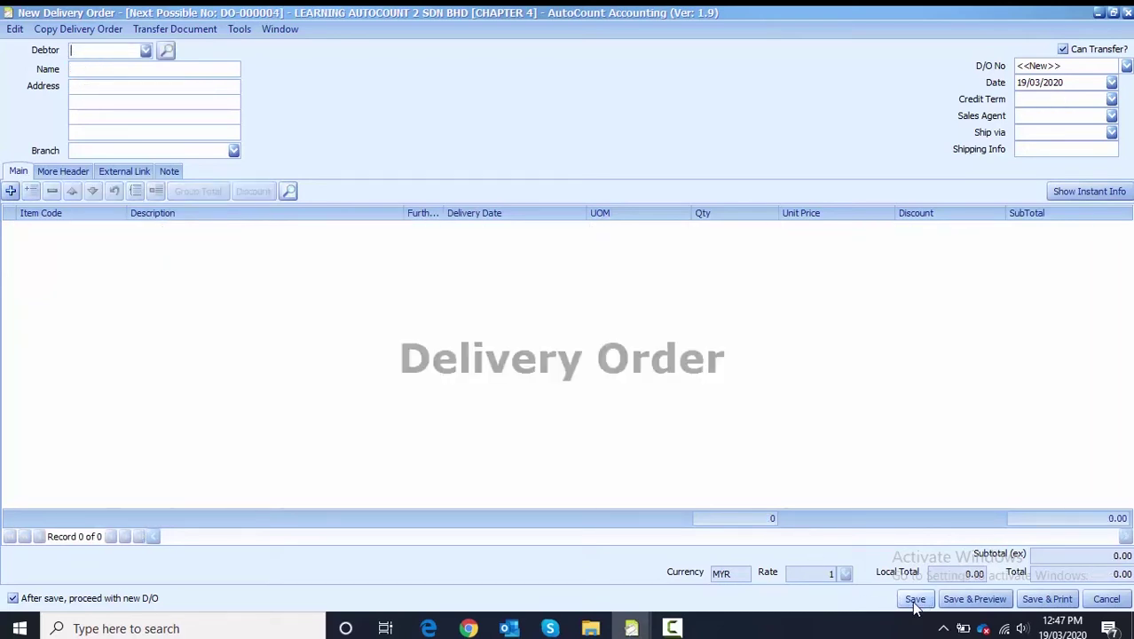
Set the next delivery order's debtor to CUSTOMER 2 and open the item transfer from its sales order.
click(145, 50)
click(138, 96)
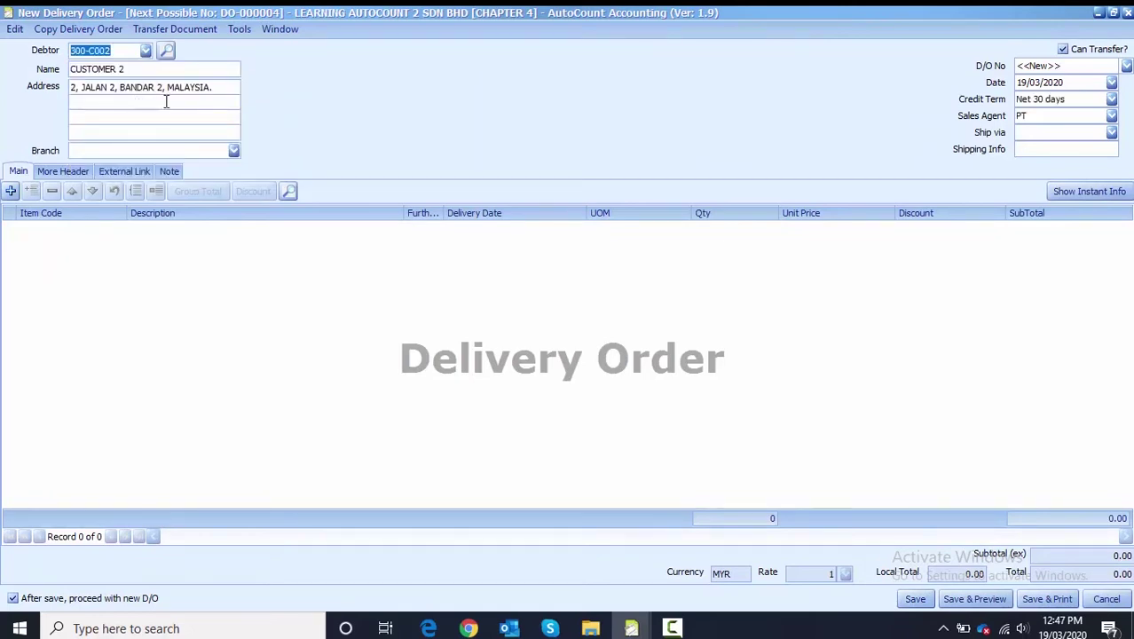
click(161, 32)
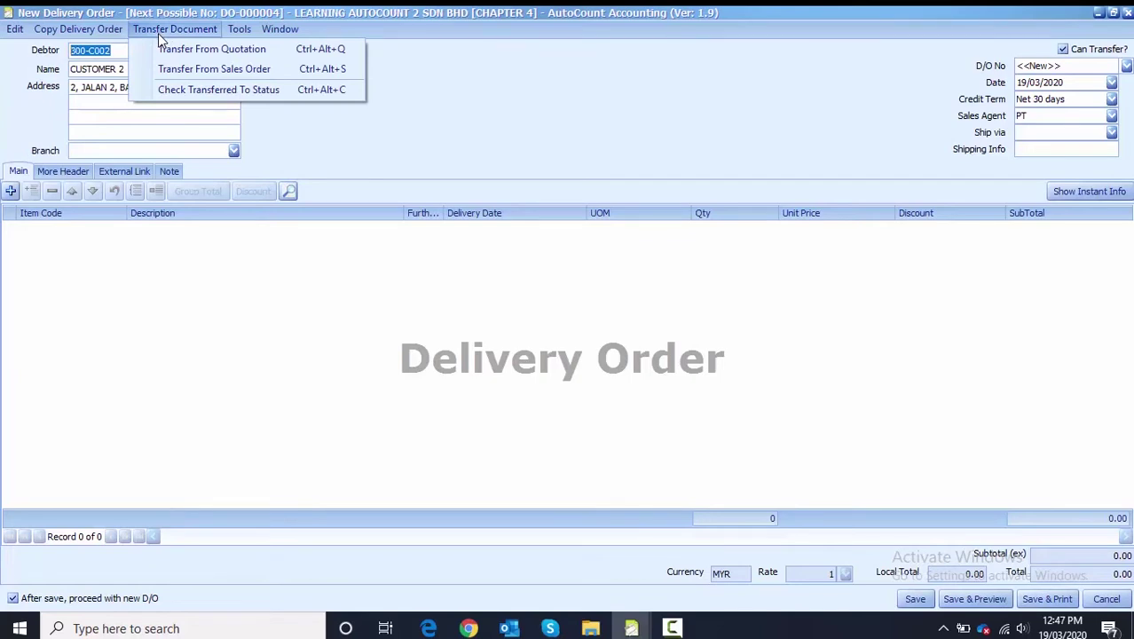
click(161, 69)
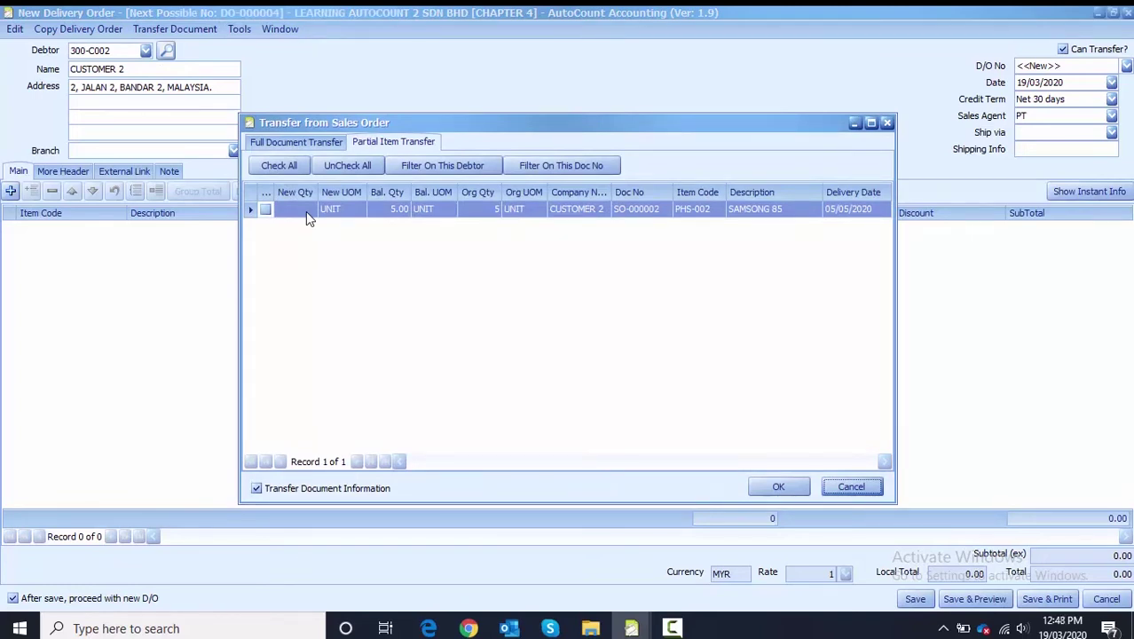
Transfer 5 units of PHS-002 into the delivery order and save it with proceeding to a new D/O disabled.
click(700, 217)
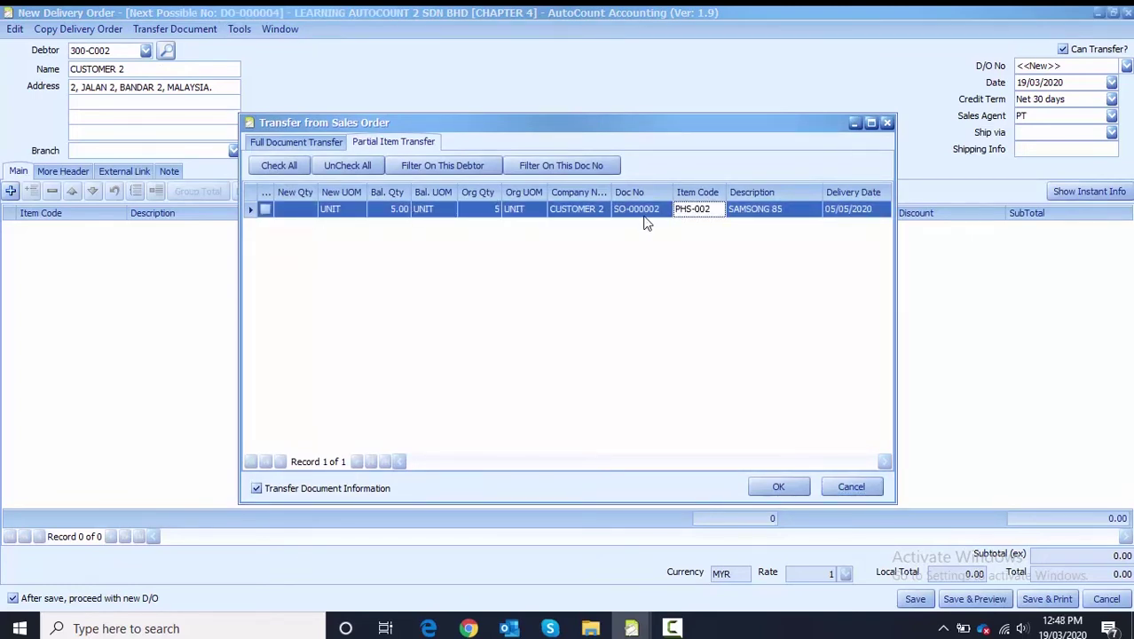
click(301, 209)
click(265, 209)
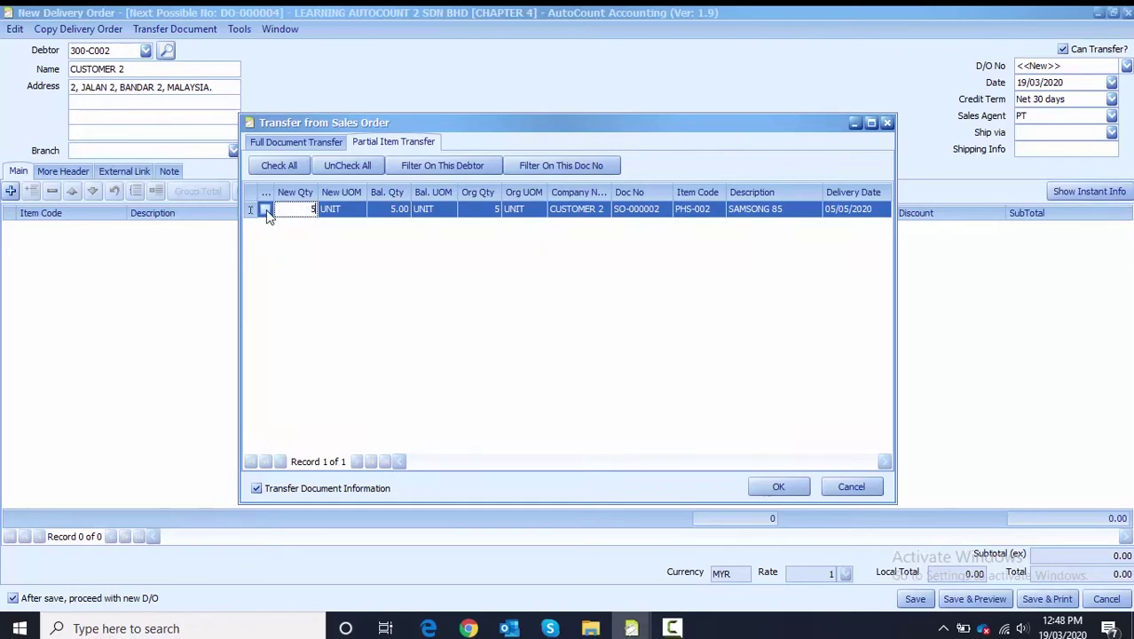
click(780, 486)
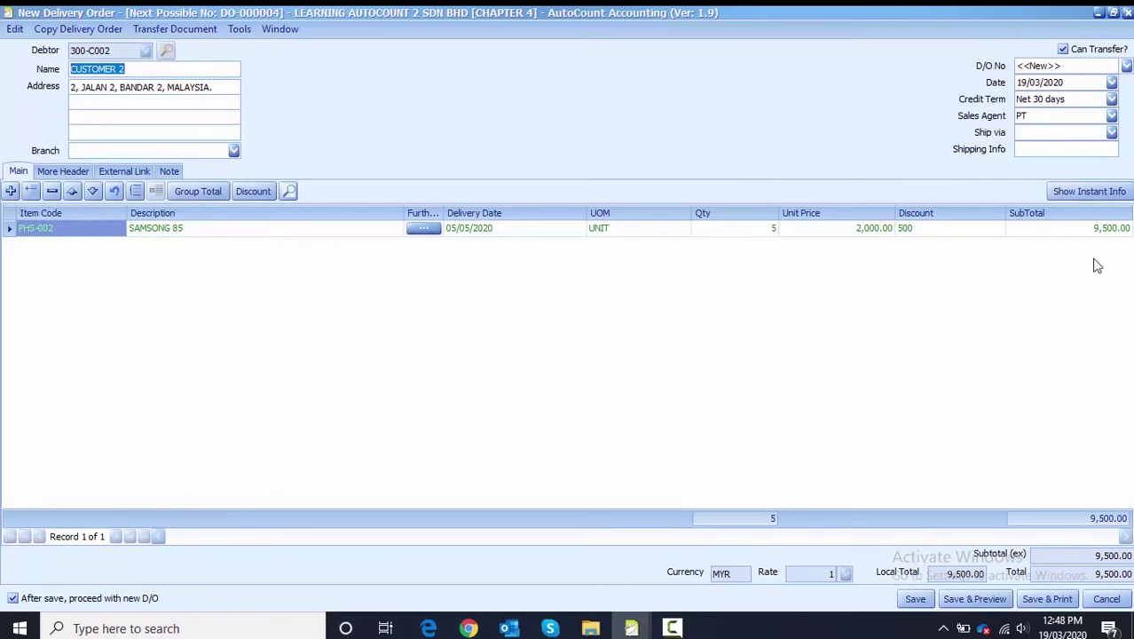
click(13, 598)
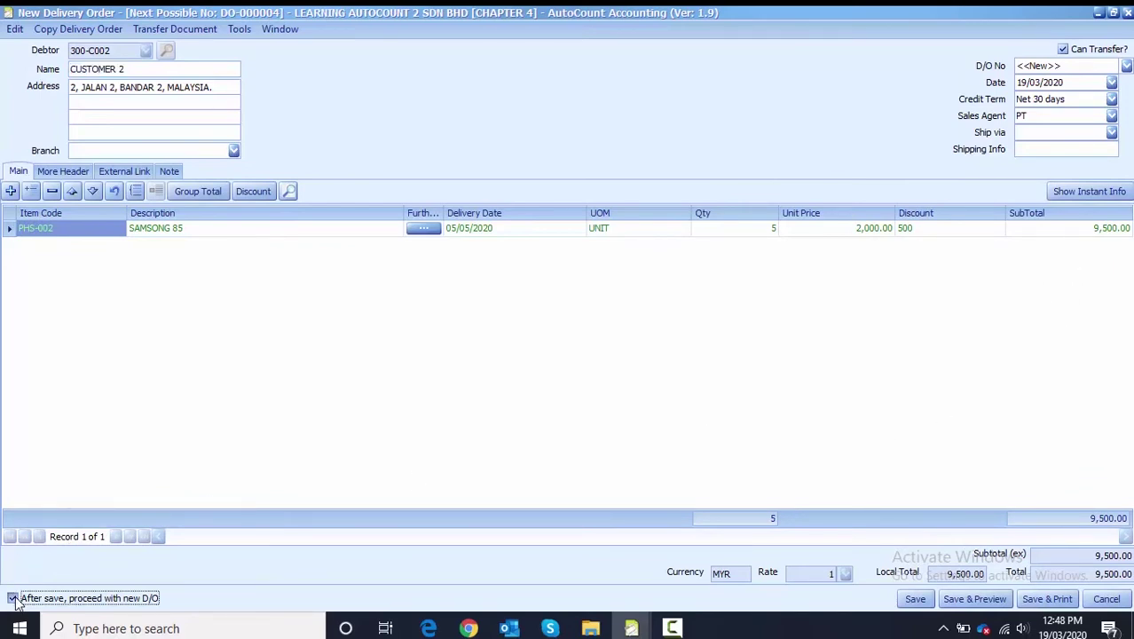
click(906, 604)
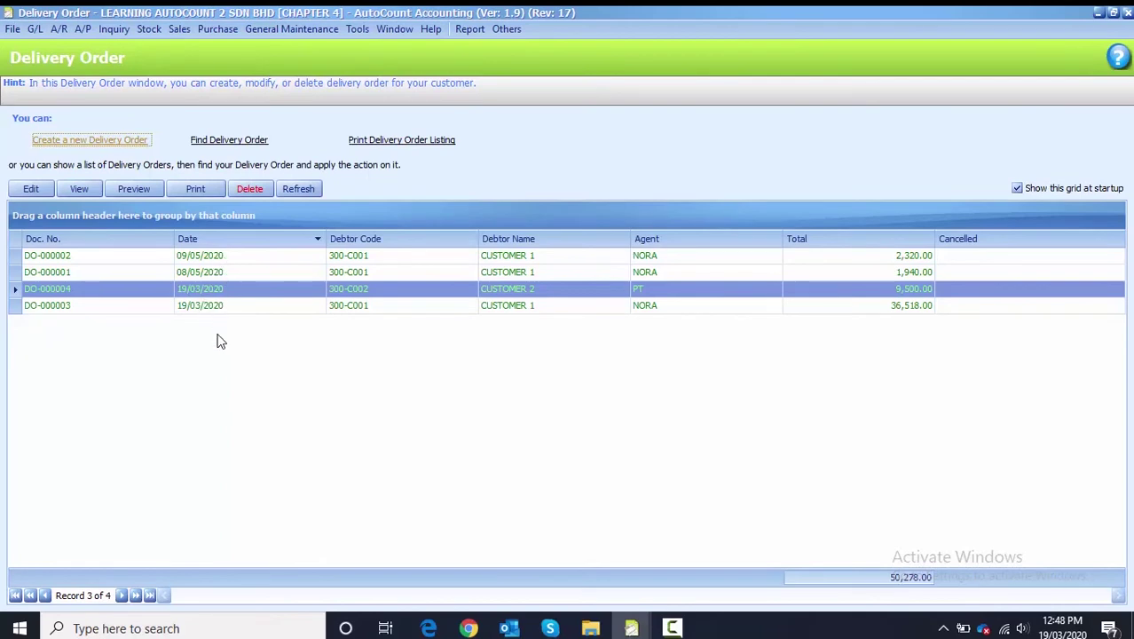
Edit CUSTOMER 1's delivery order dated 19/03/2020, set its date to 10/05/2020 and save it.
click(215, 339)
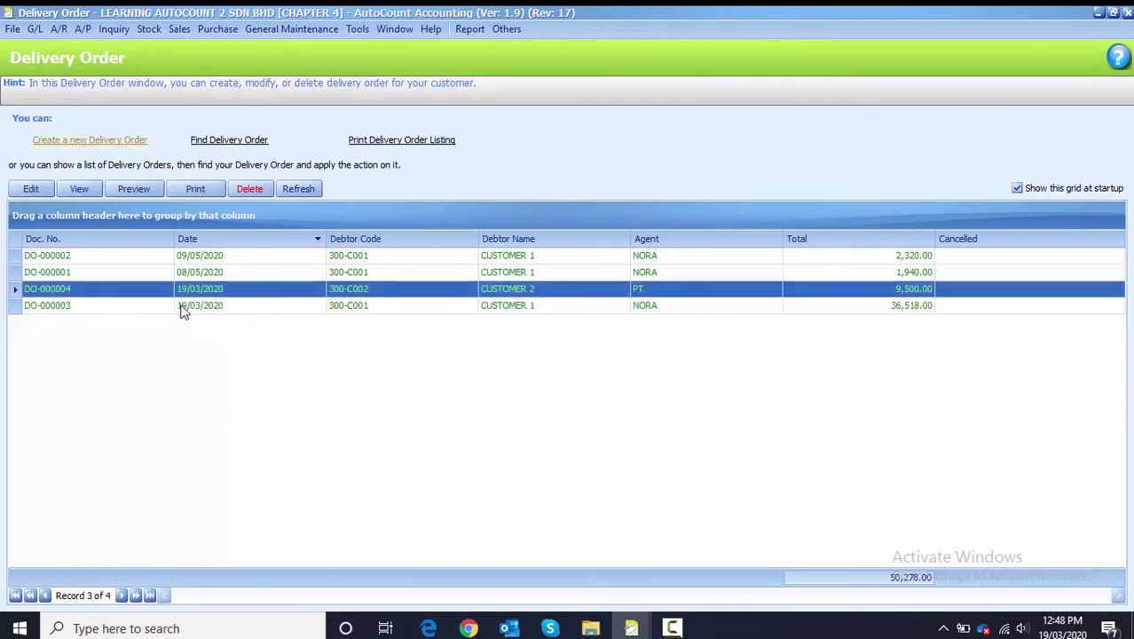
click(196, 310)
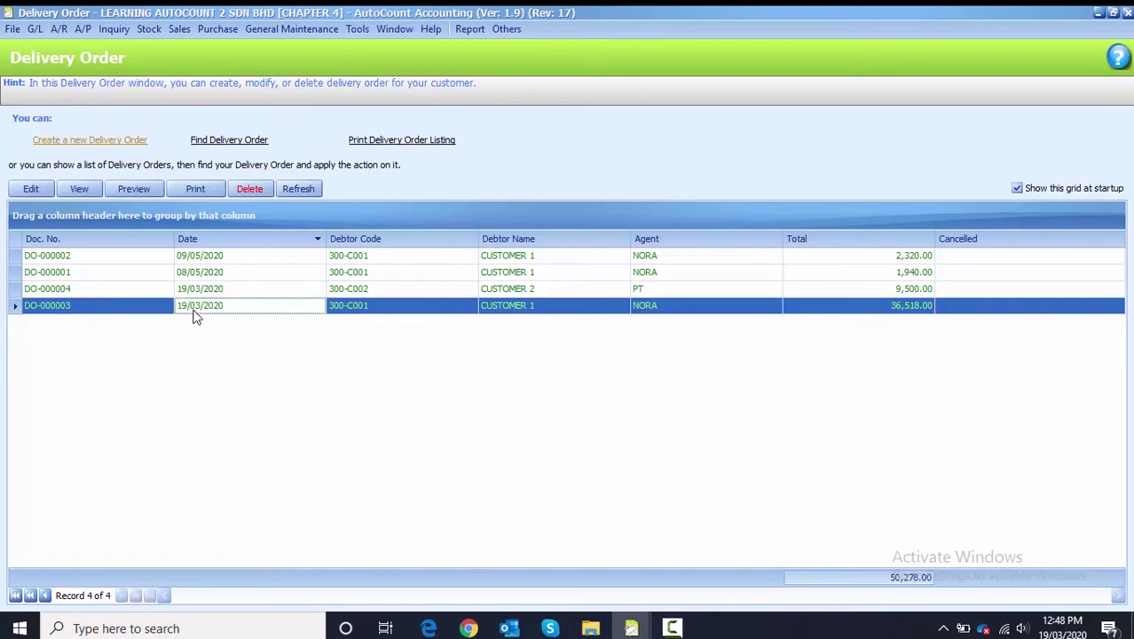
click(31, 189)
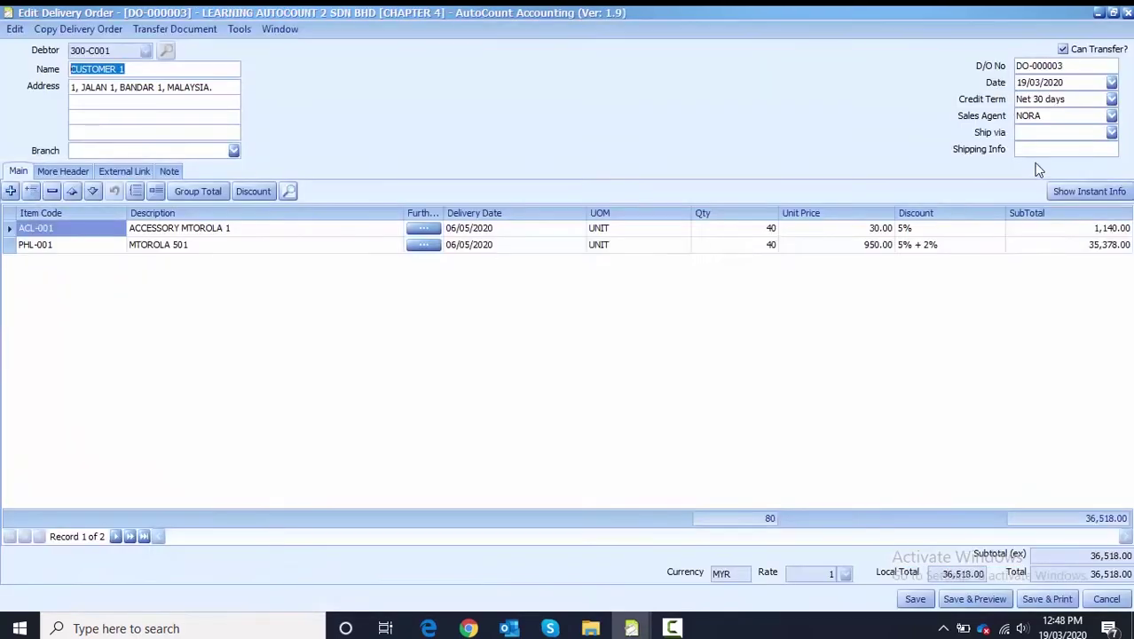
click(1022, 82)
text(1005)
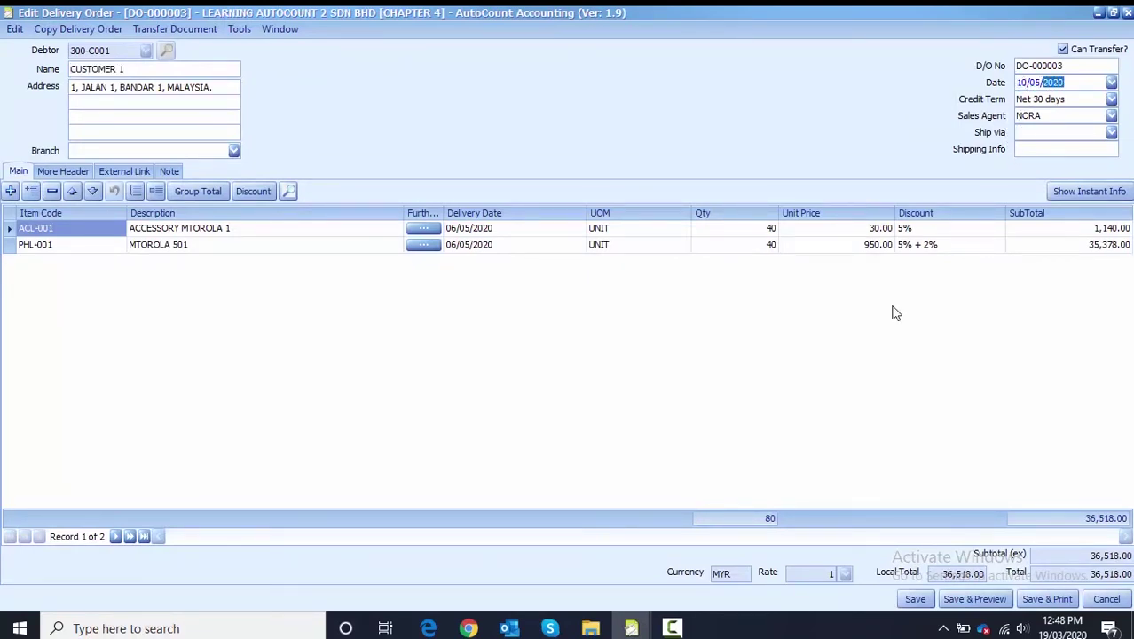
click(909, 599)
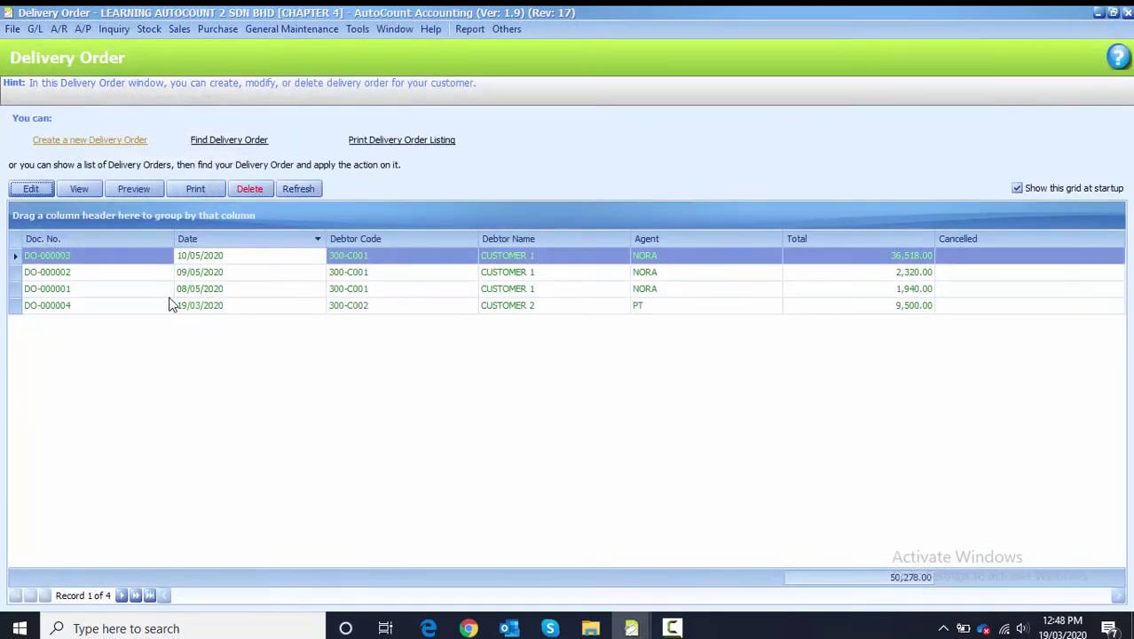
Edit CUSTOMER 2's delivery order, set its date to 10/05/2020 and save it.
click(134, 306)
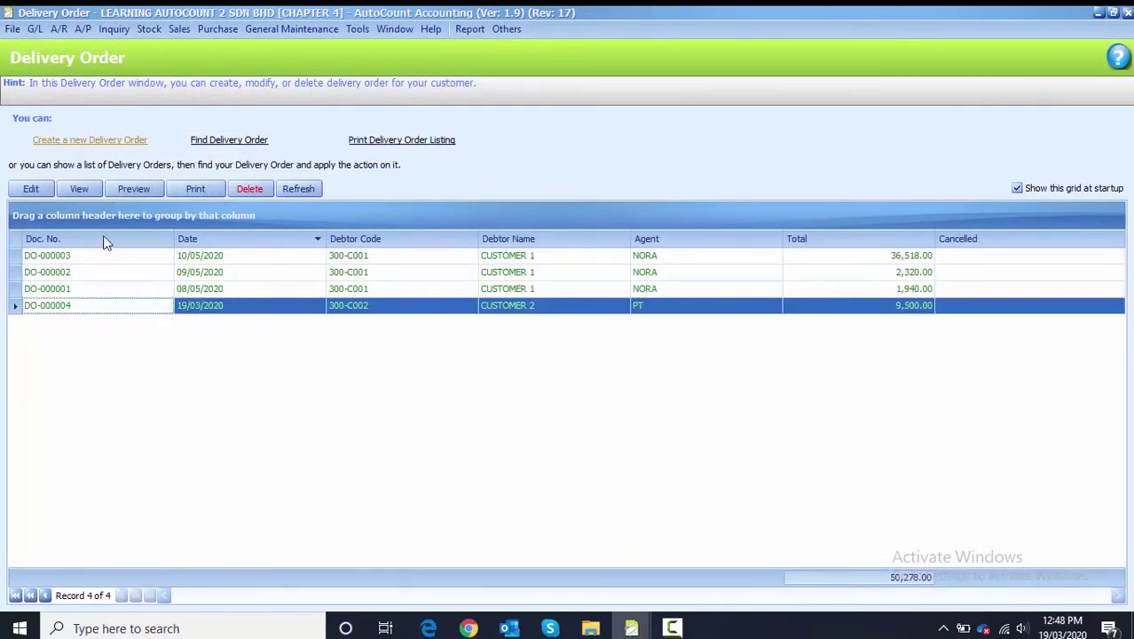
click(30, 189)
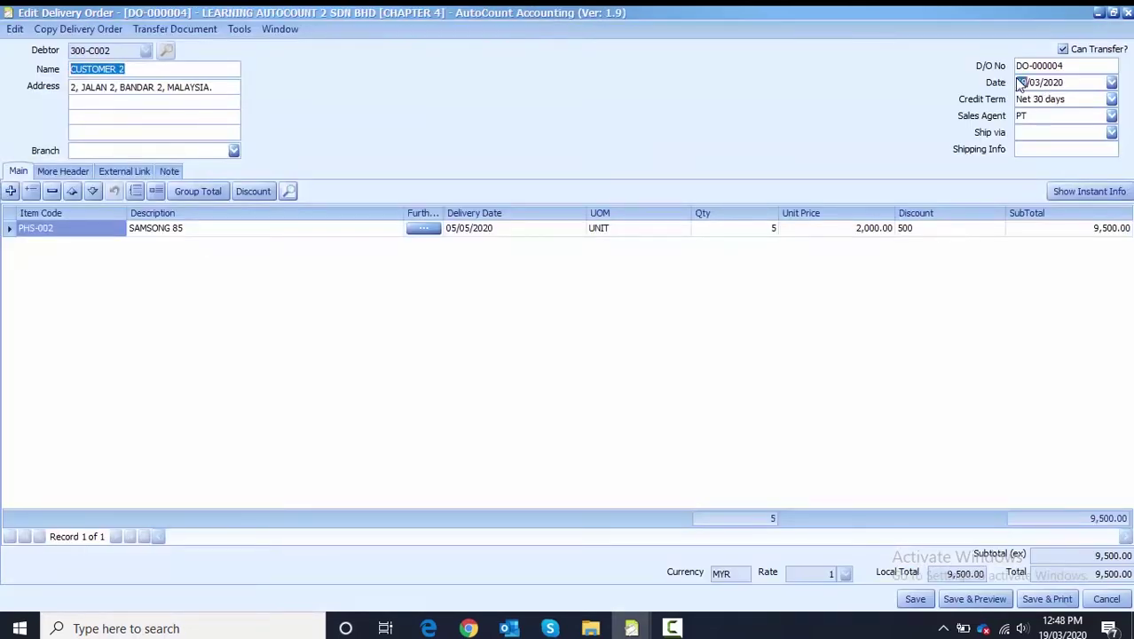
click(1017, 81)
text(1005)
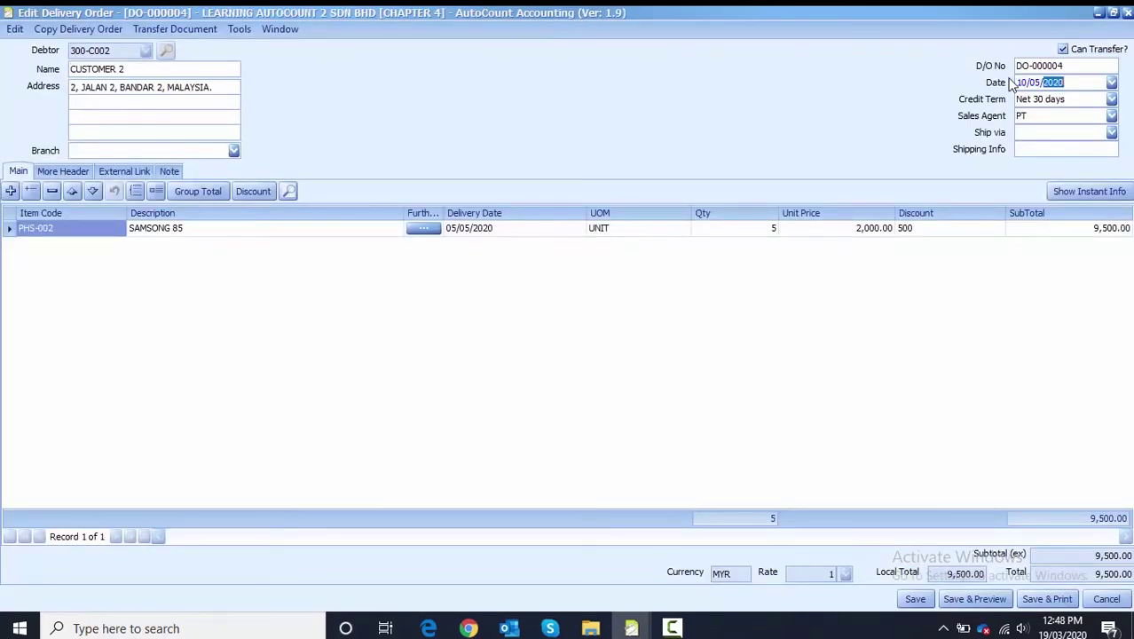
click(909, 600)
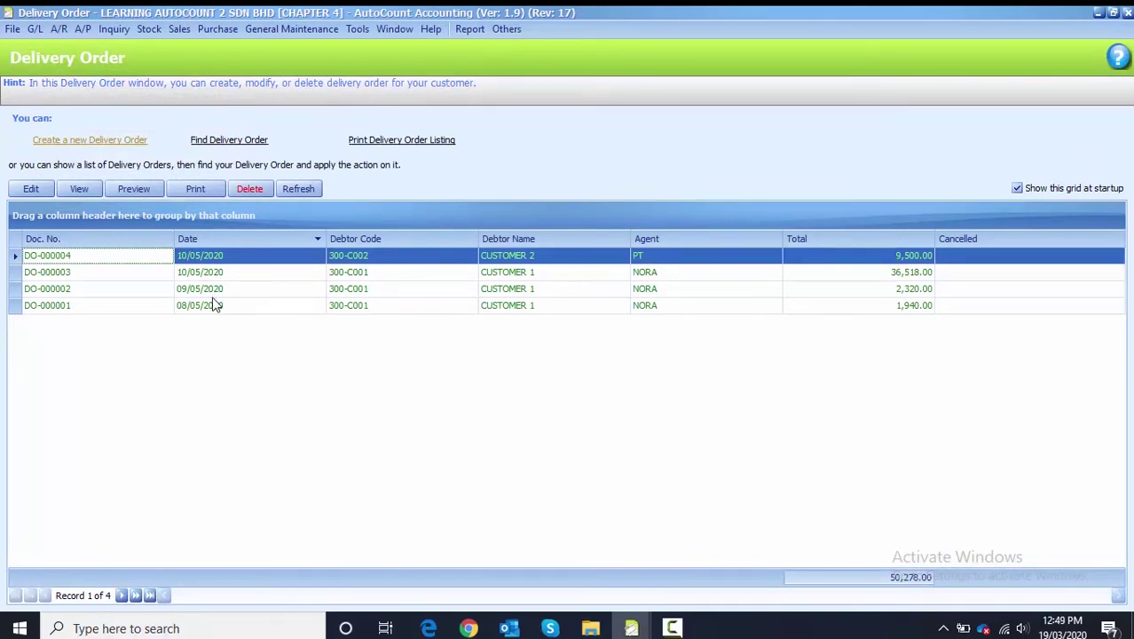
Close the delivery order list and create a new sales invoice.
click(1129, 14)
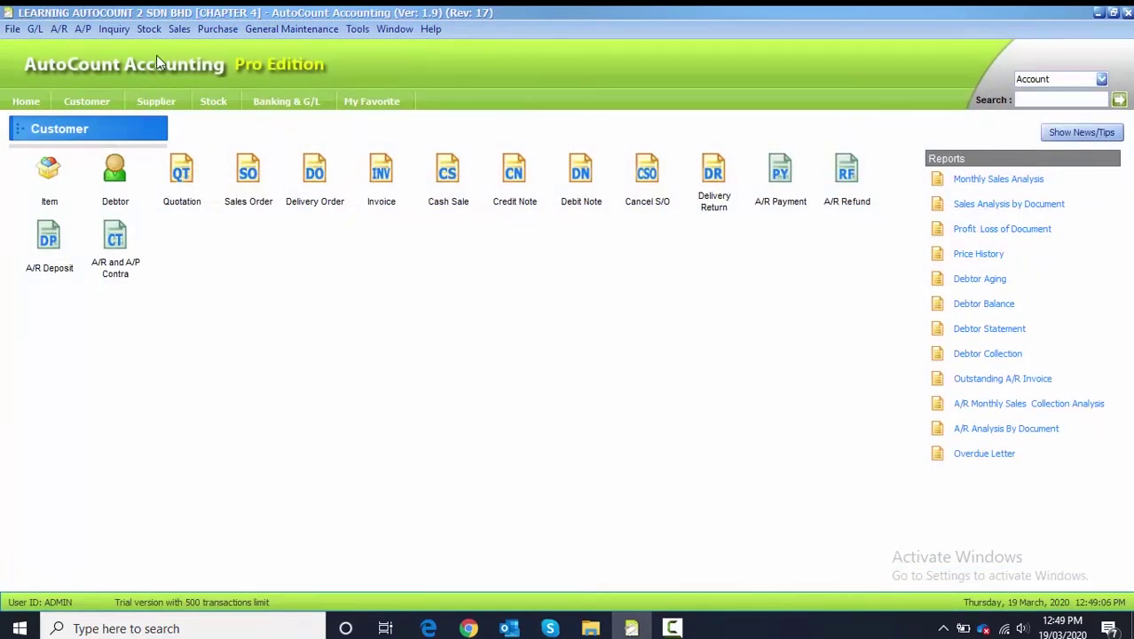
click(180, 29)
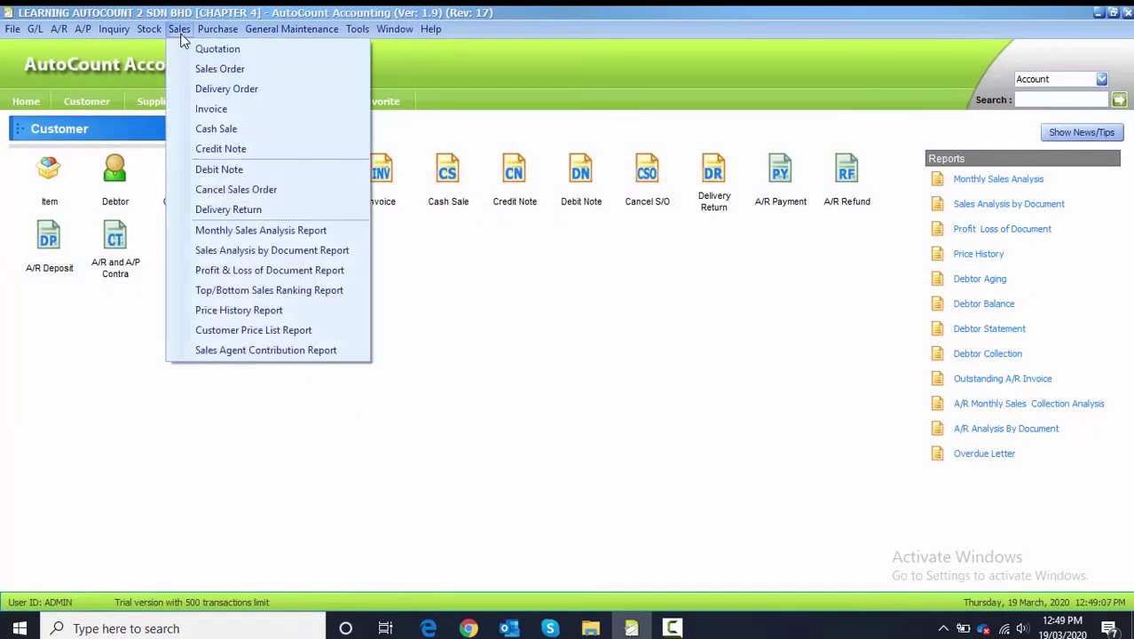
click(210, 109)
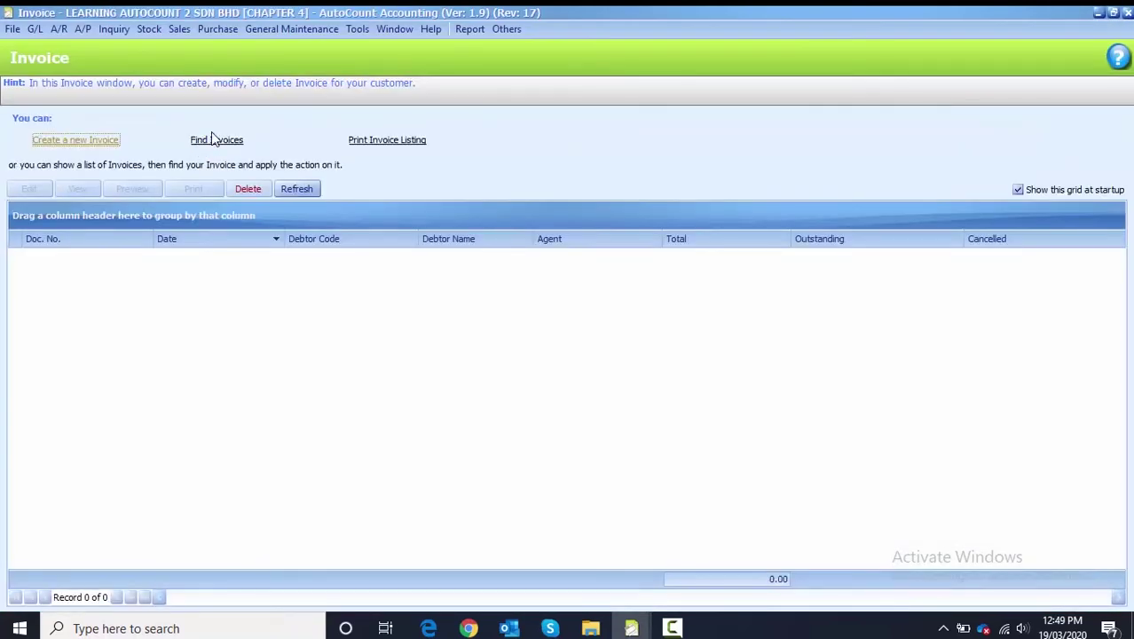
click(63, 142)
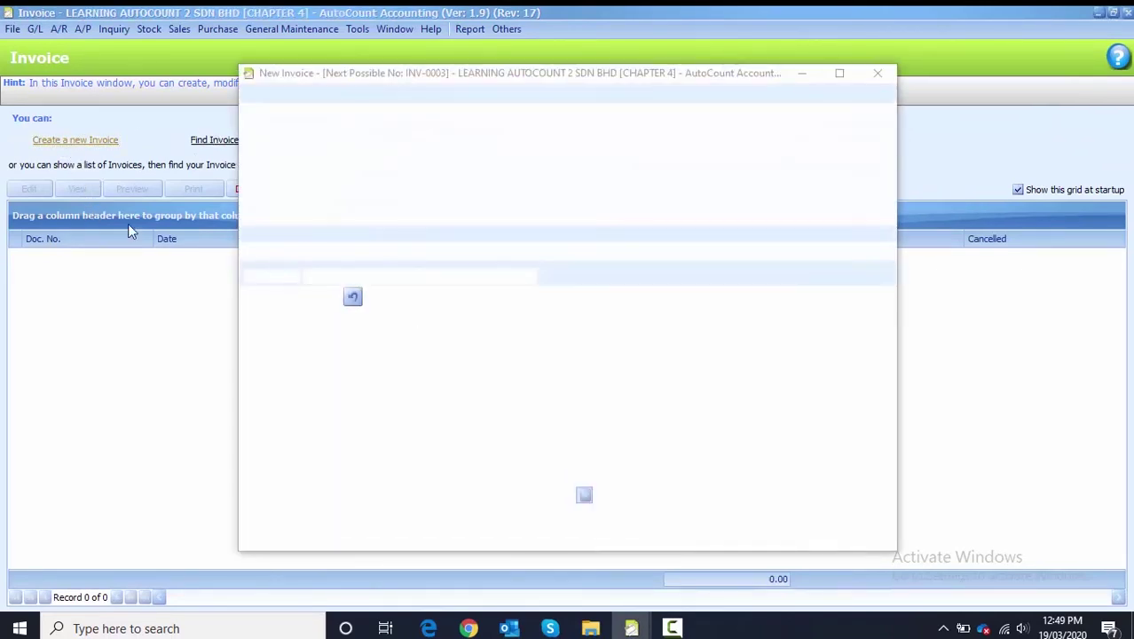
Set the invoice's debtor to CUSTOMER 1 and open the item transfer from its delivery orders.
click(386, 116)
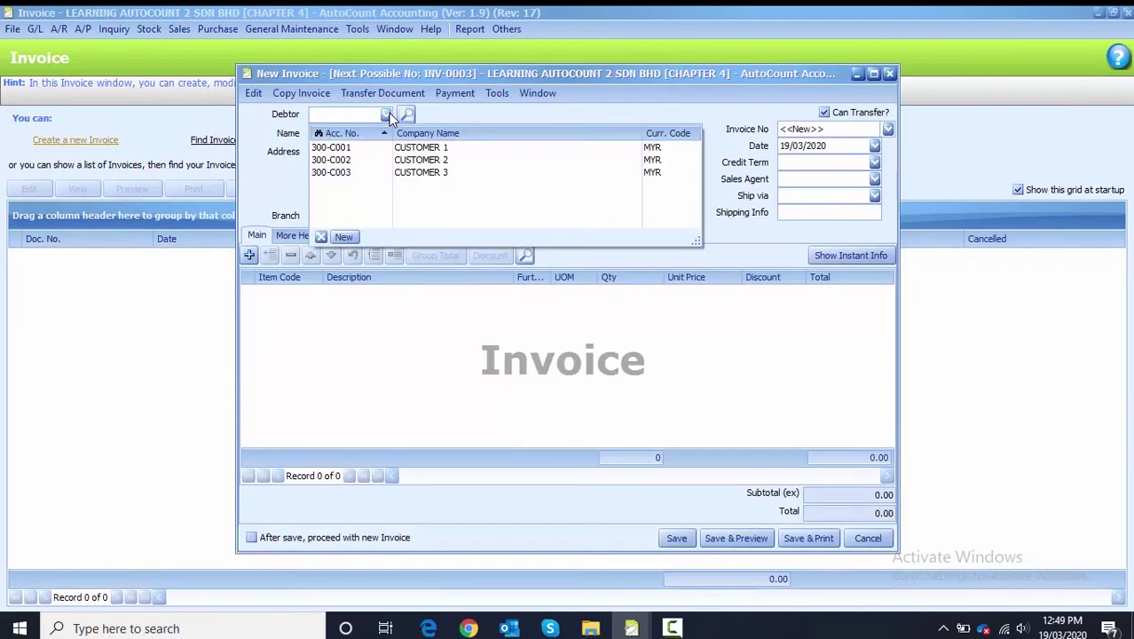
click(391, 148)
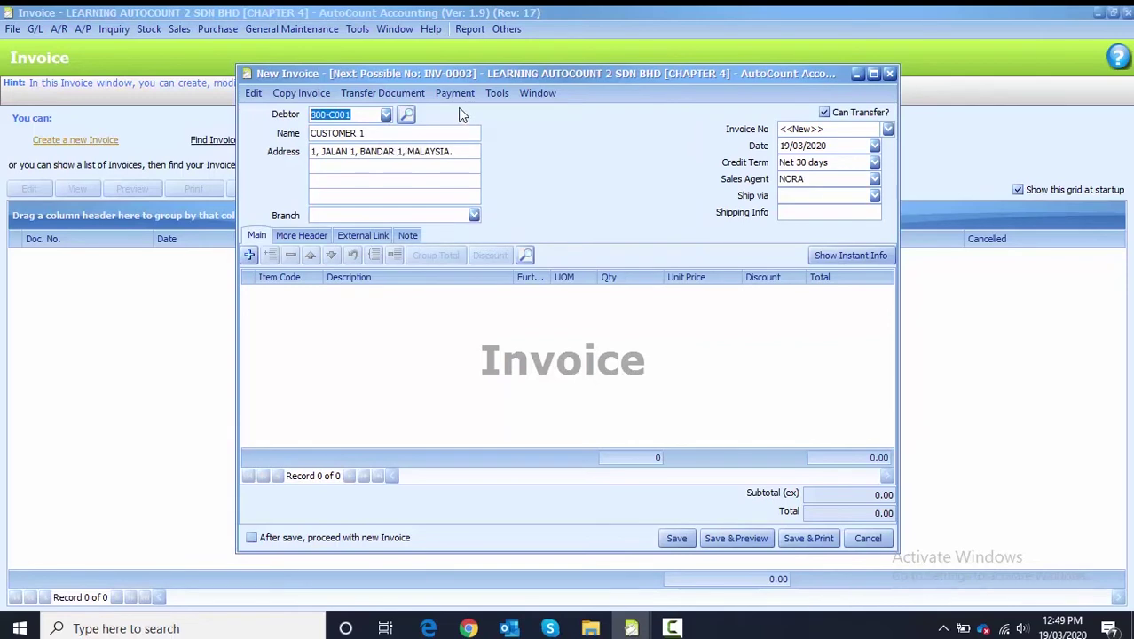
click(382, 94)
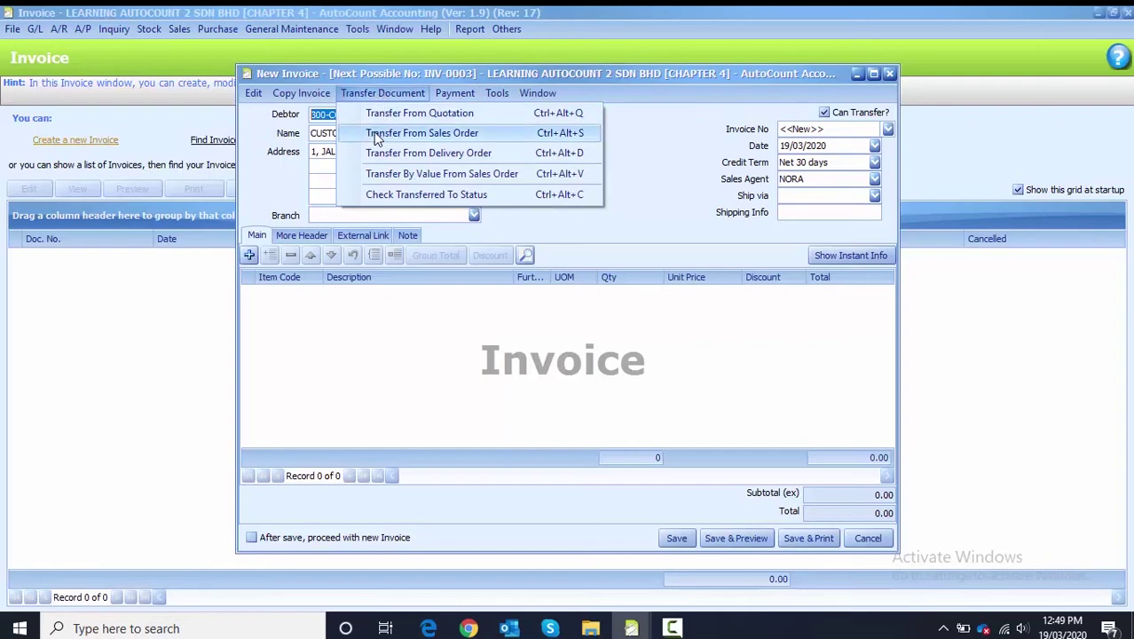
click(432, 157)
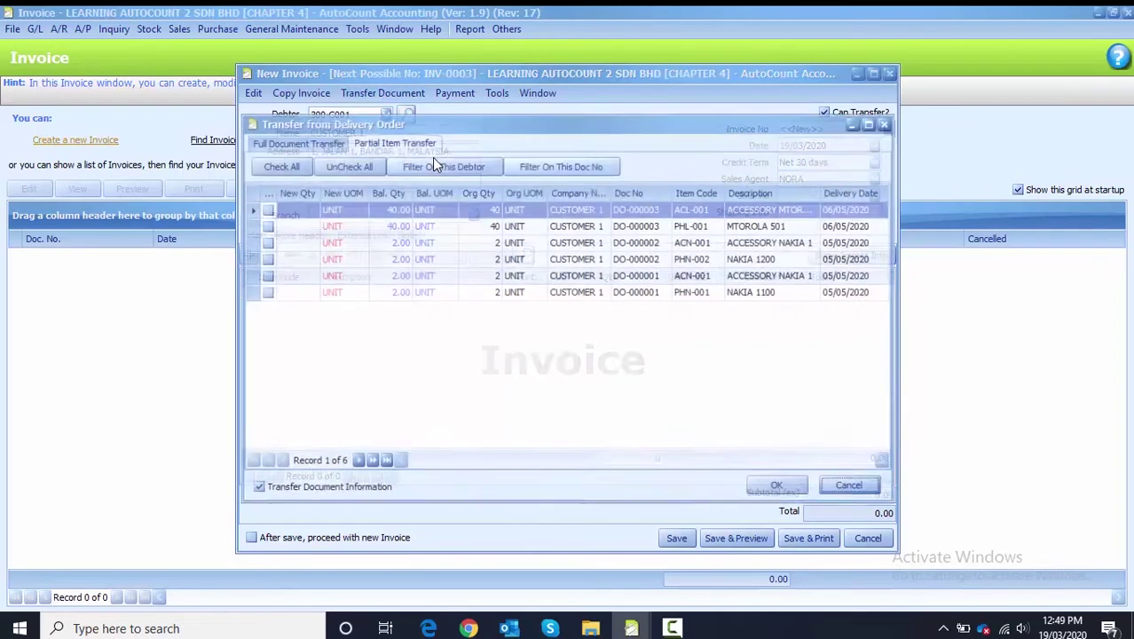
Transfer CUSTOMER 1's three delivery orders dated 08/05/2020, 09/05/2020 and 10/05/2020 into the invoice as full documents.
click(287, 144)
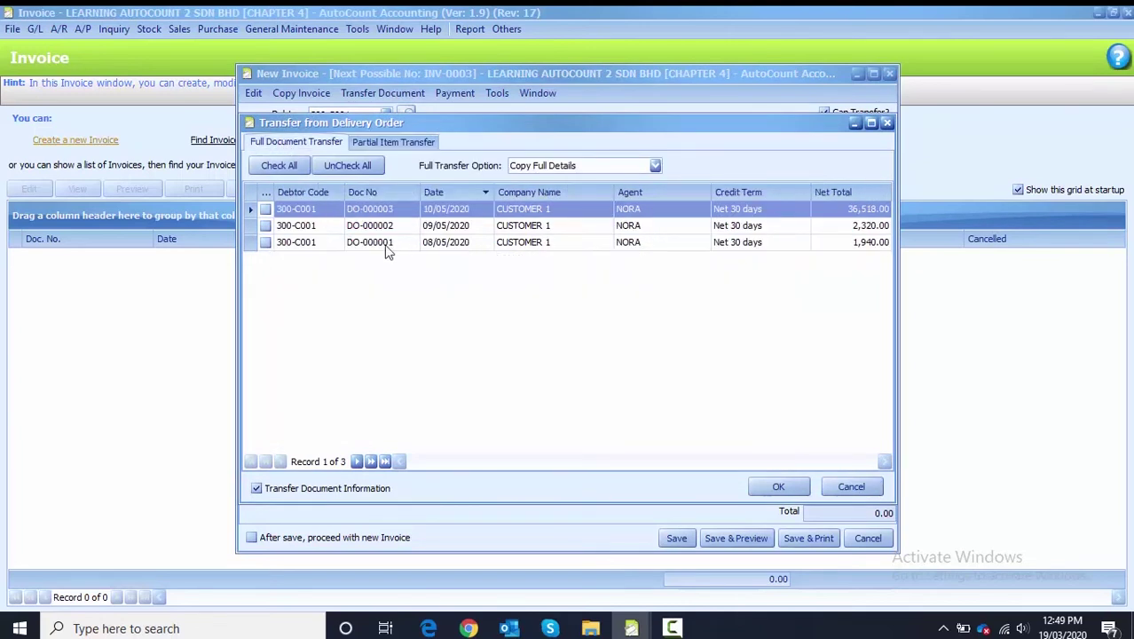
click(266, 242)
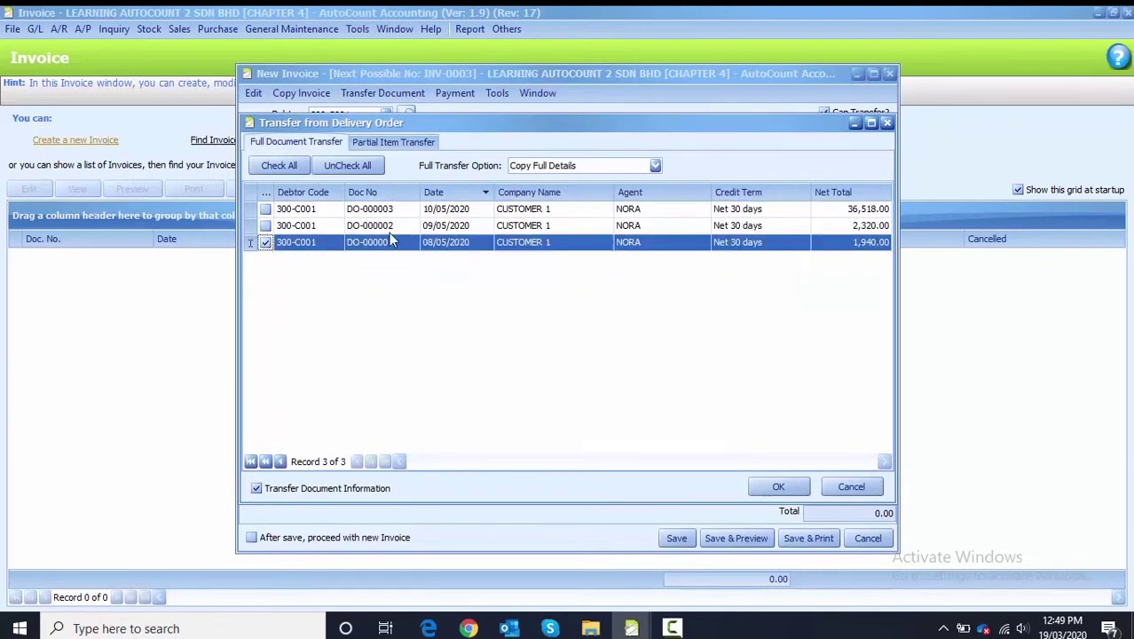
click(389, 229)
click(266, 225)
click(349, 211)
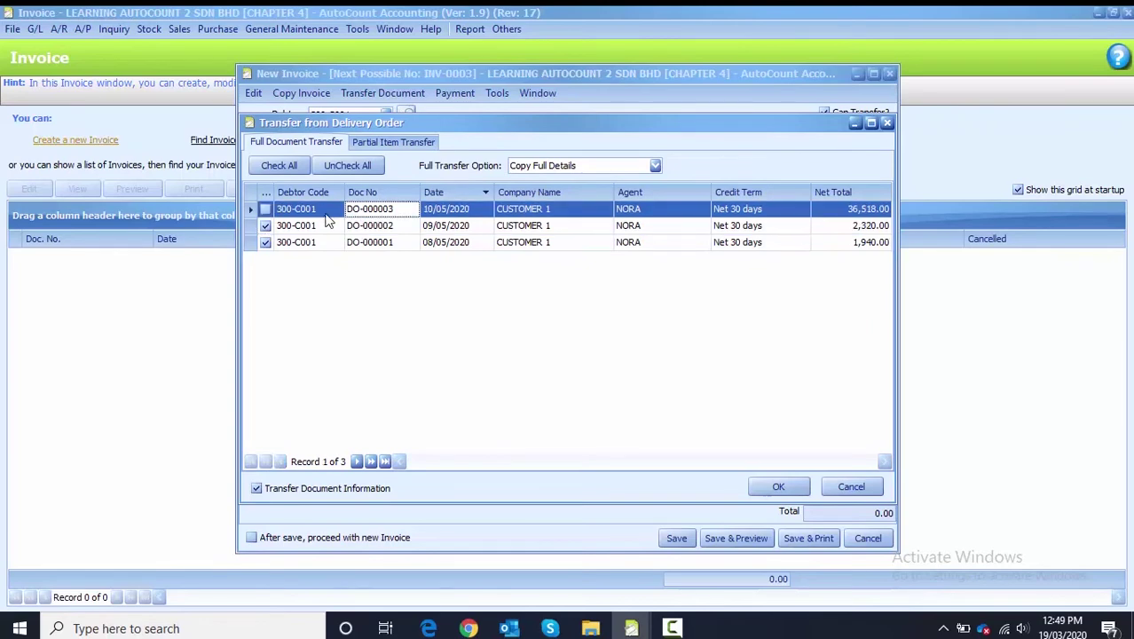
click(265, 210)
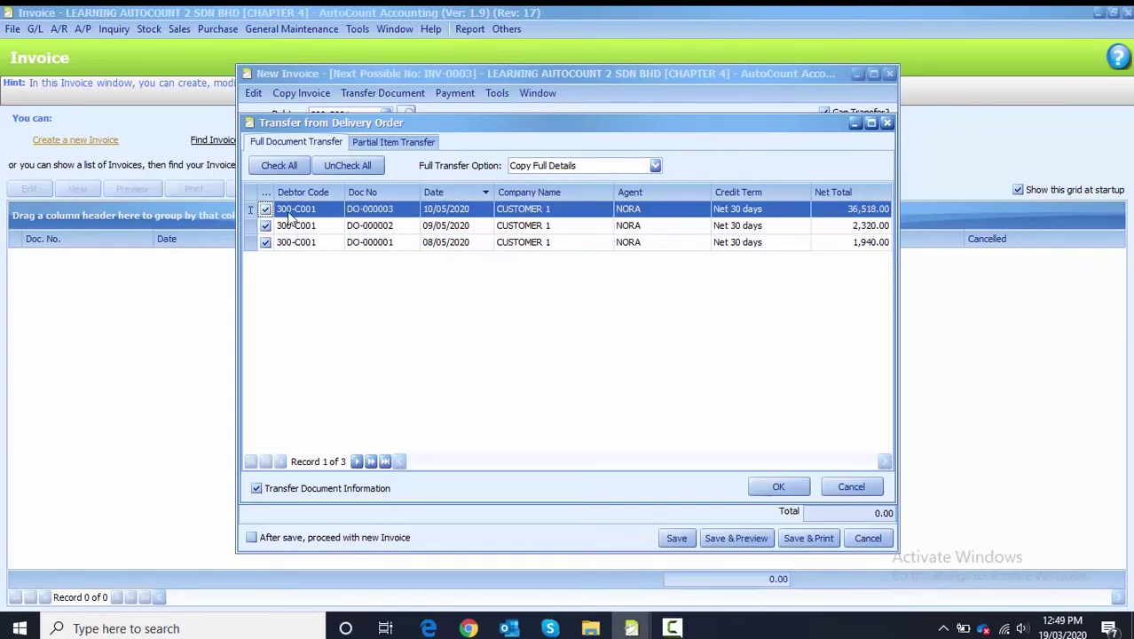
click(780, 486)
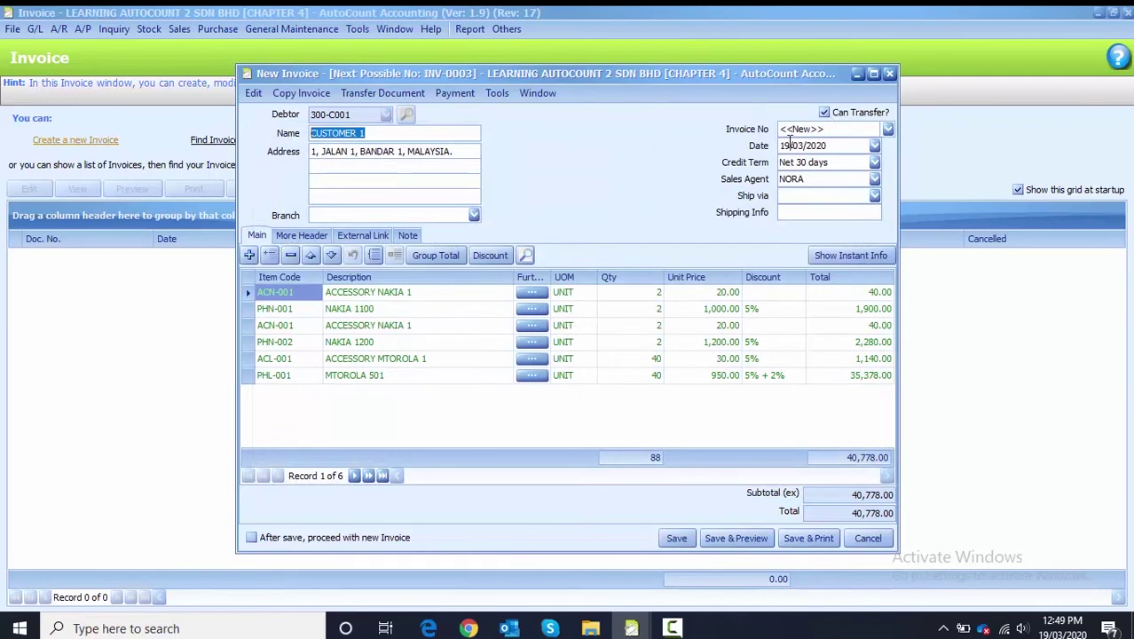
Set the invoice date to 10/05/2020 and save it with the option to proceed with a new invoice.
click(784, 145)
text(5)
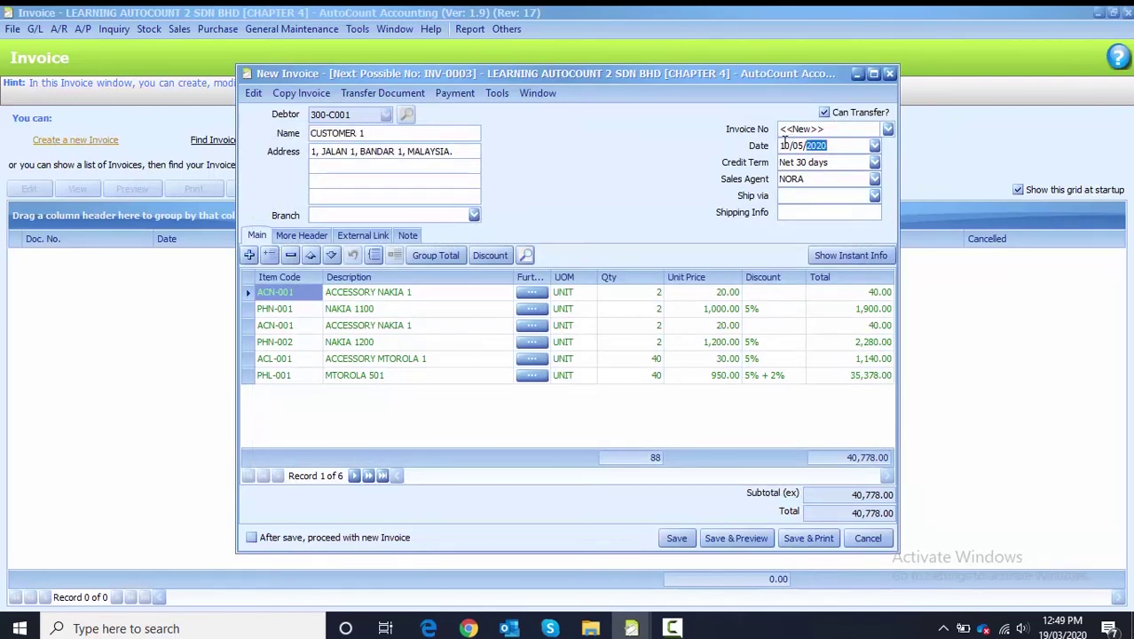
click(331, 538)
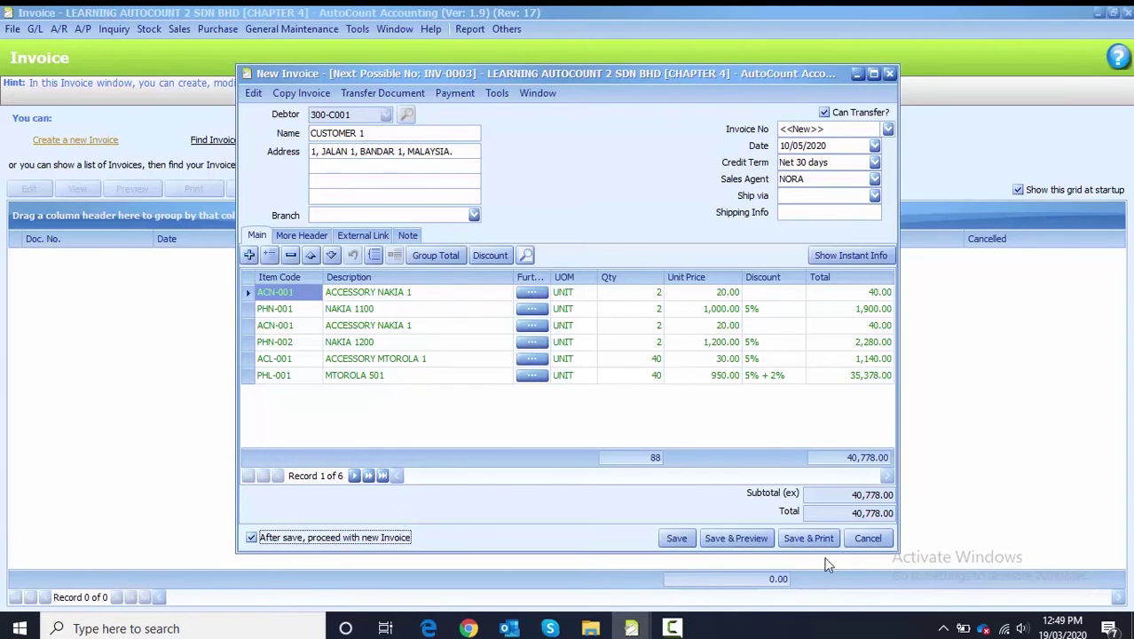
click(676, 538)
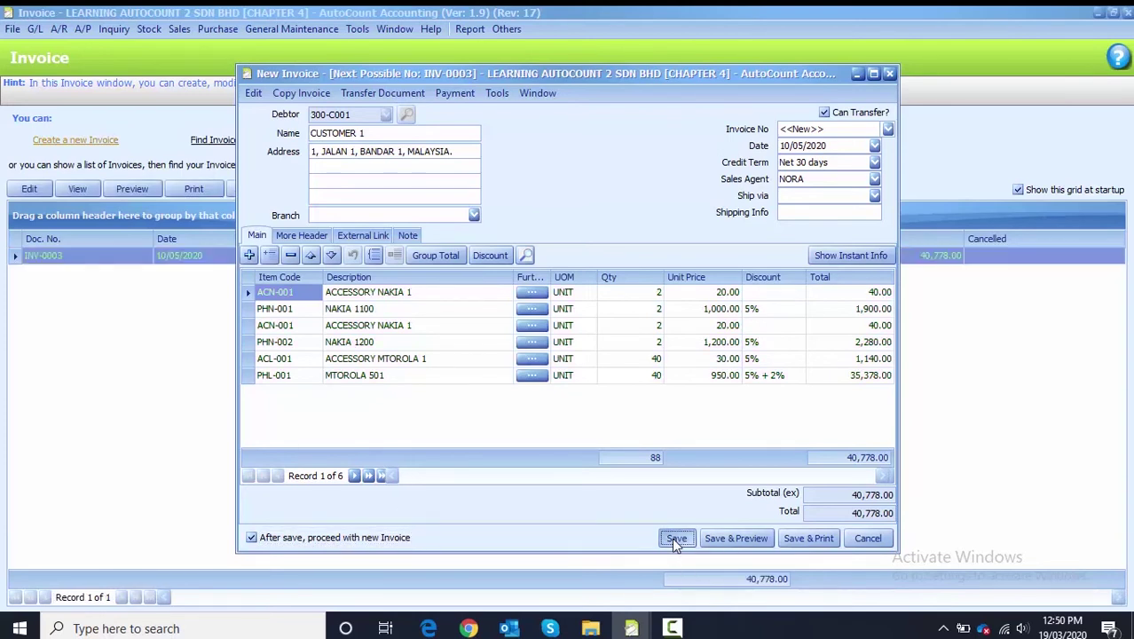
Set the new invoice's debtor to CUSTOMER 2 and transfer its delivery order dated 10/05/2020 in full.
click(386, 115)
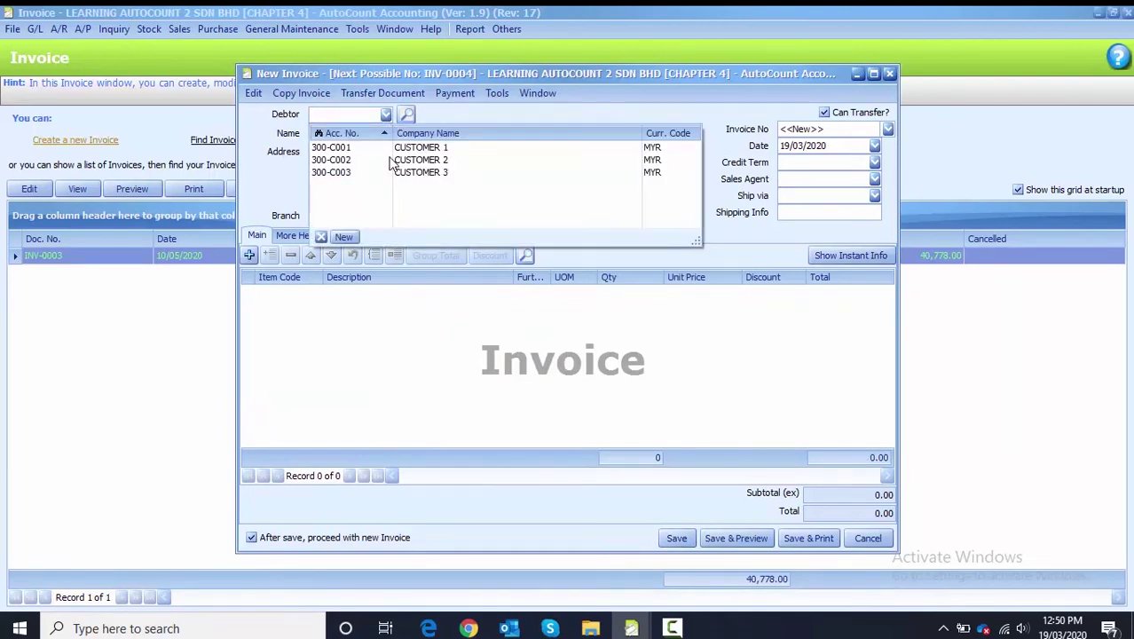
click(392, 161)
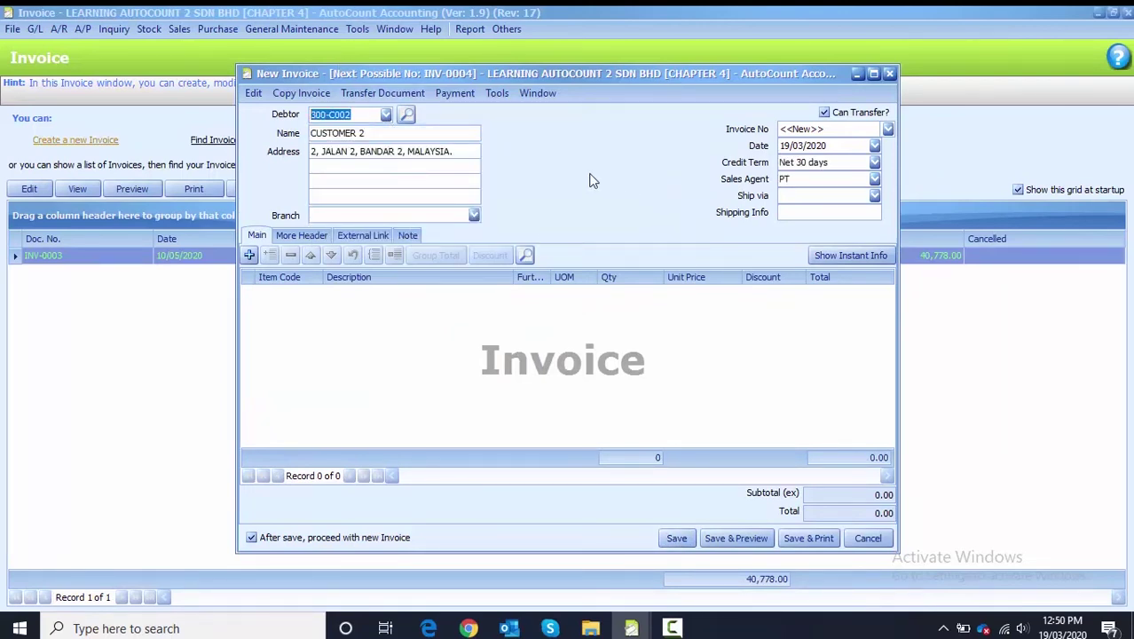
click(385, 96)
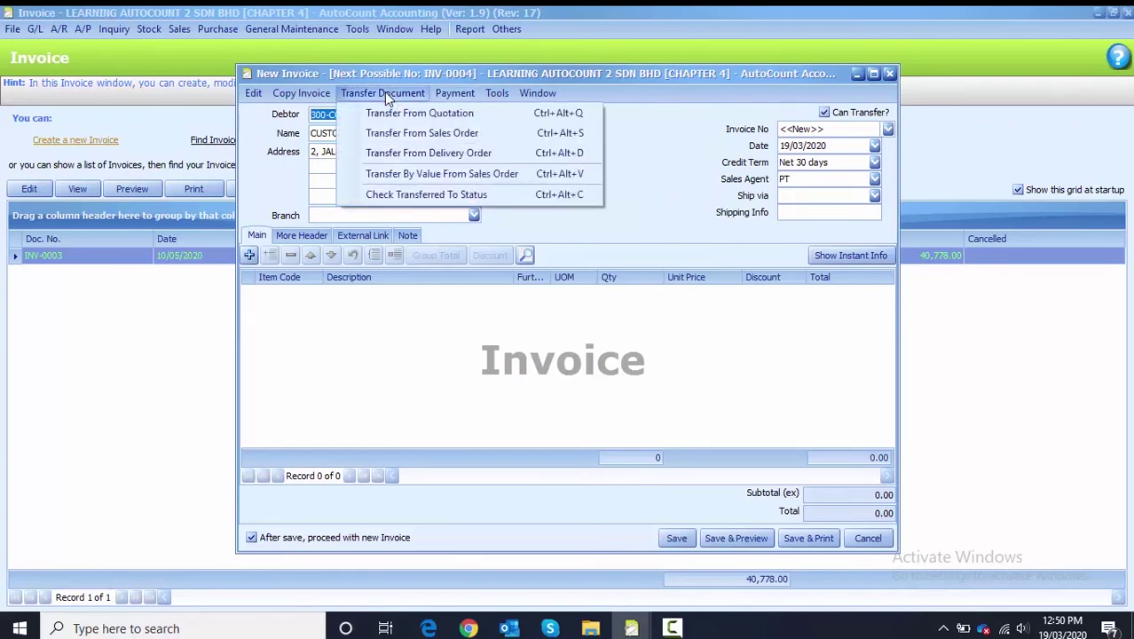
click(395, 153)
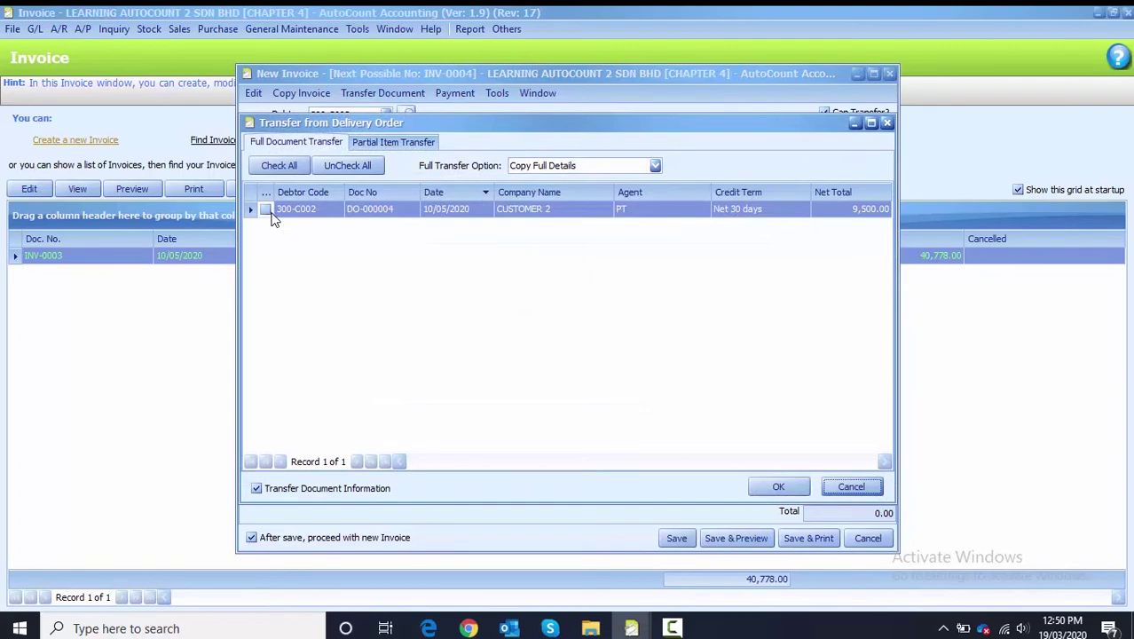
click(274, 215)
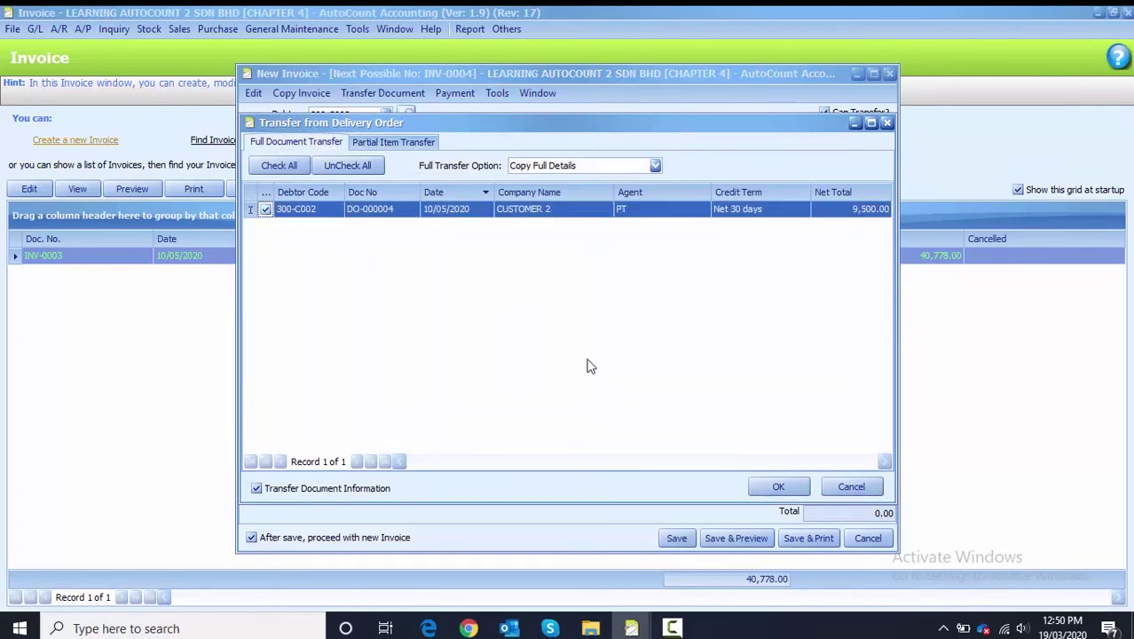
click(789, 491)
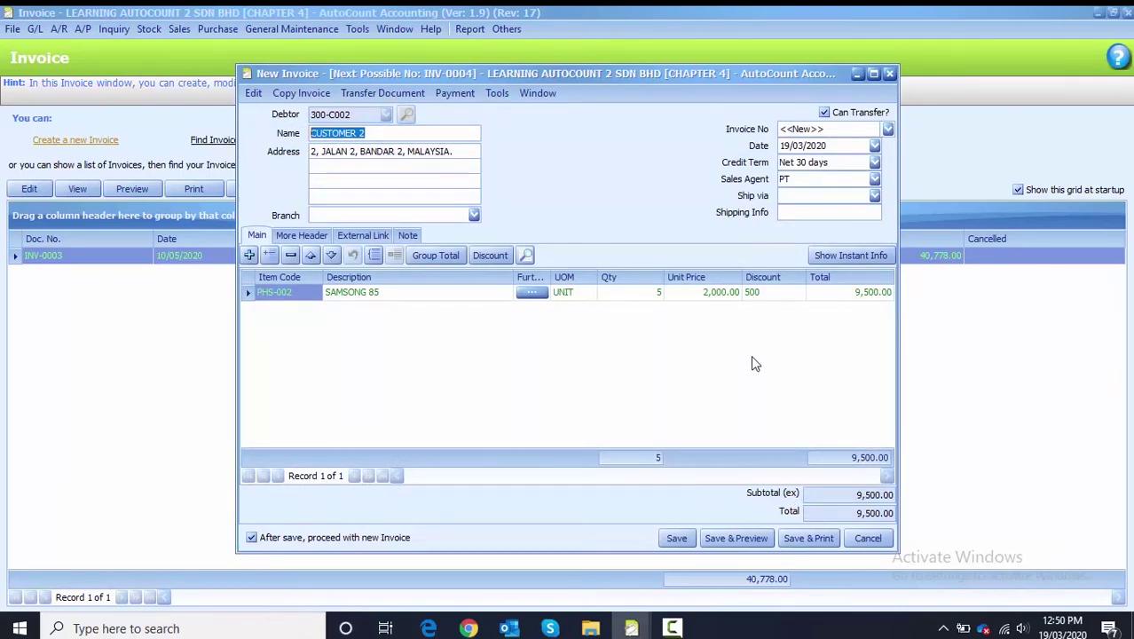
Set CUSTOMER 2's invoice date to 10/05/2020, turn off proceeding with a new invoice and save it.
click(785, 147)
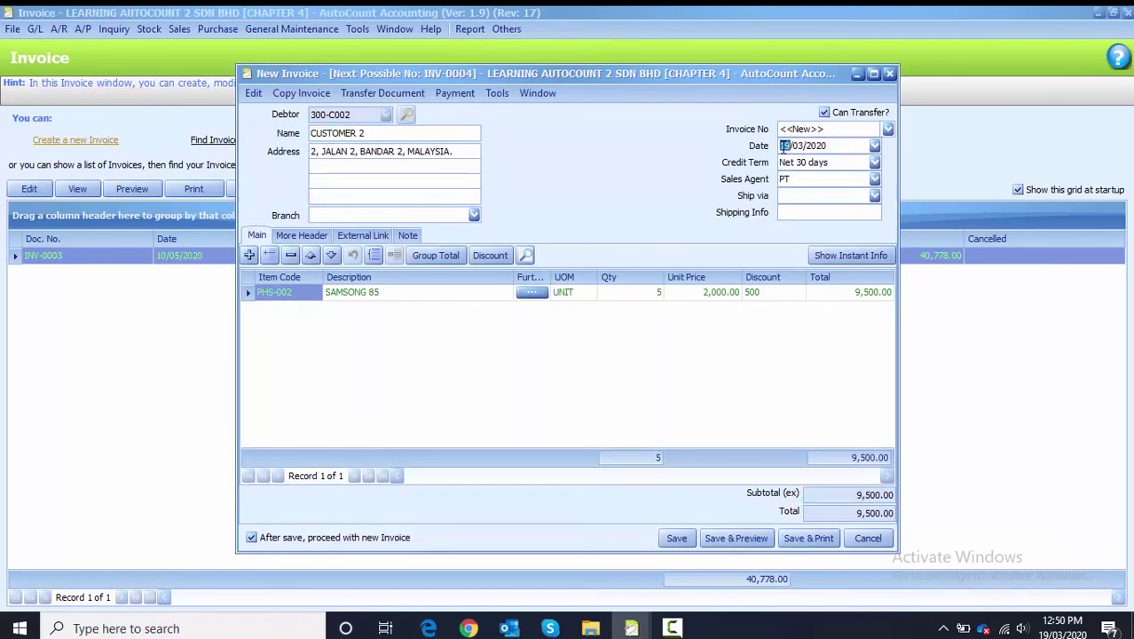
text(0105)
click(784, 148)
text(10)
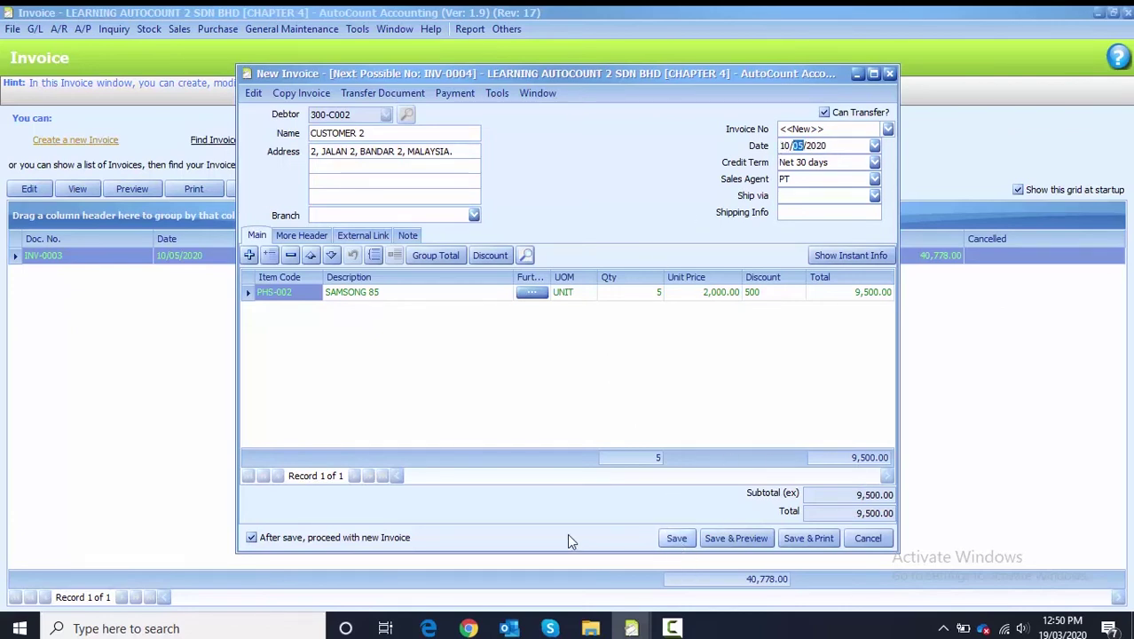
click(272, 544)
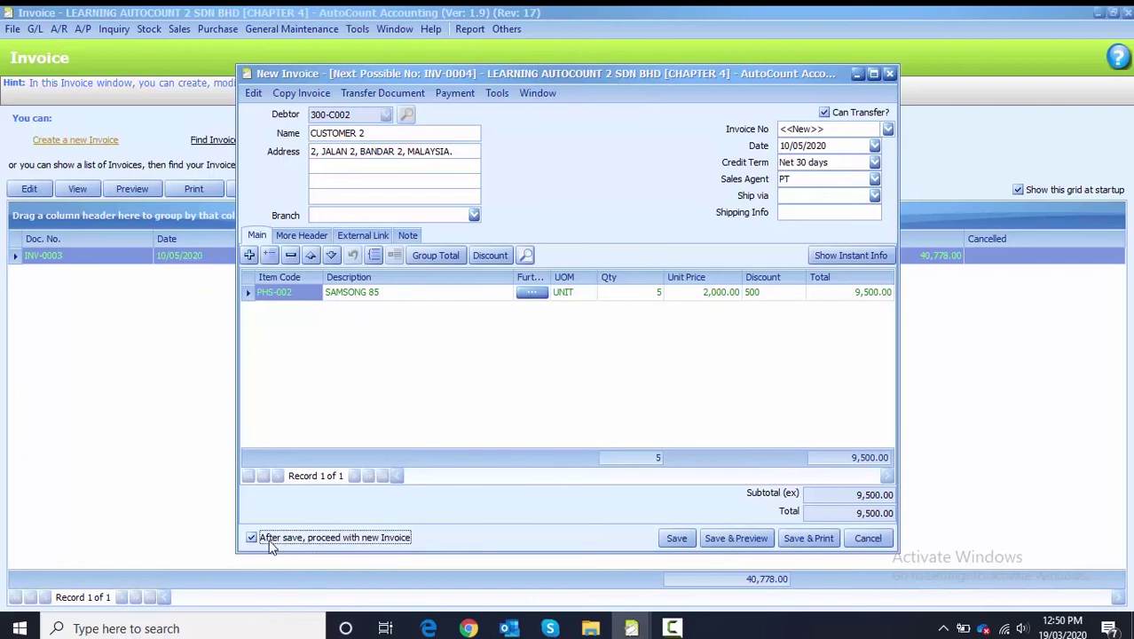
click(676, 539)
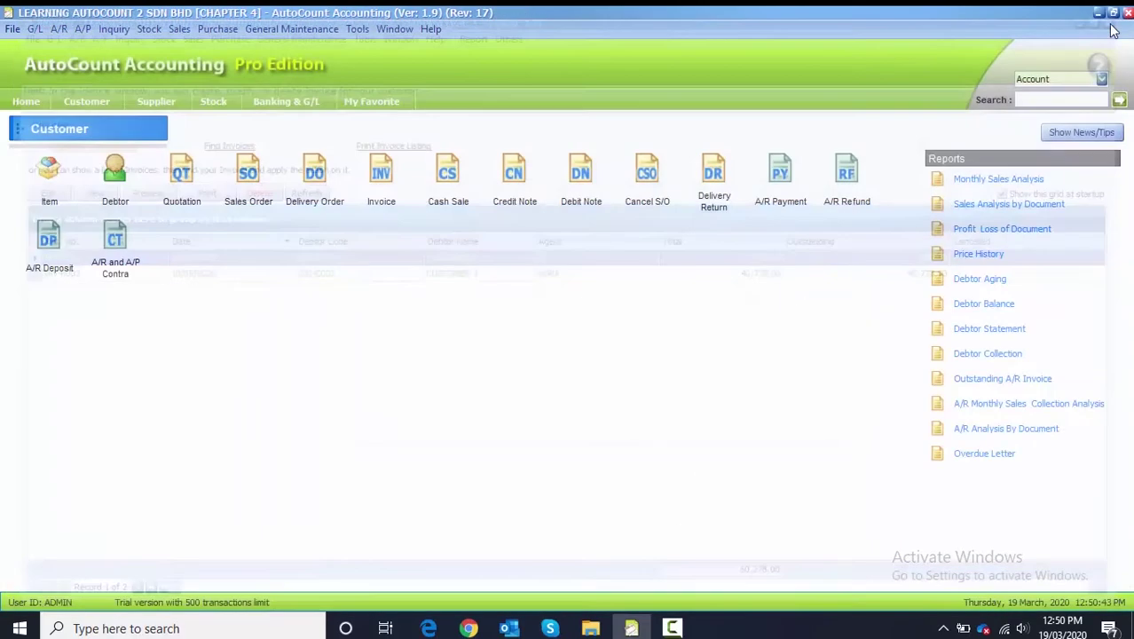
Close the invoice list and create a new sales credit note.
click(1127, 13)
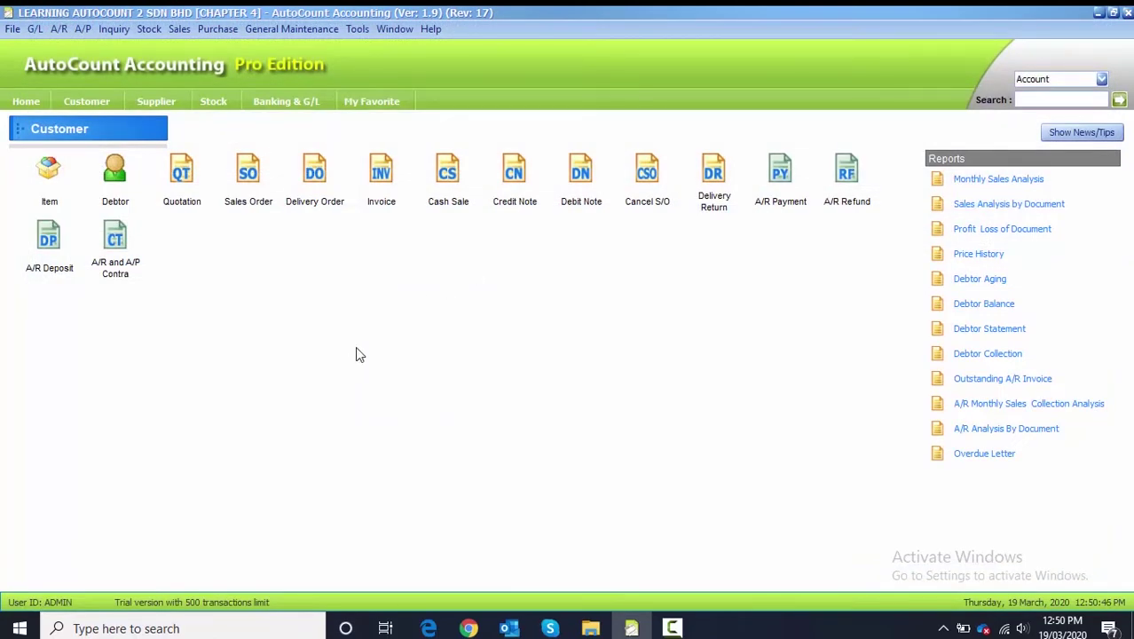
click(182, 29)
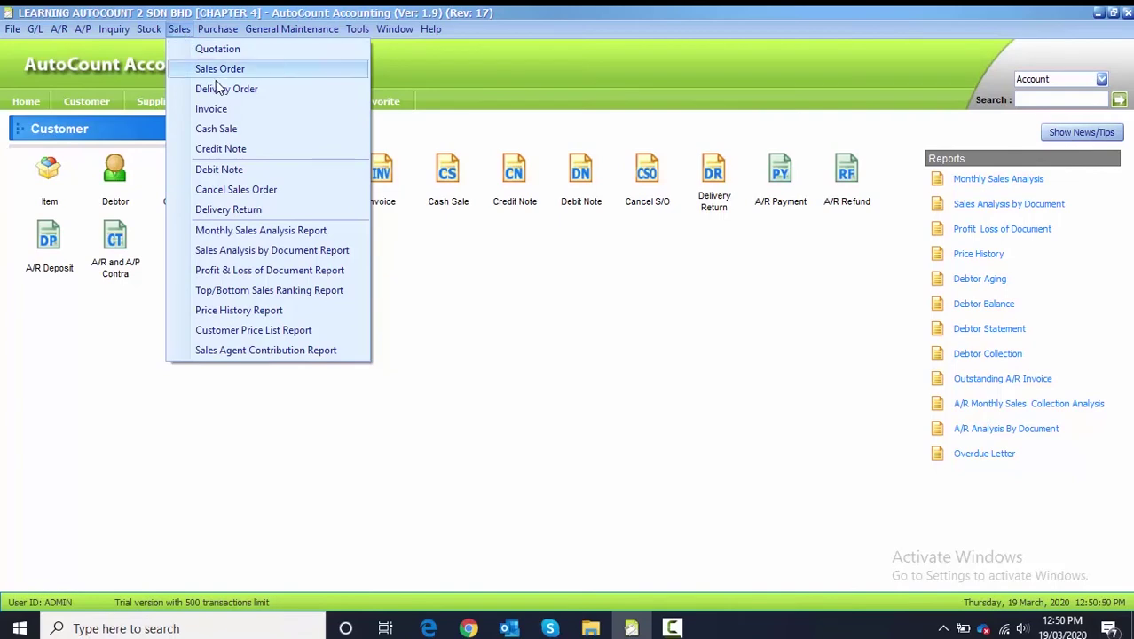
click(237, 150)
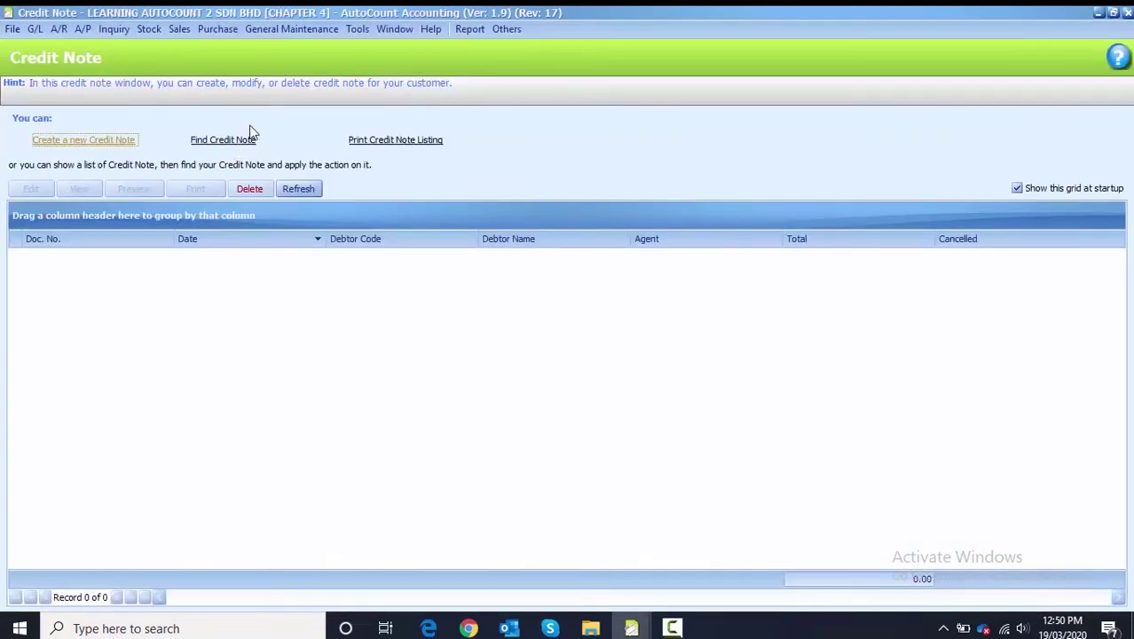
click(77, 140)
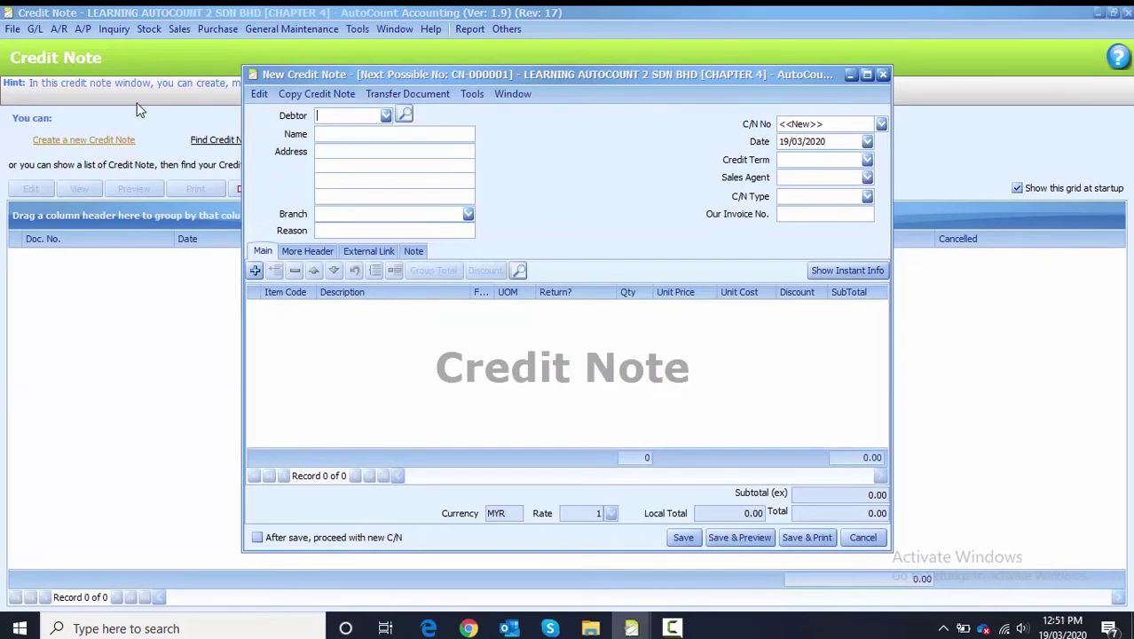
Set the credit note's debtor to CUSTOMER 1 and open the partial item transfer from its invoice.
click(386, 116)
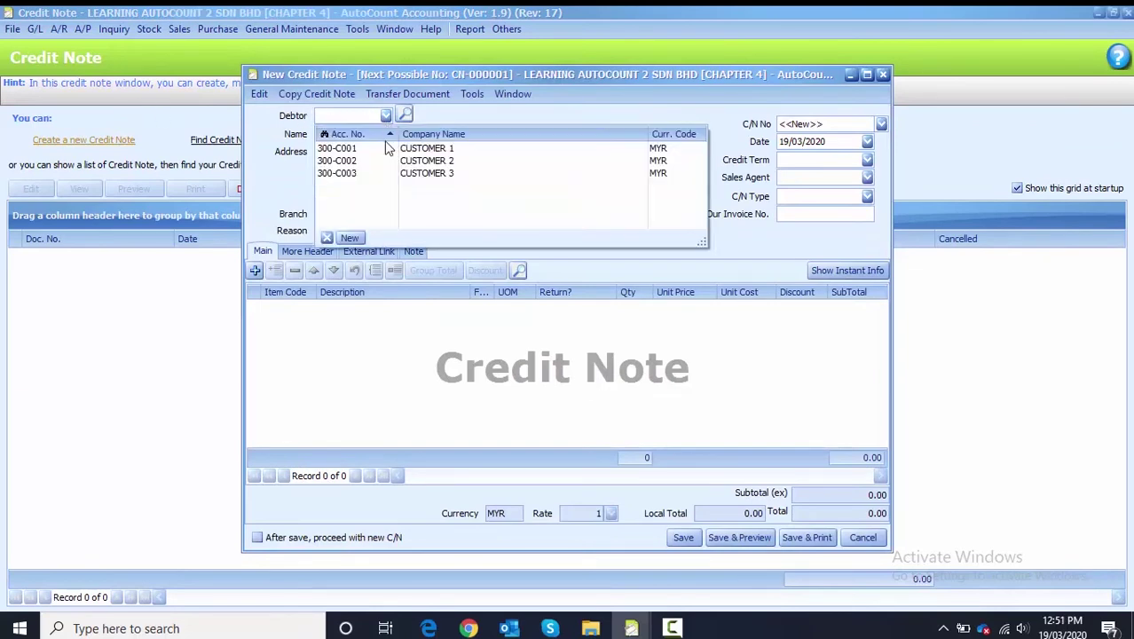
click(378, 148)
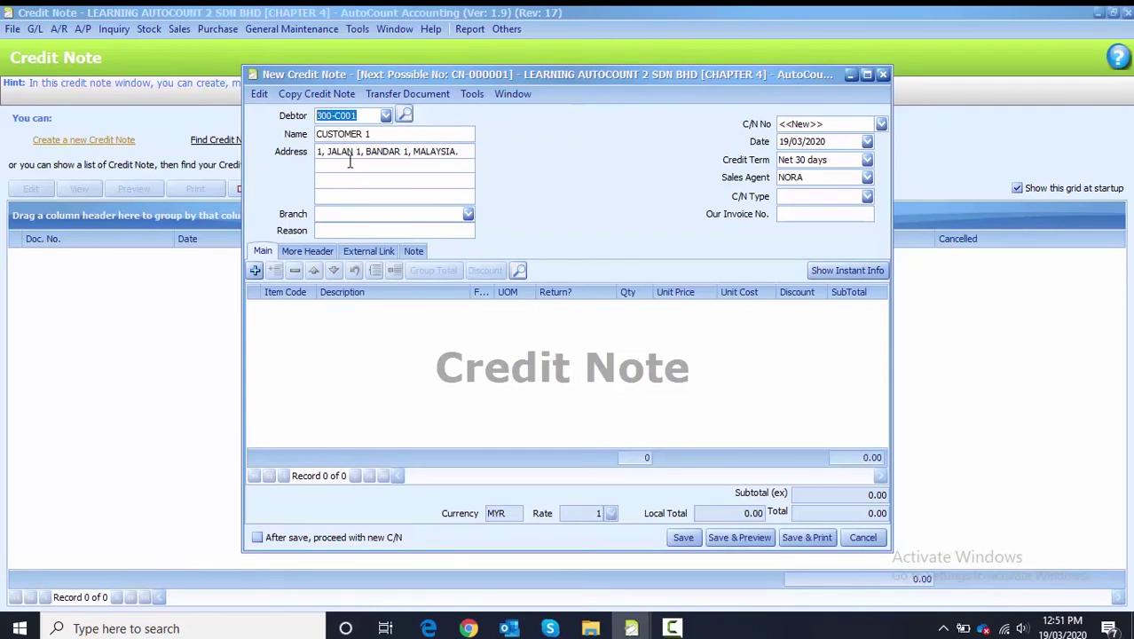
click(395, 100)
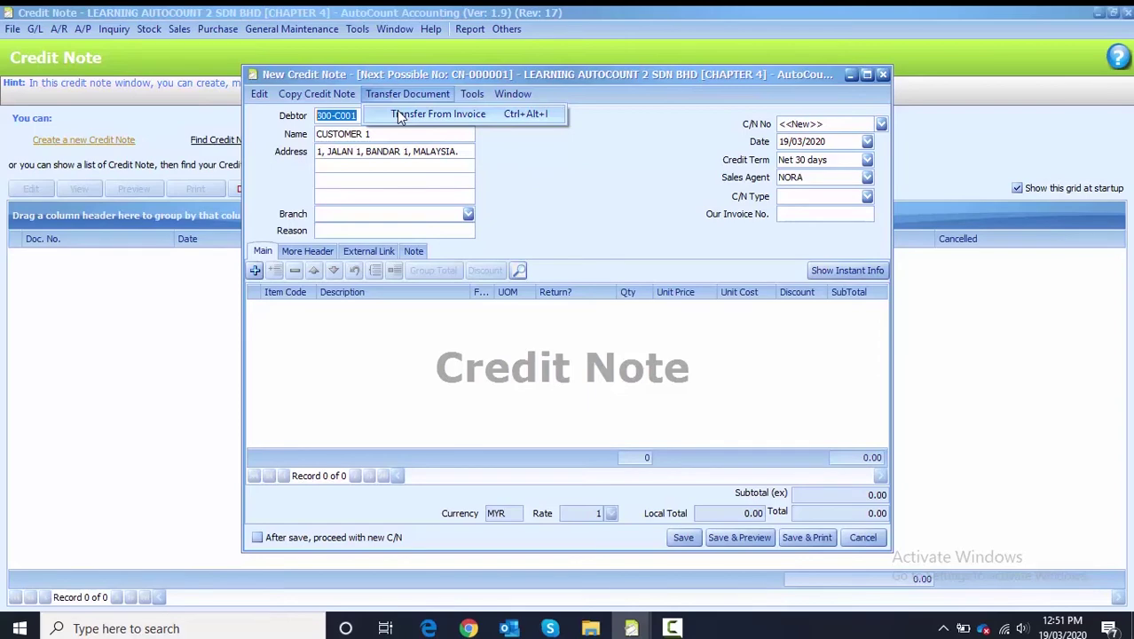
click(438, 114)
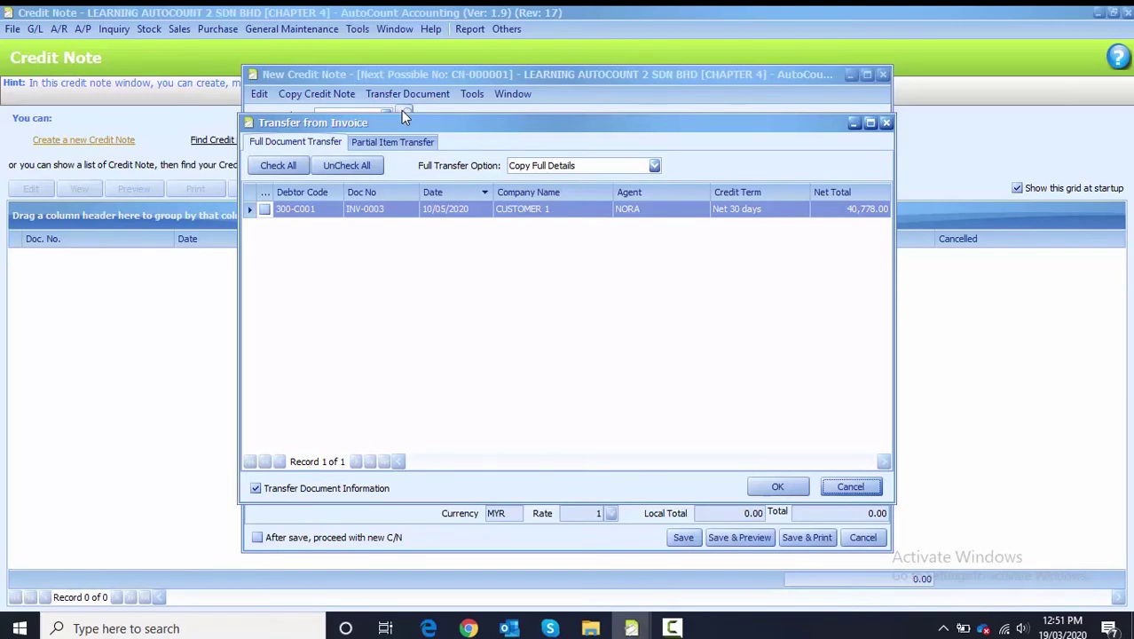
click(393, 145)
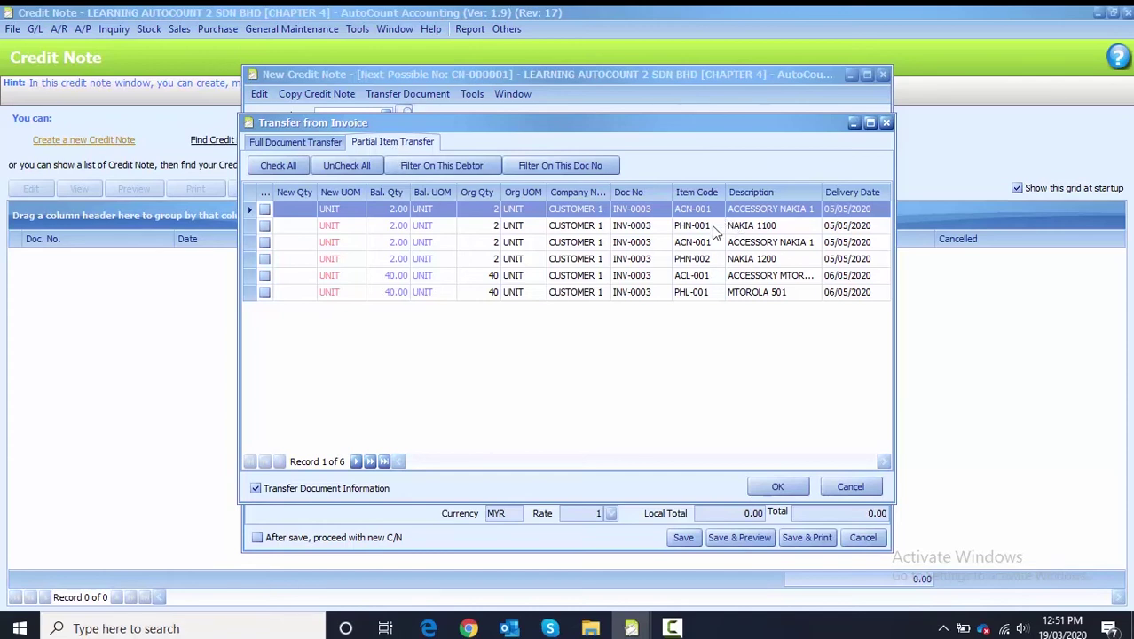
Transfer 2 units each of items ACL-001 and PHL-001 from the invoice into the credit note.
click(693, 279)
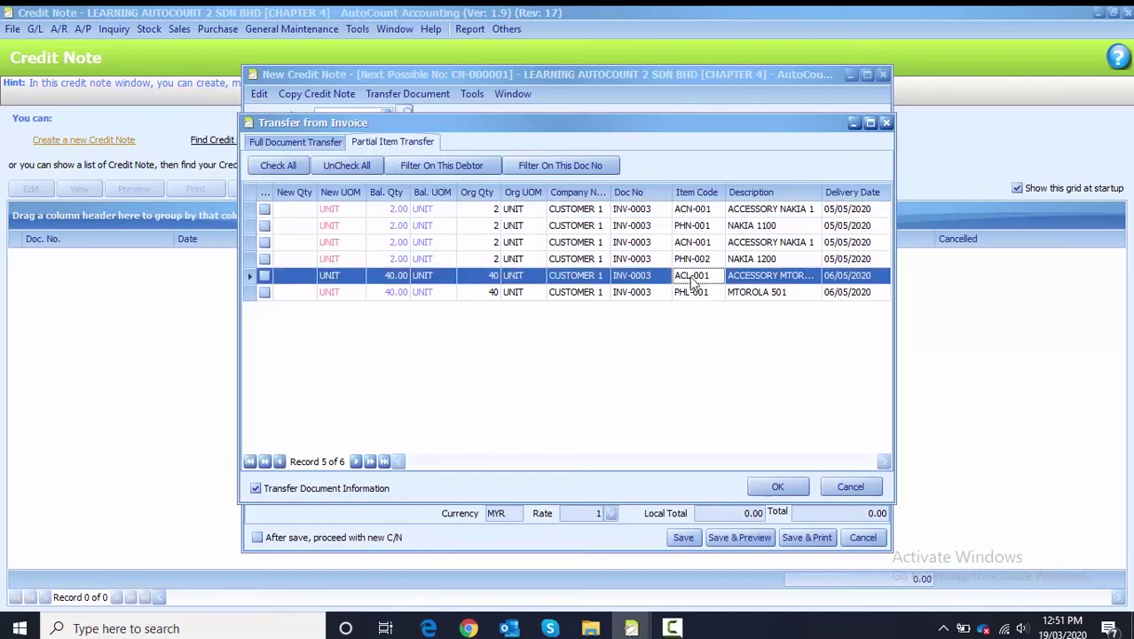
click(296, 278)
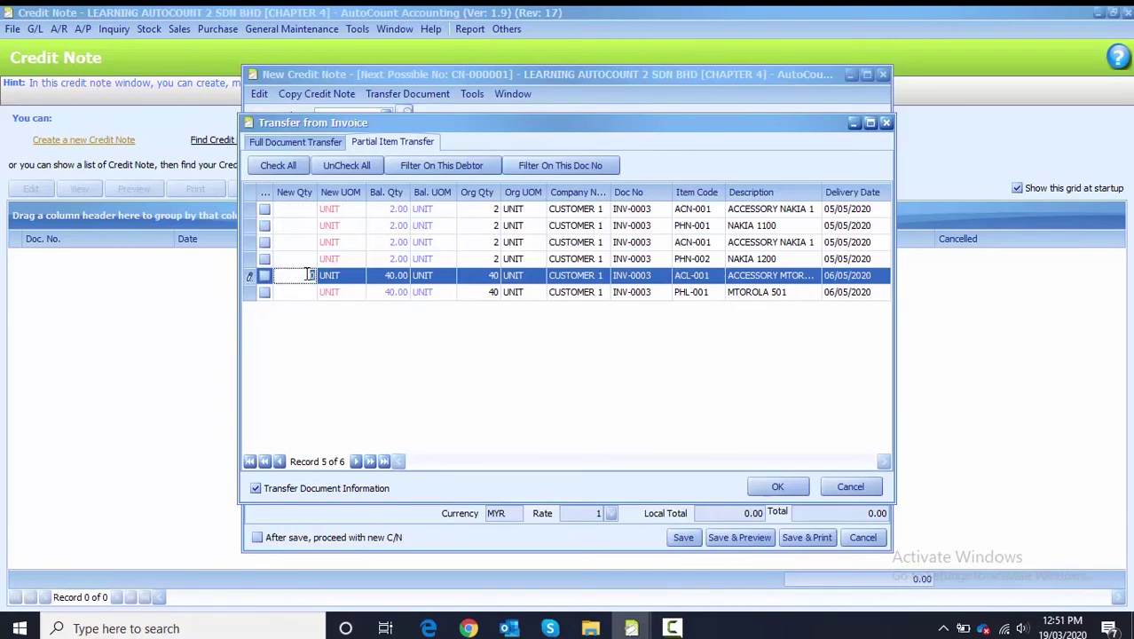
text(2)
click(263, 278)
click(715, 296)
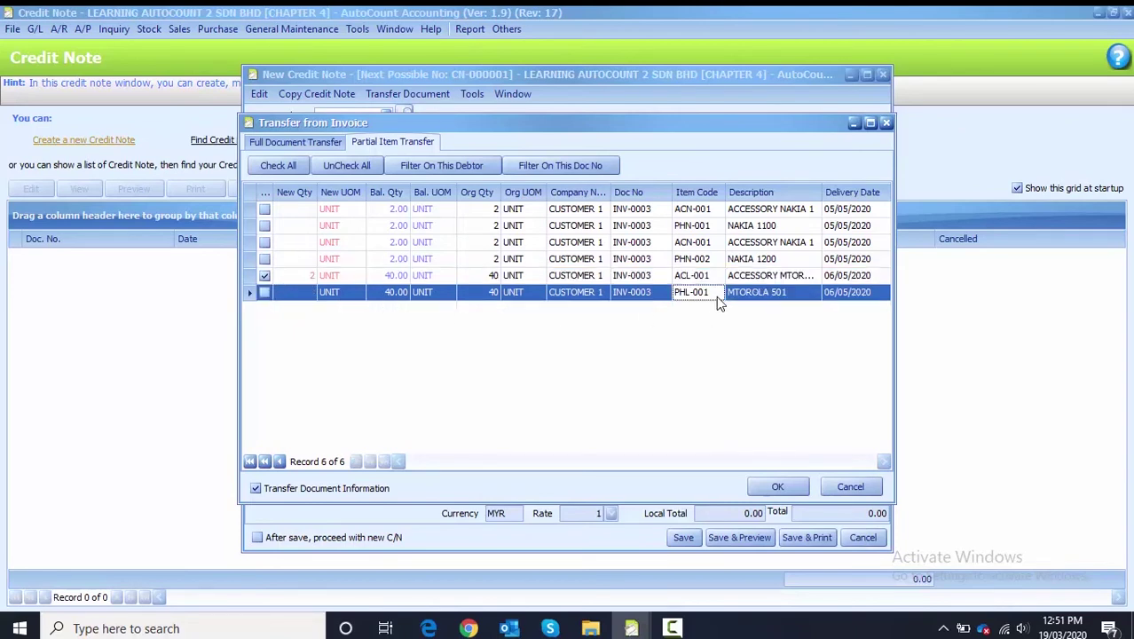
click(302, 293)
text(2)
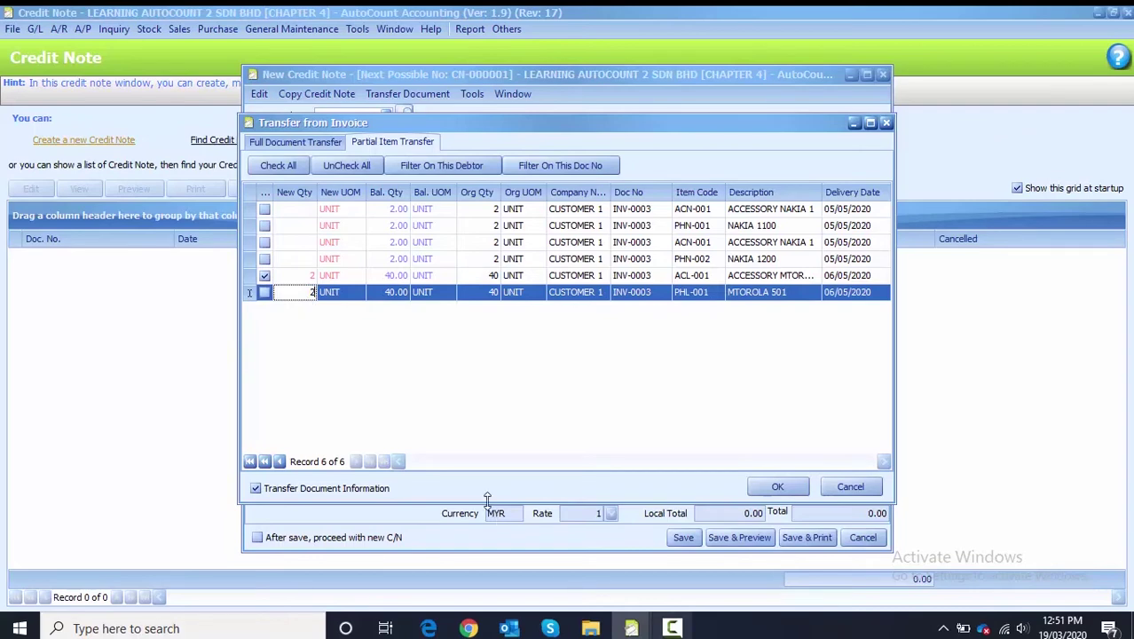
click(264, 293)
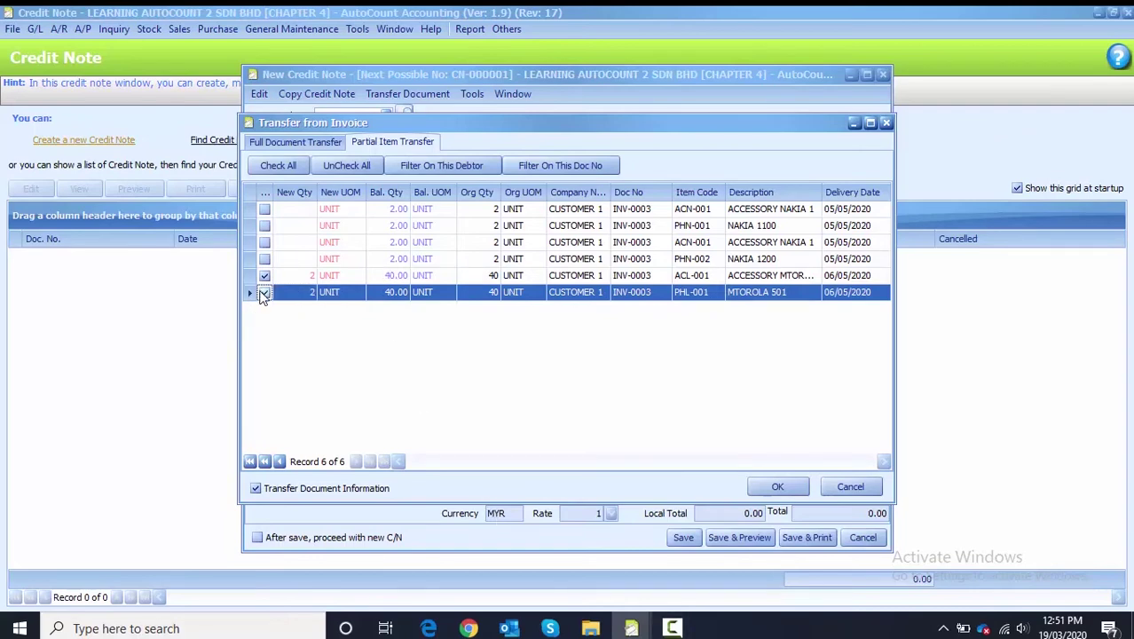
click(761, 489)
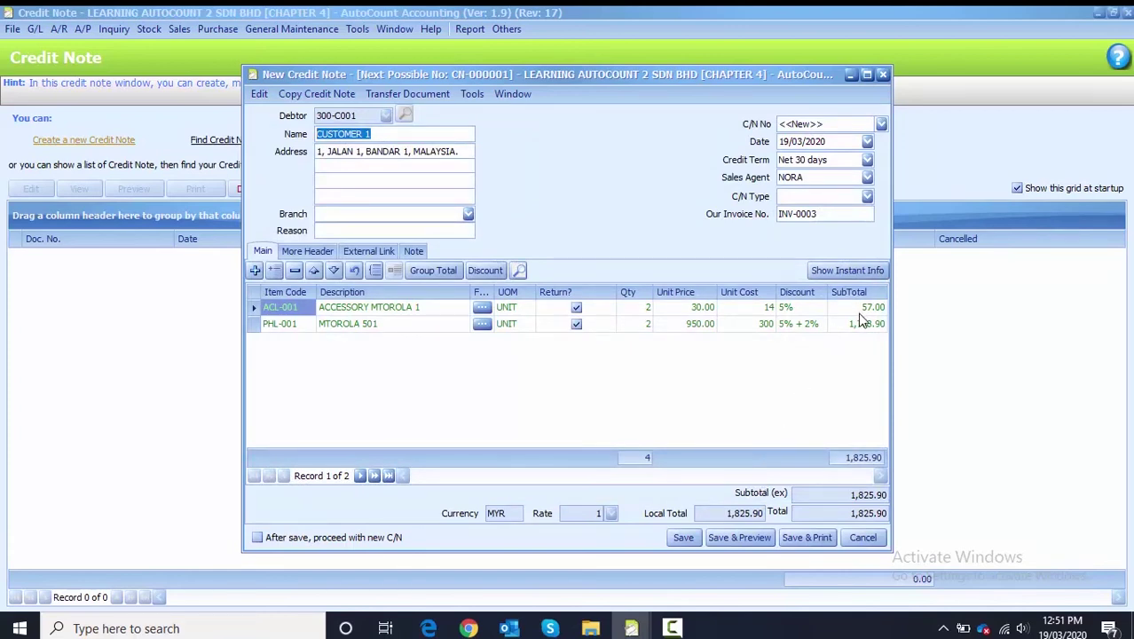
Set the credit note date to 15/05/2020 and save it.
click(785, 141)
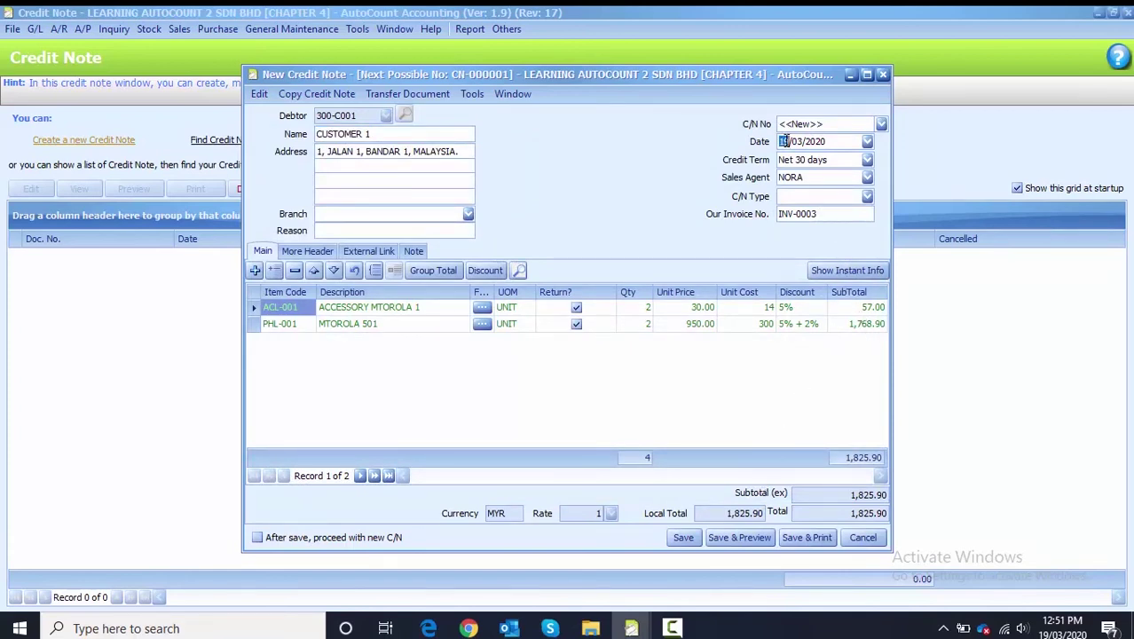
text(1505)
click(683, 539)
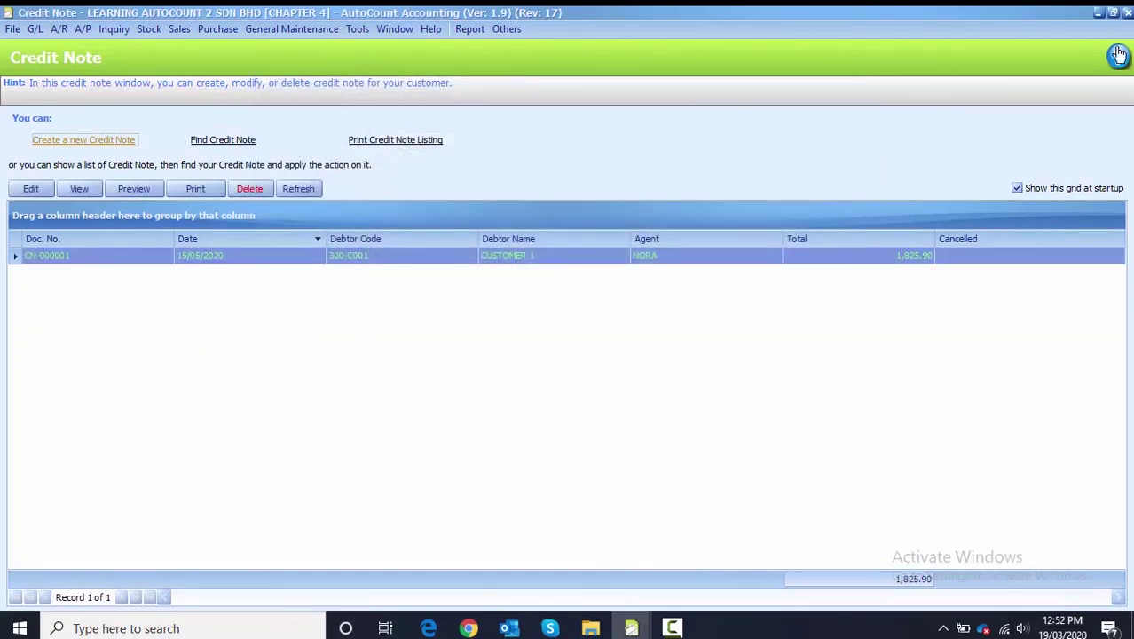
Close the credit note list and create a new sales debit note.
click(1126, 12)
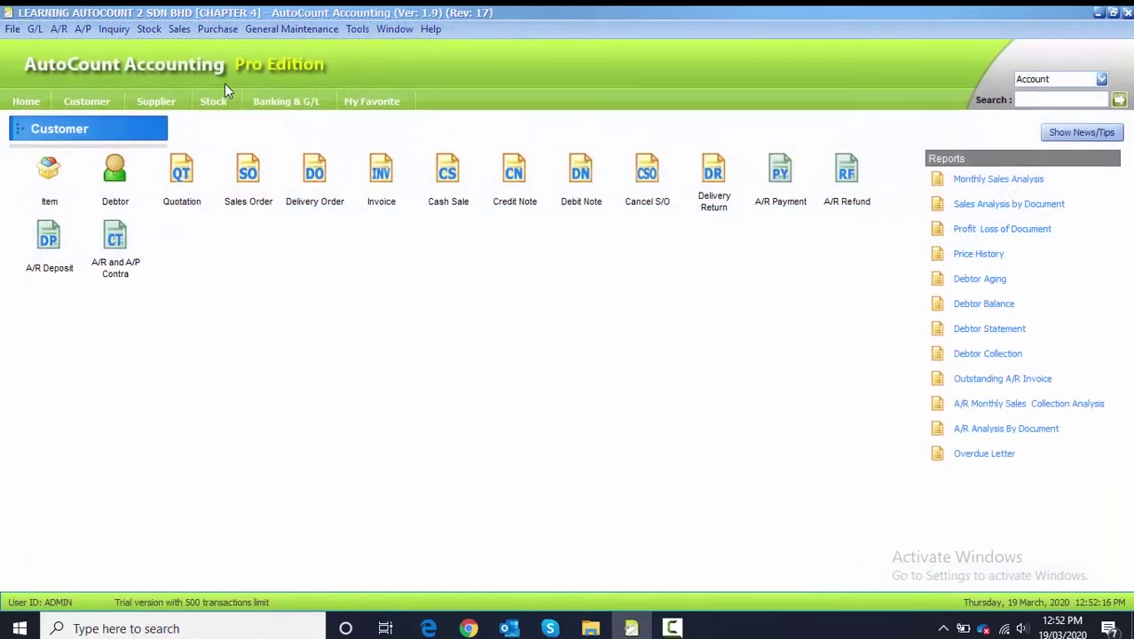
click(180, 33)
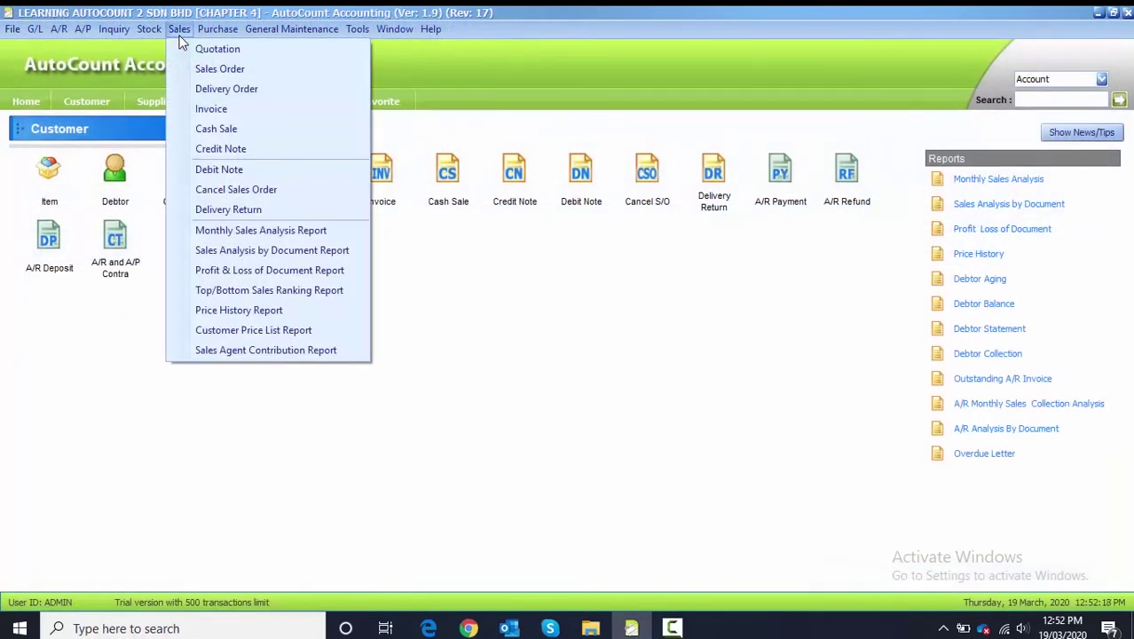
click(216, 167)
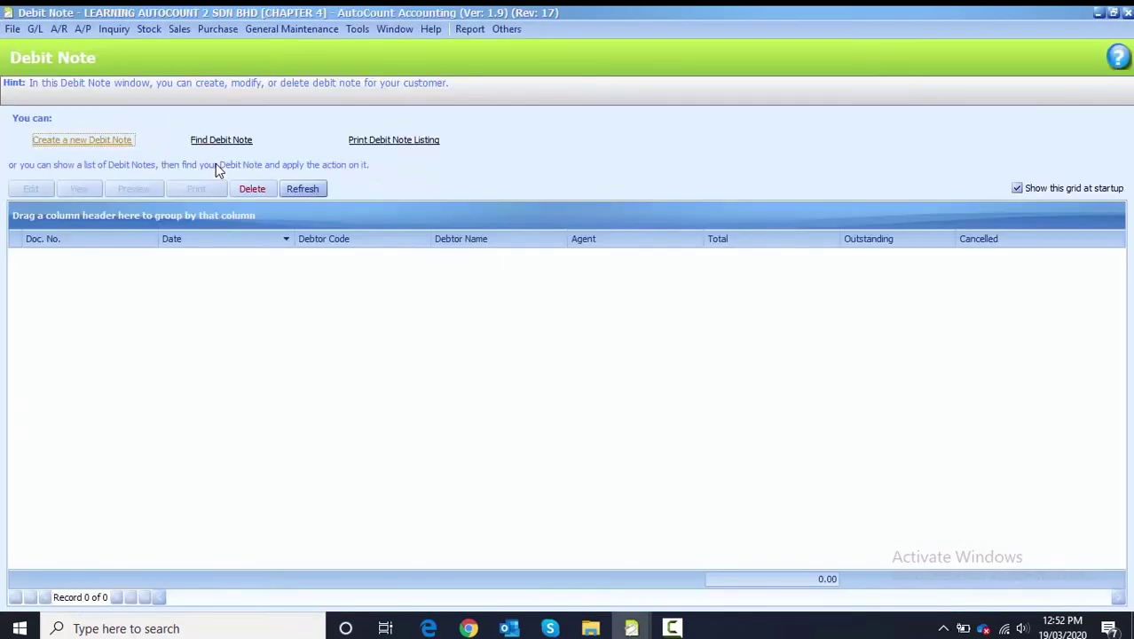
click(67, 147)
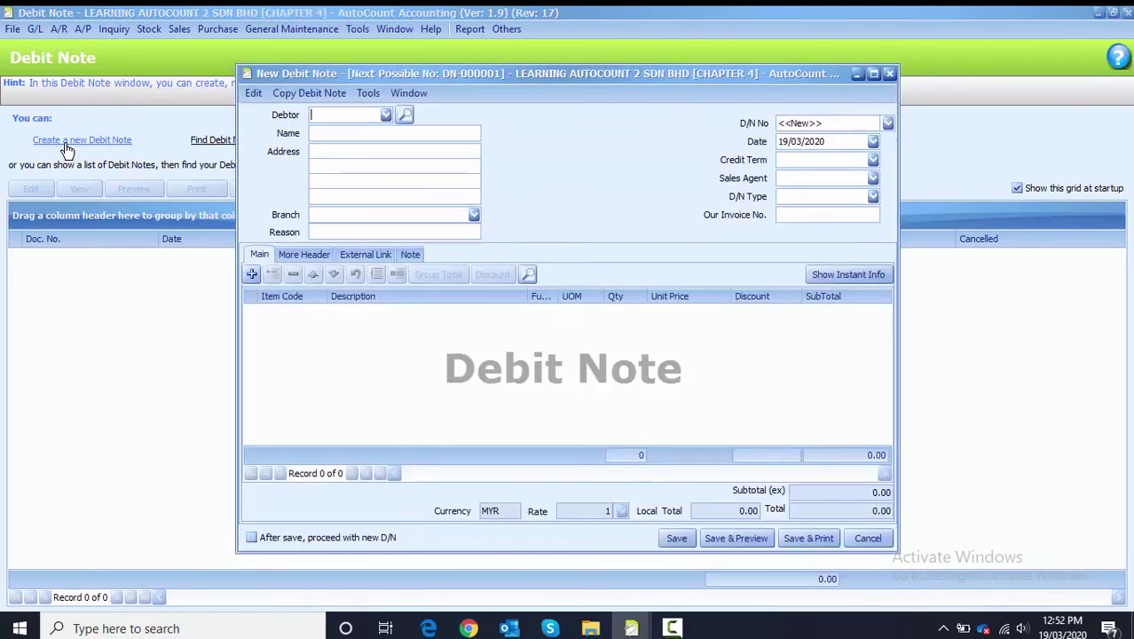
Set the debit note's debtor to CUSTOMER 2, its date to 15/05/2020 and its invoice reference to INV-004.
click(385, 115)
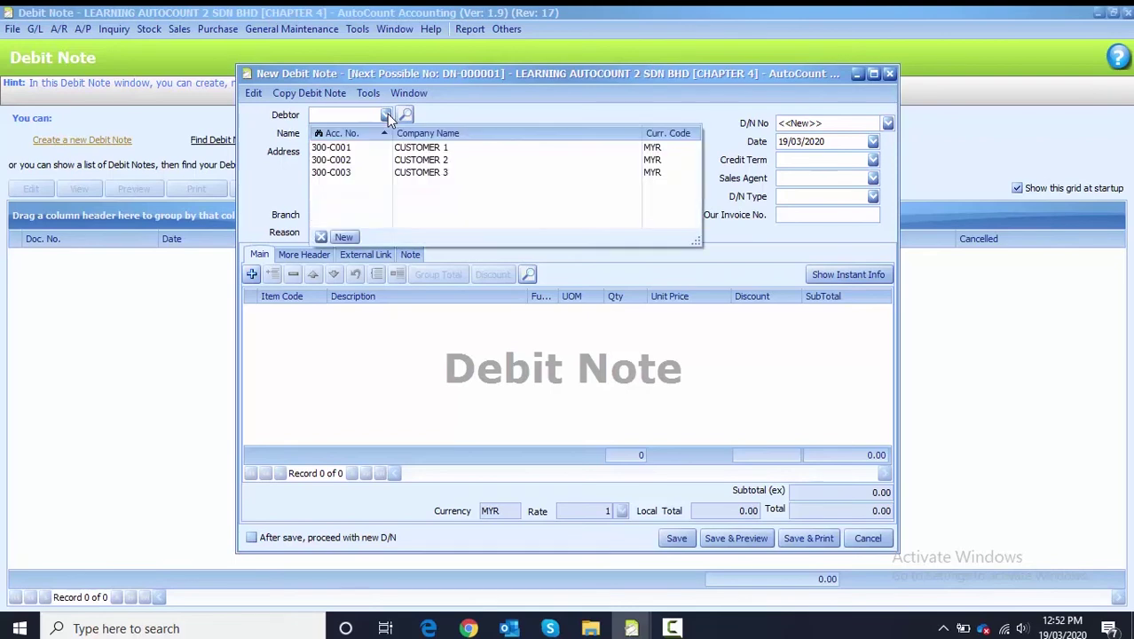
click(376, 161)
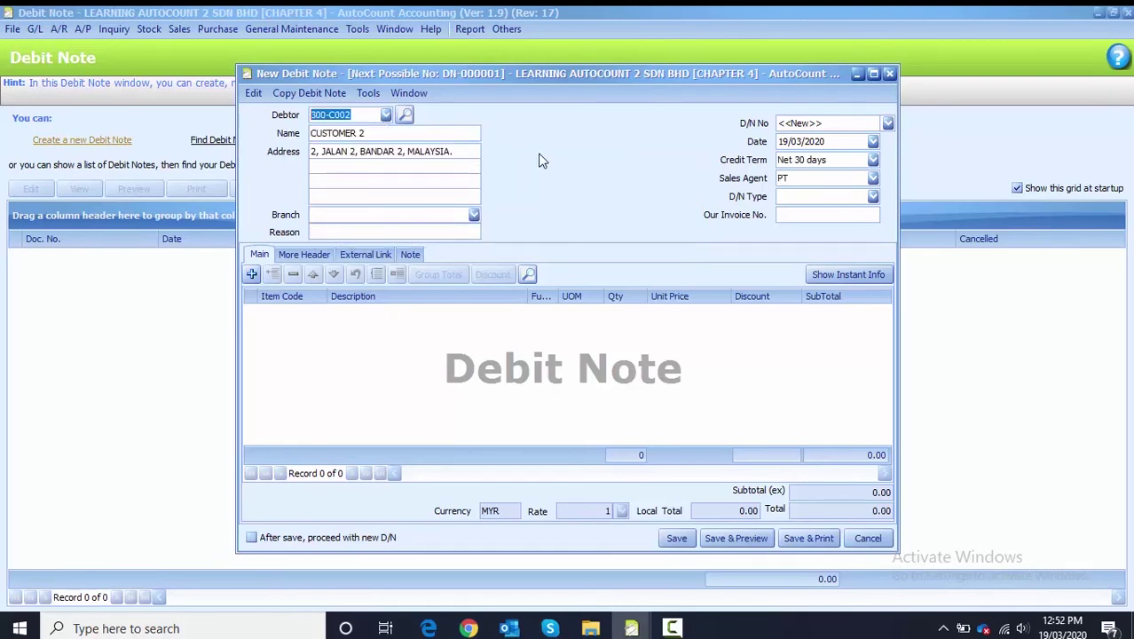
click(781, 142)
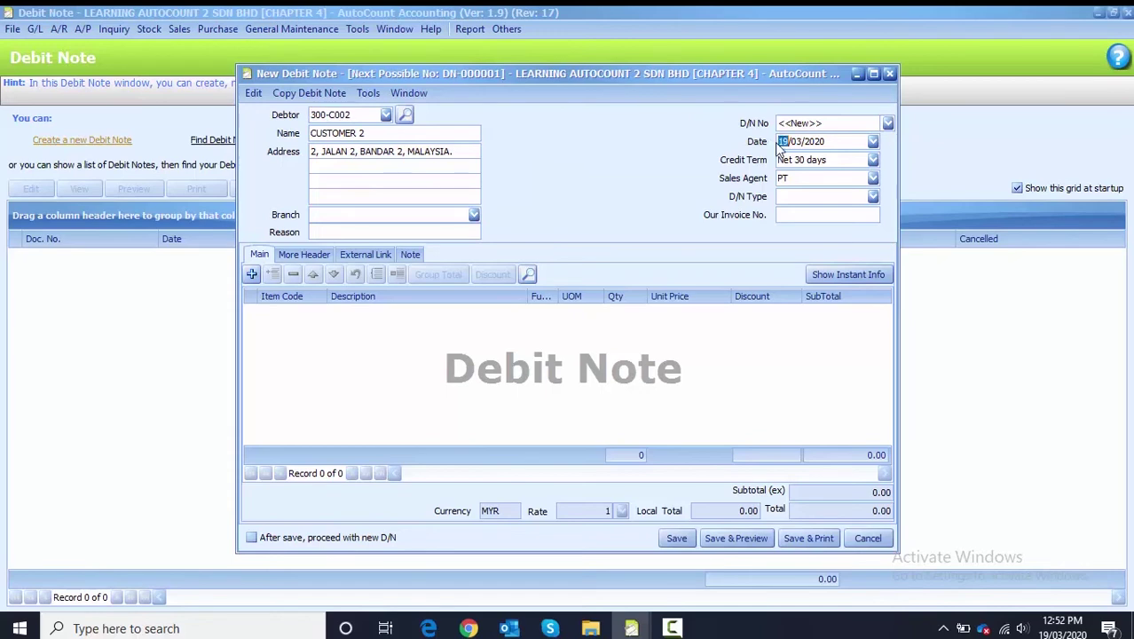
text(1505)
click(779, 214)
text(INV-004)
Add 2 units of the REPAIR & SERVICE item RS-001 to the debit note and save it.
click(253, 274)
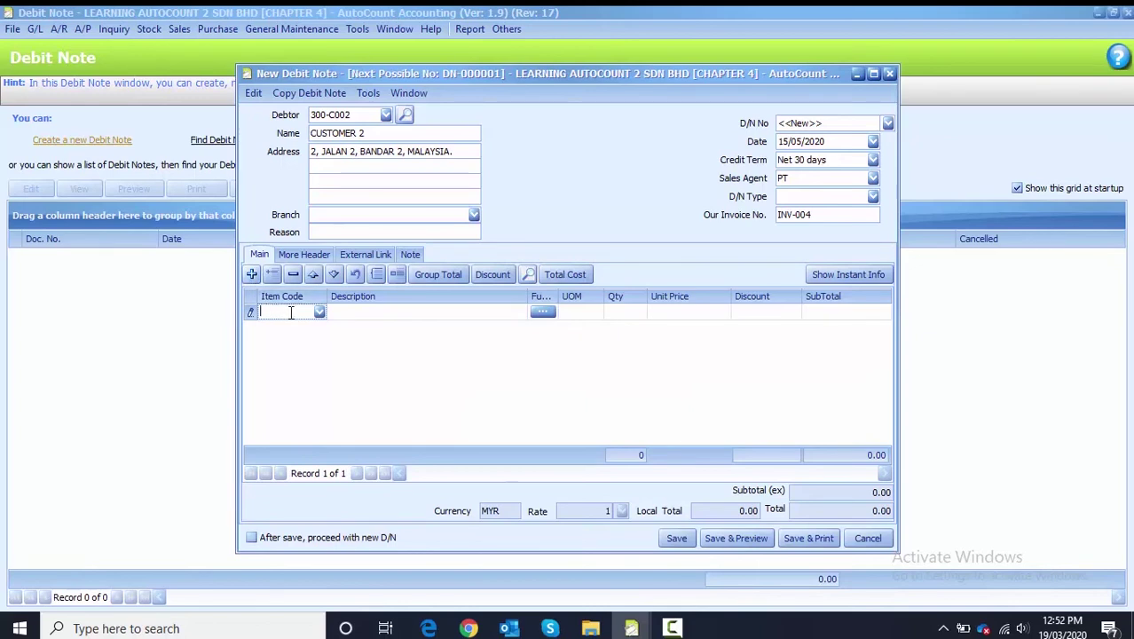
click(319, 312)
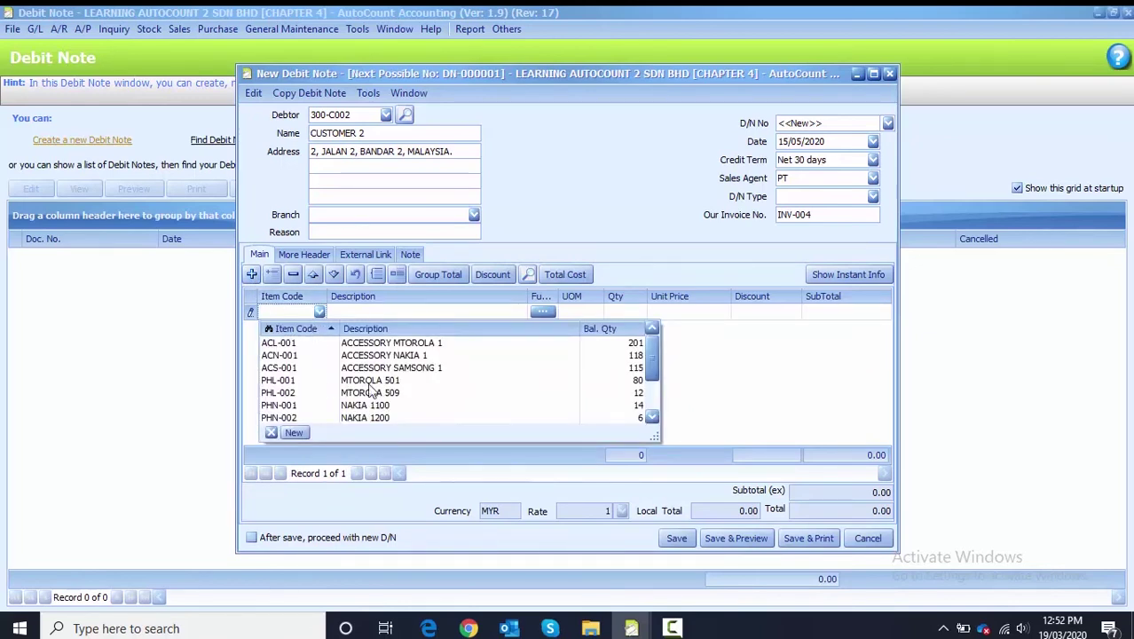
scroll(650, 364, down, 2)
click(433, 418)
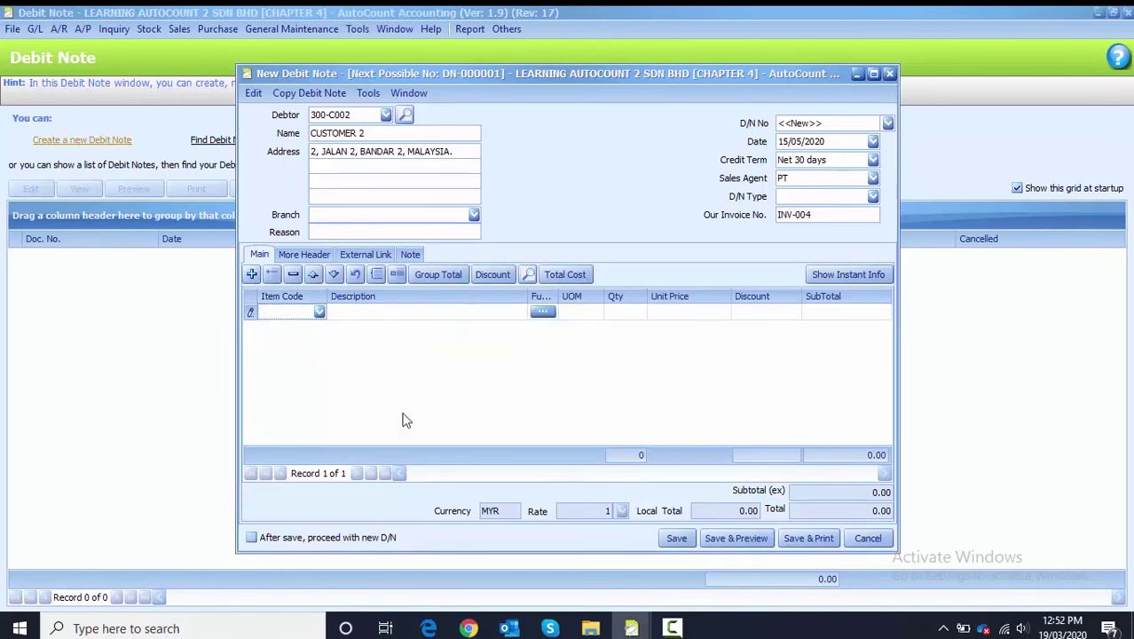
click(630, 318)
text(2)
key(Return)
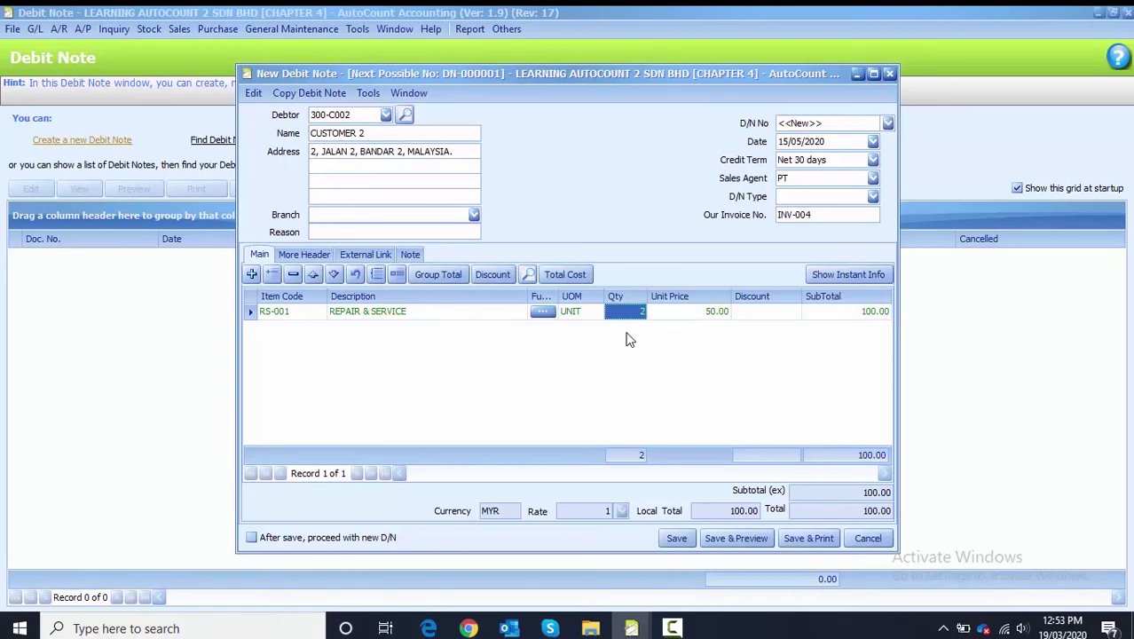
click(674, 539)
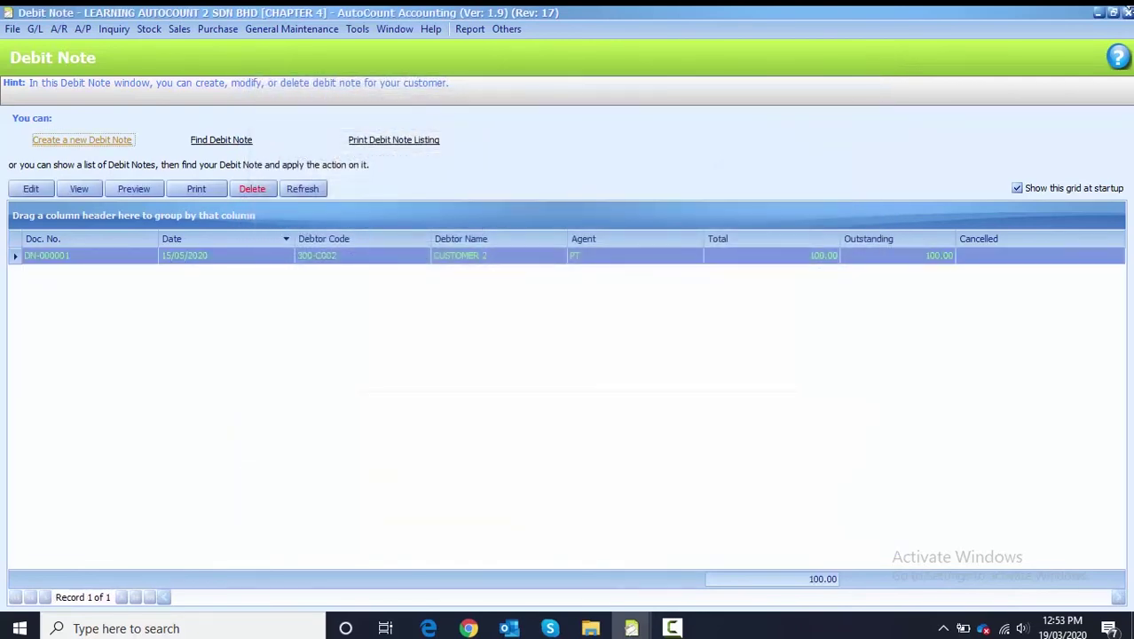
Close the debit note list and create a new cash sale.
click(1128, 14)
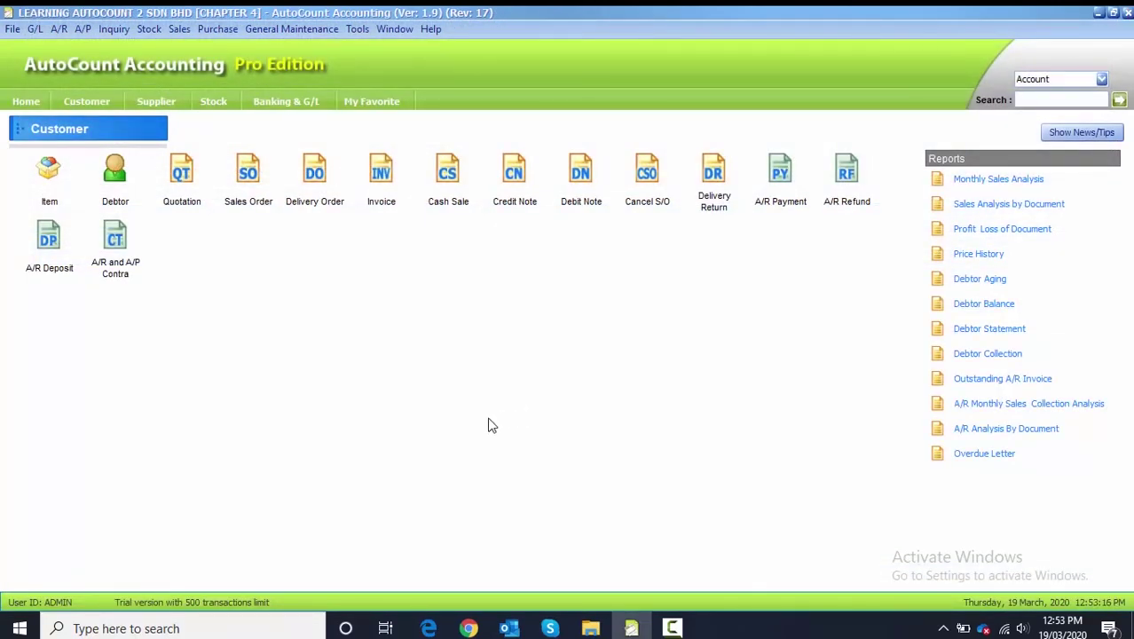
click(179, 30)
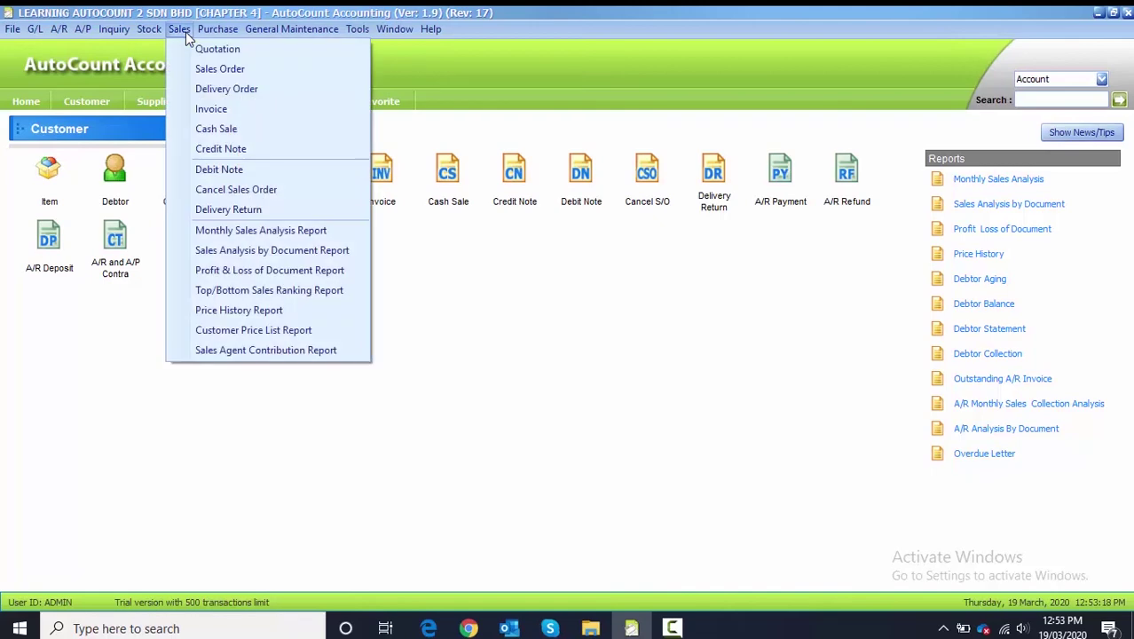
click(212, 130)
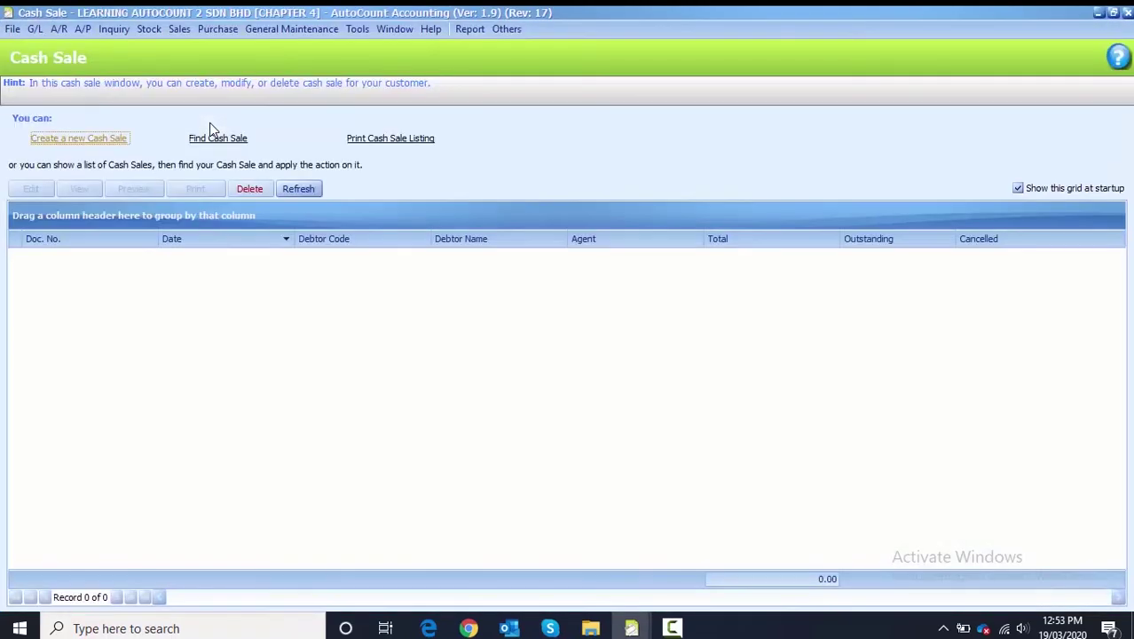
click(110, 140)
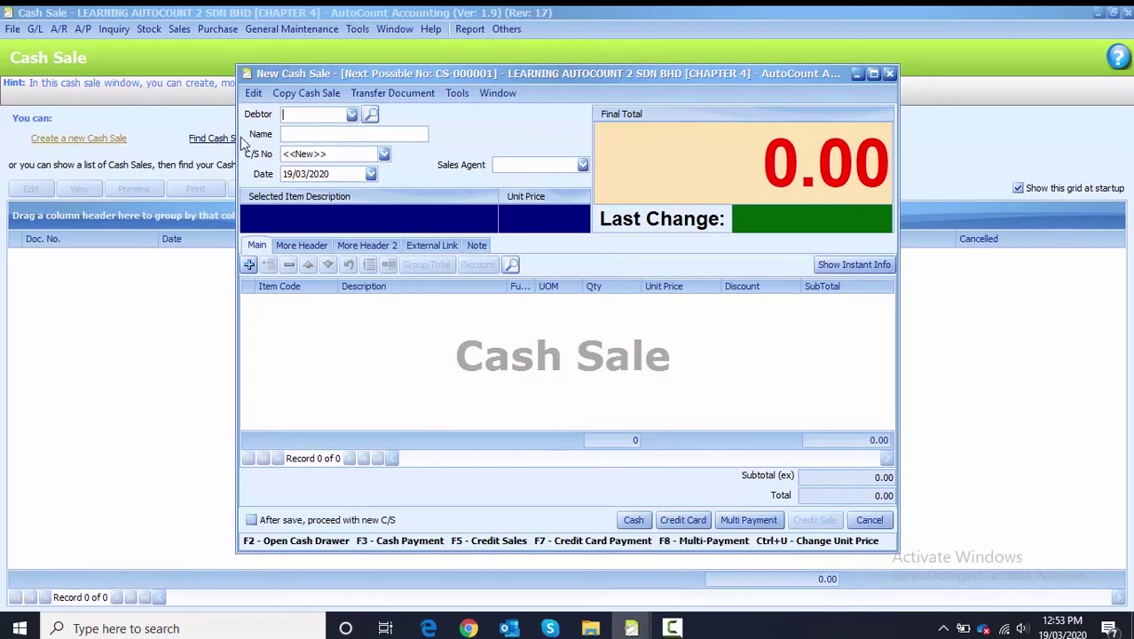
Create a new debtor named CASH CUSTOMER from the cash sale, enter its debtor account number and save it.
click(352, 115)
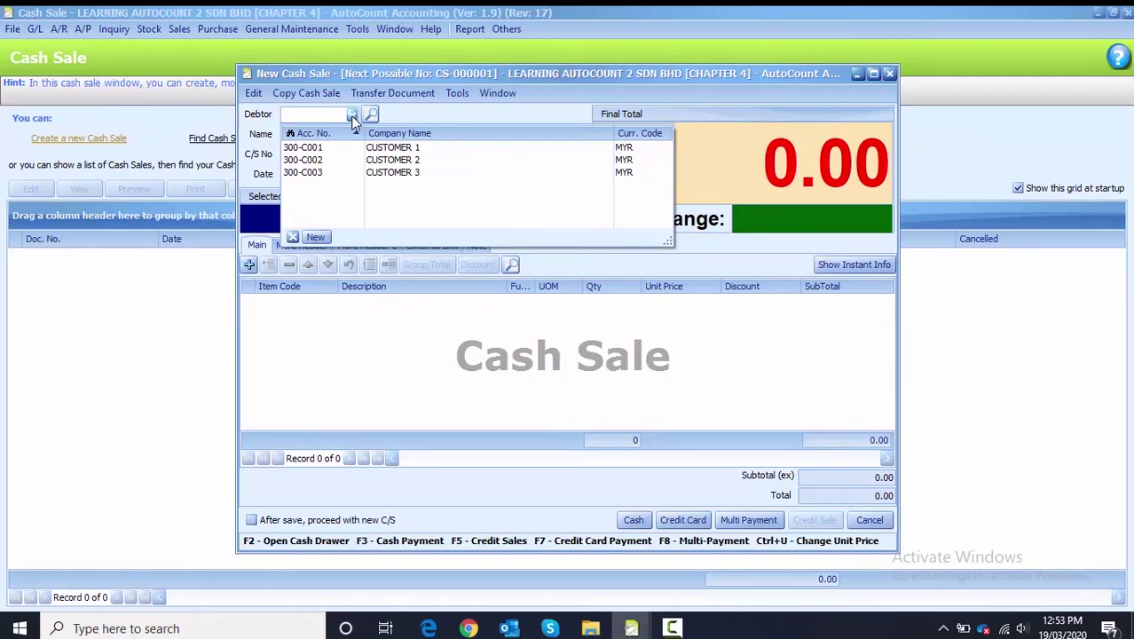
click(315, 237)
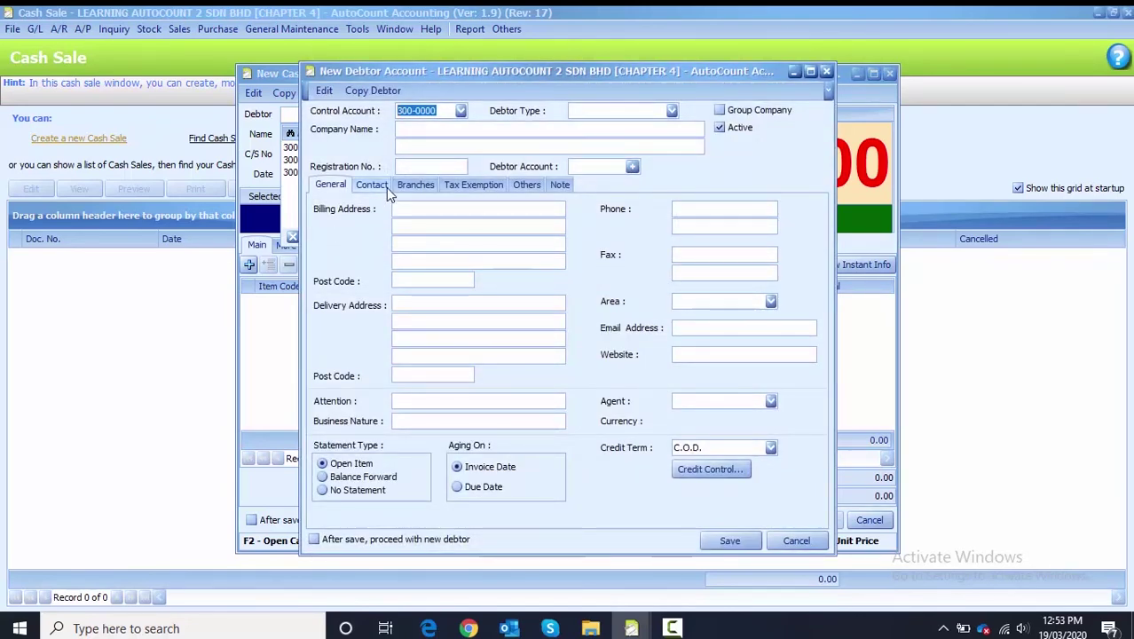
click(436, 133)
text(CA)
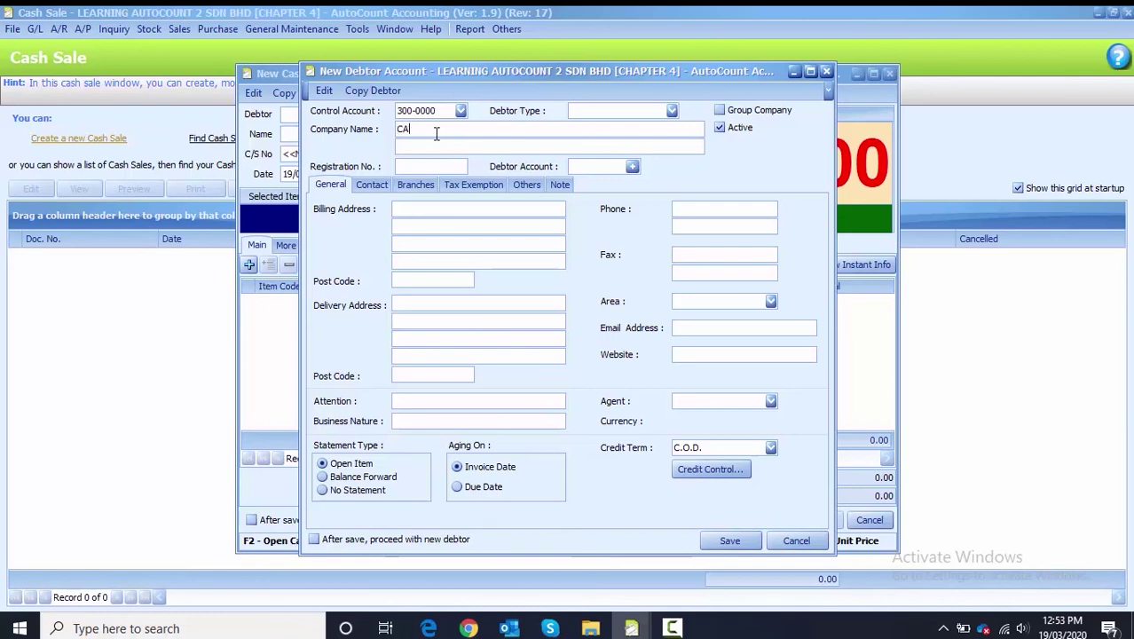
text(SH CUSTOMER)
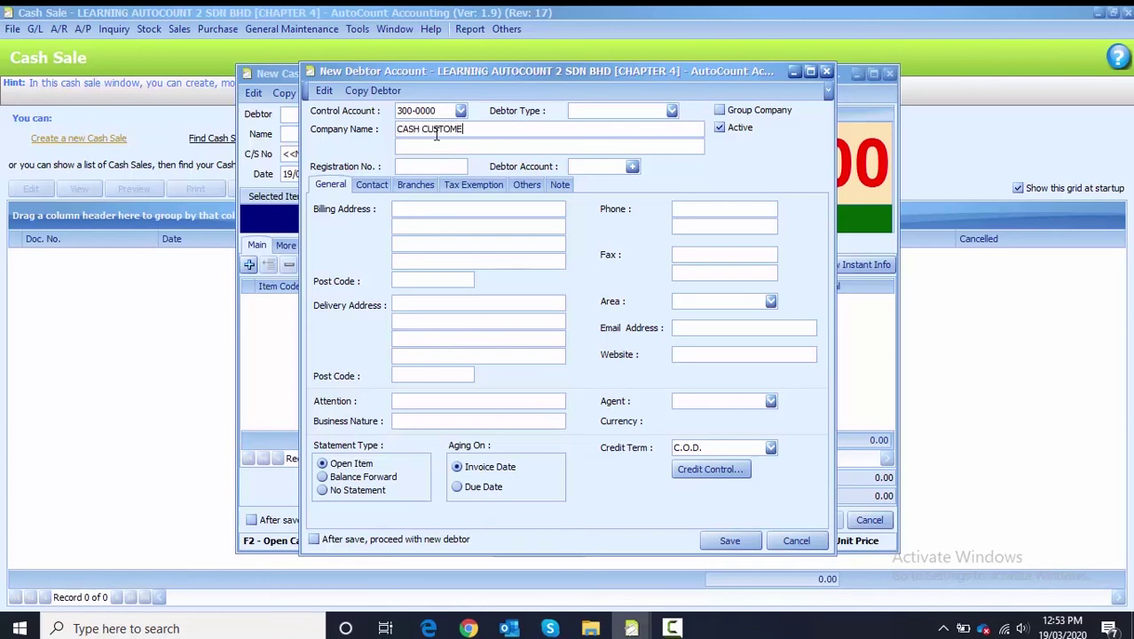
click(574, 167)
text(300-99)
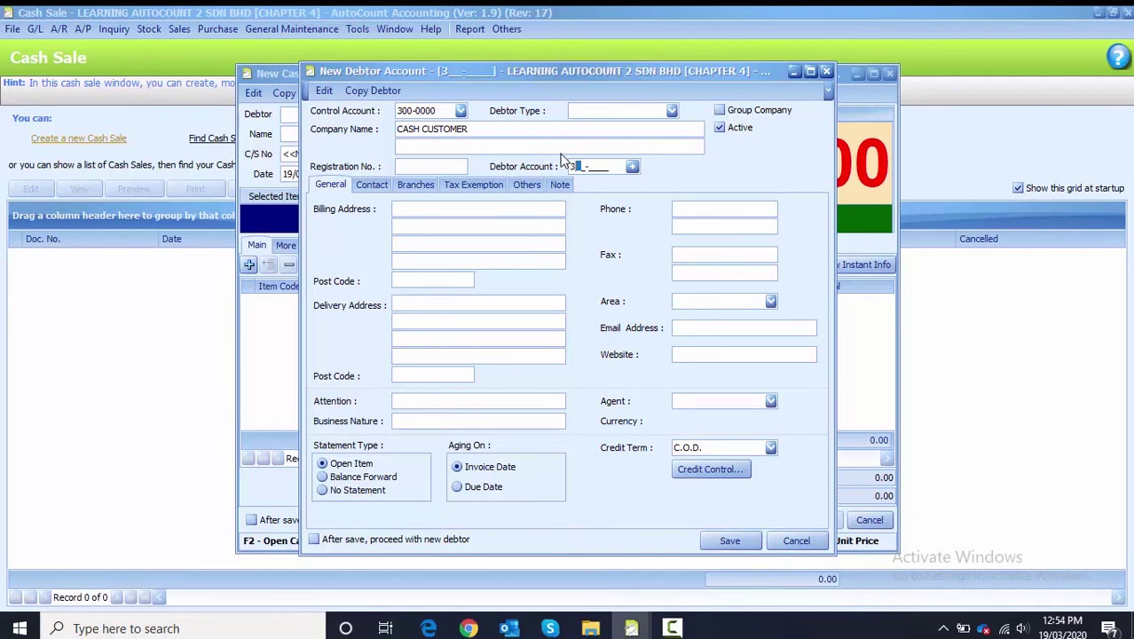
text(99)
click(723, 543)
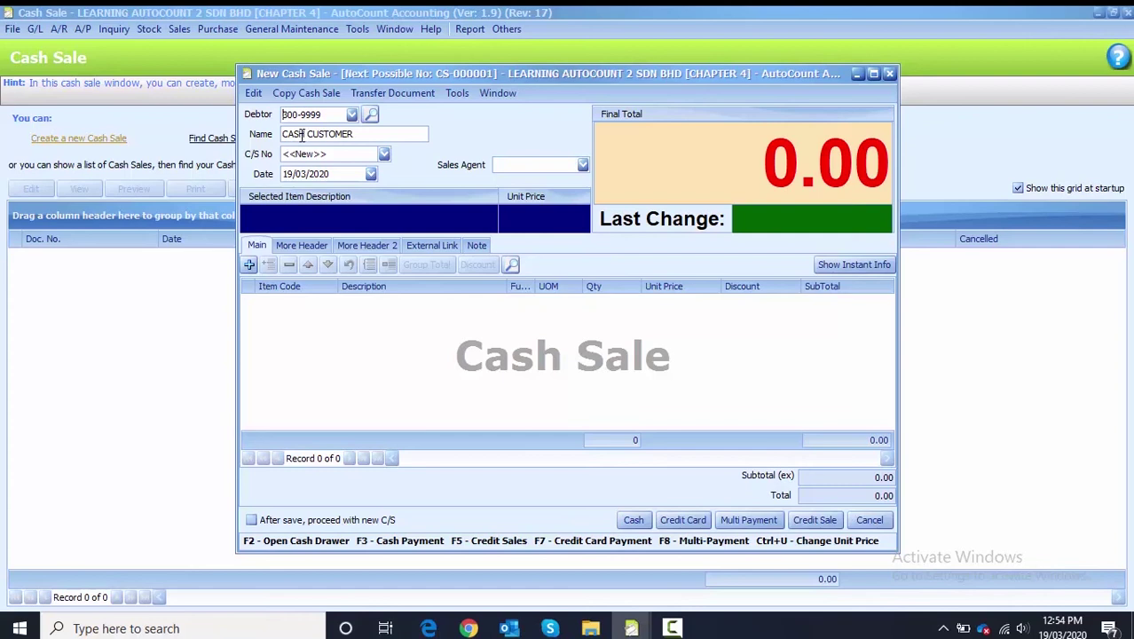
Set the cash sale date to 05/05/2020 and add one unit each of items ACL-001 and PHN-001.
click(290, 175)
text(0505)
click(249, 265)
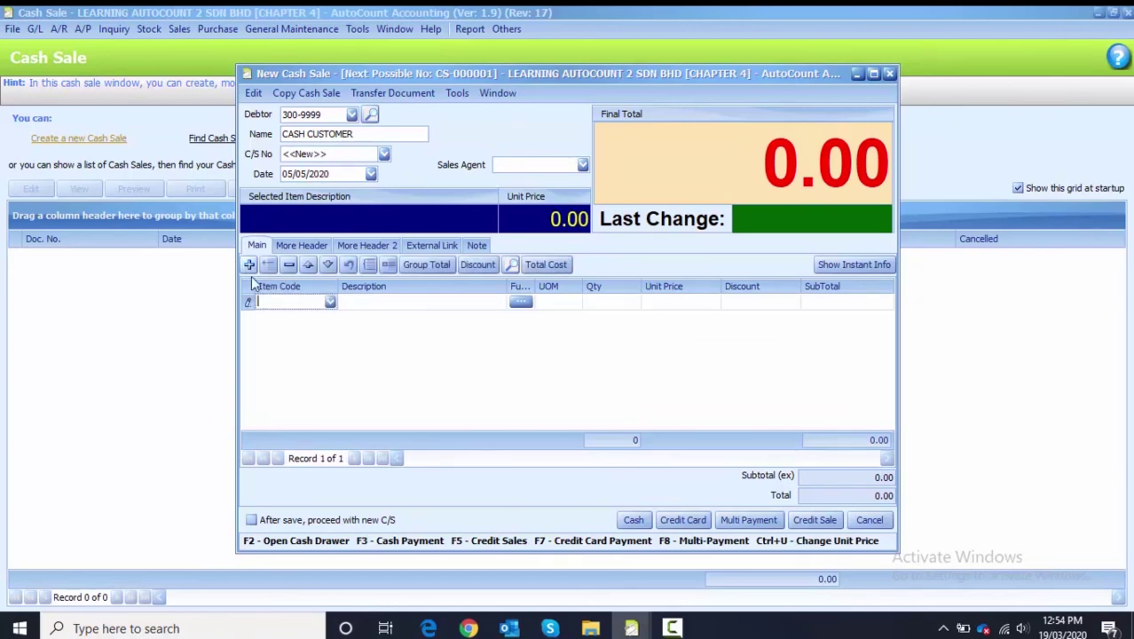
click(330, 302)
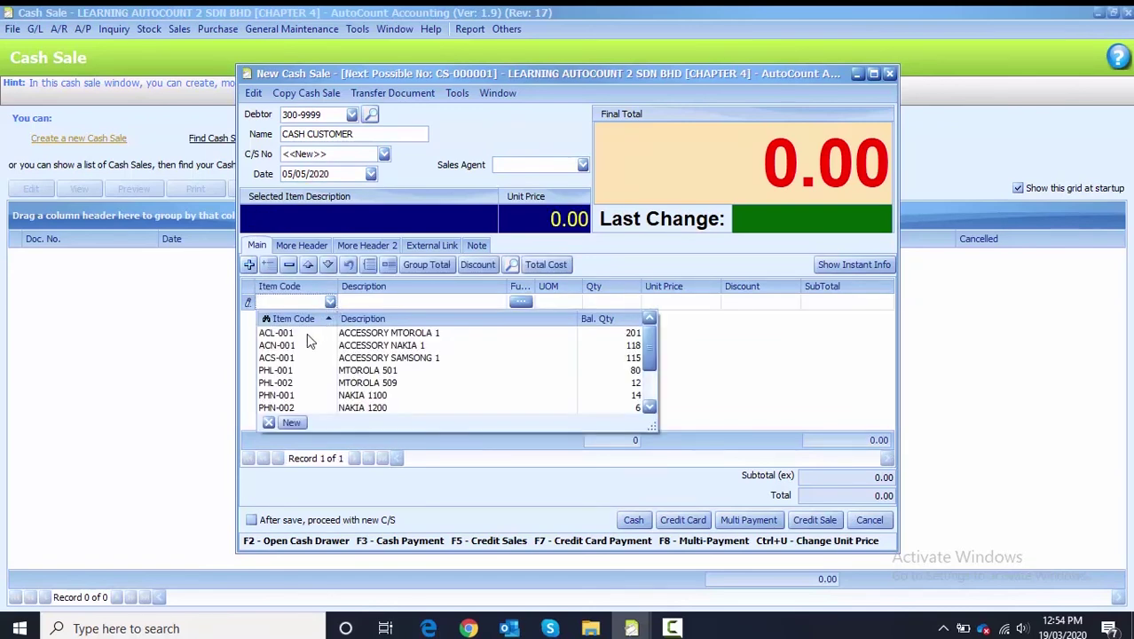
click(311, 333)
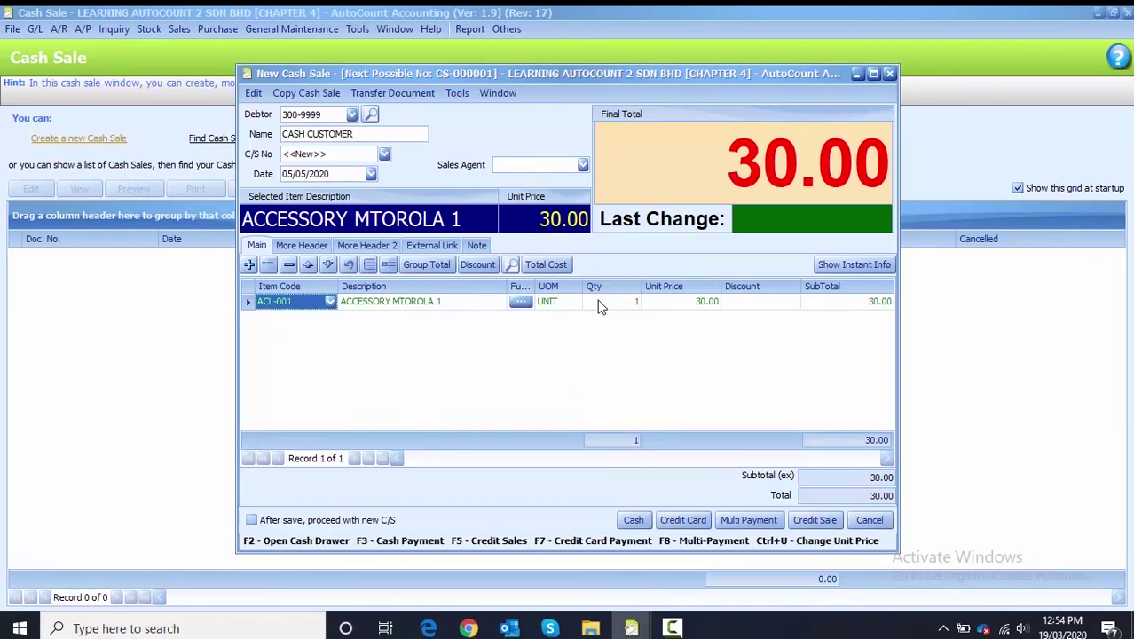
click(250, 264)
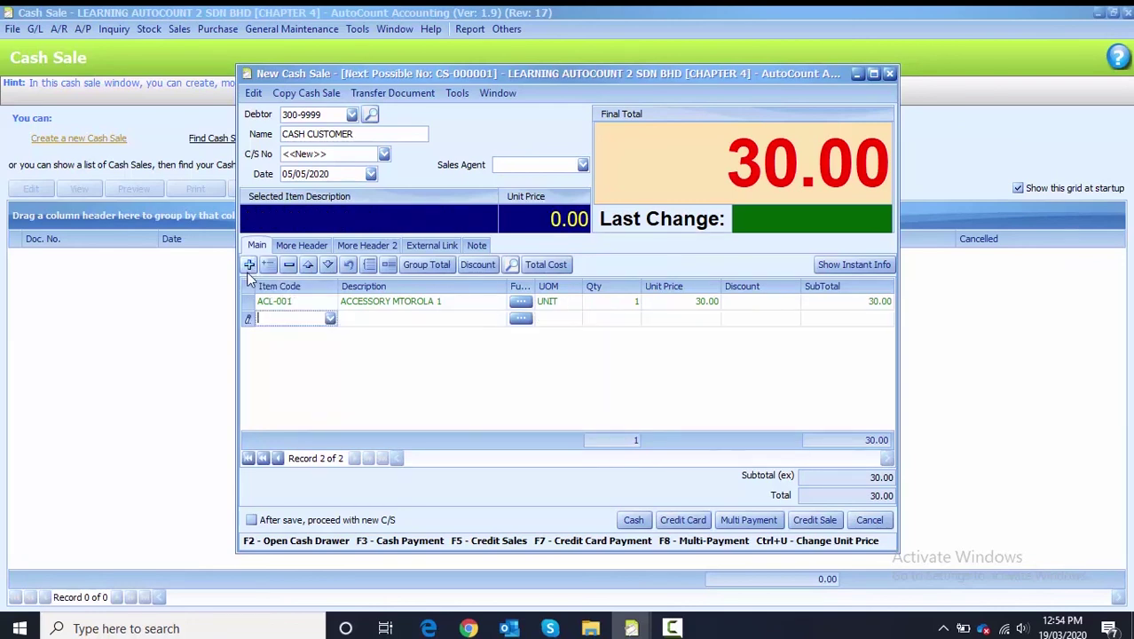
click(330, 319)
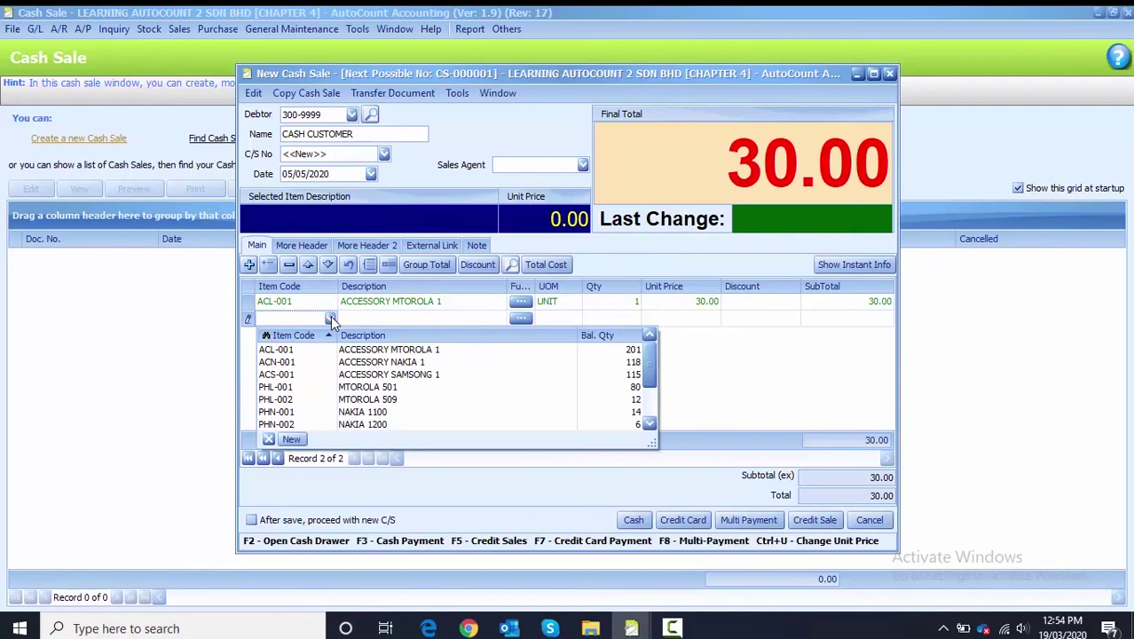
click(282, 413)
click(630, 319)
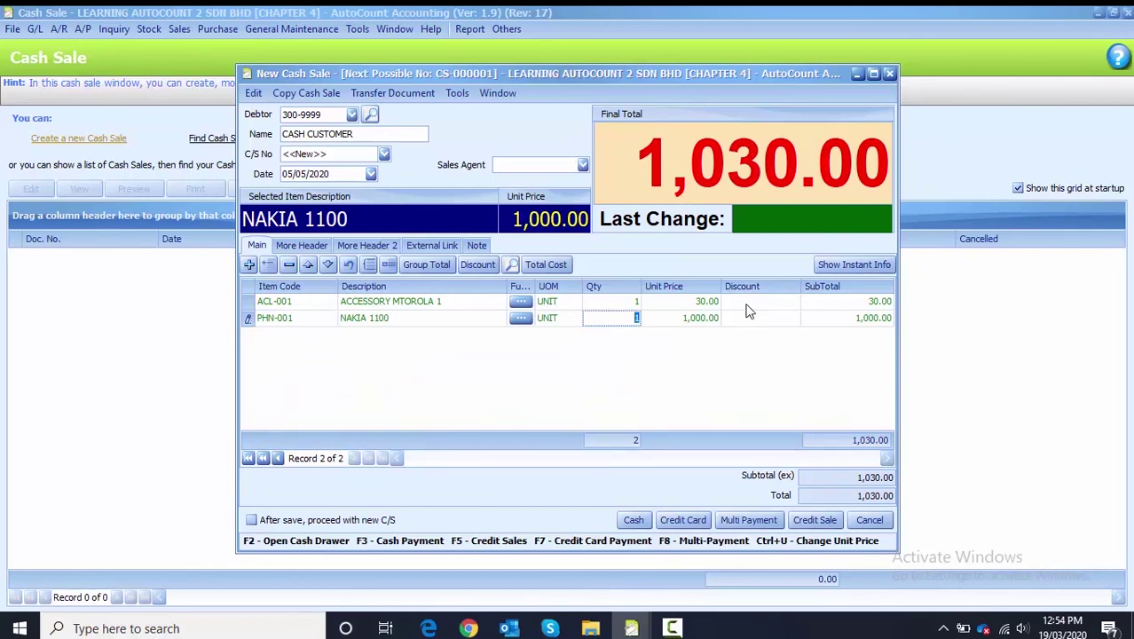
Record a cash payment of 1030 for the cash sale and complete it.
click(629, 521)
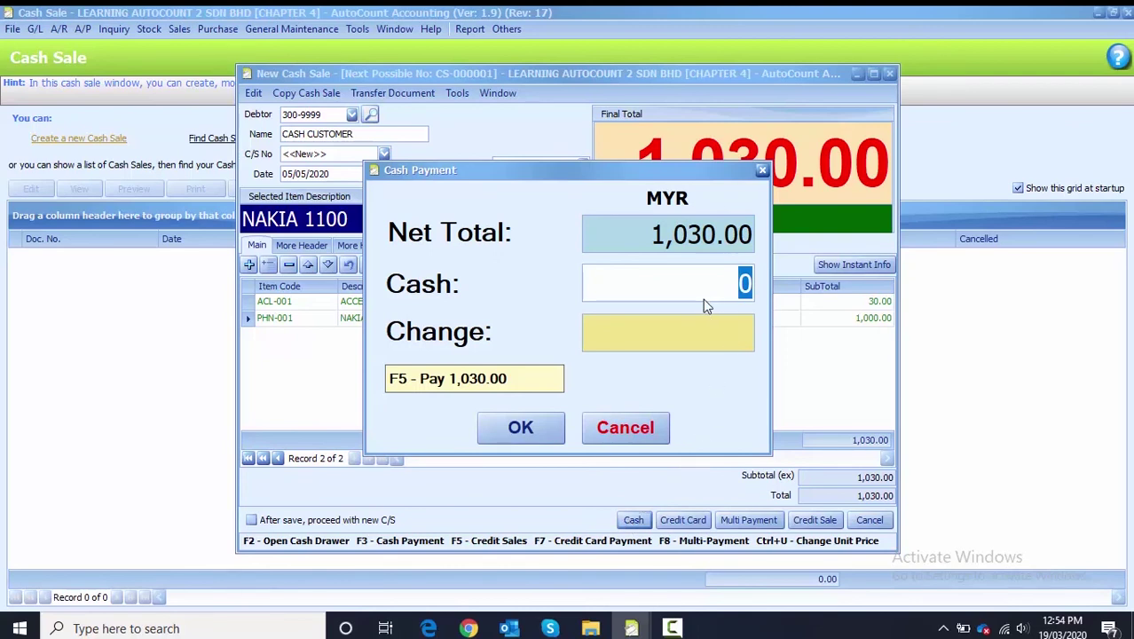
click(545, 427)
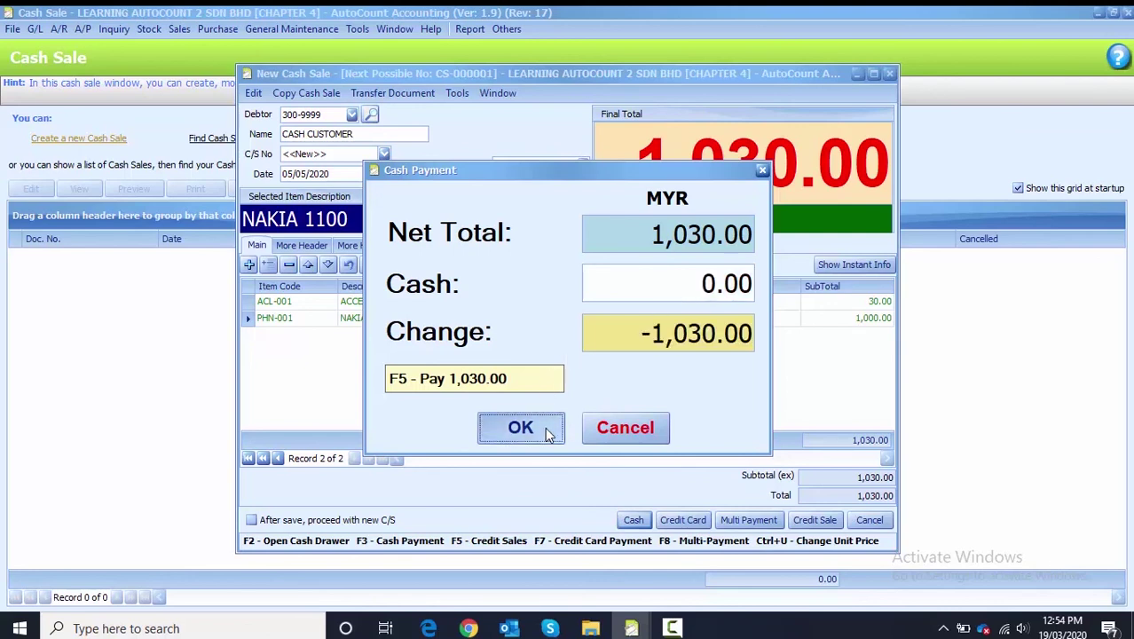
click(700, 286)
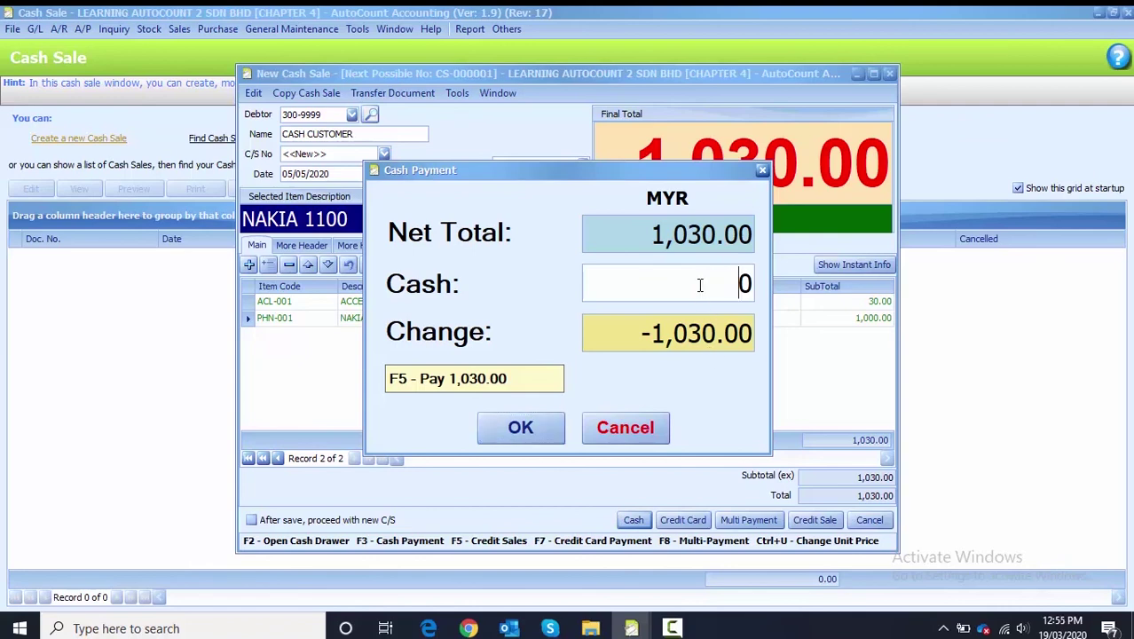
text(1030)
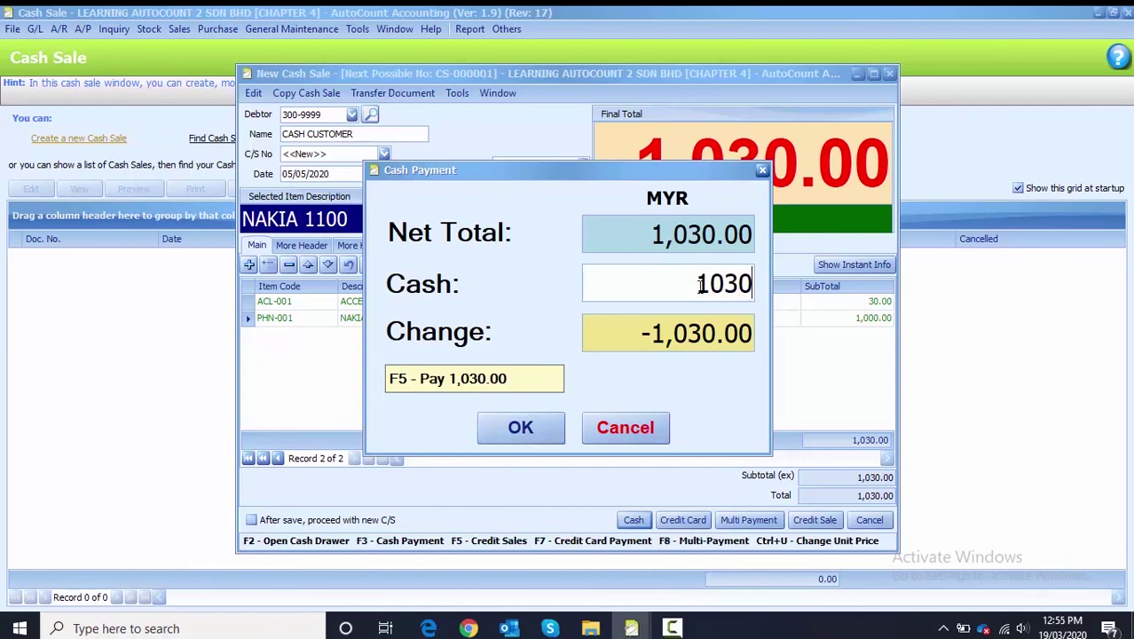
click(531, 428)
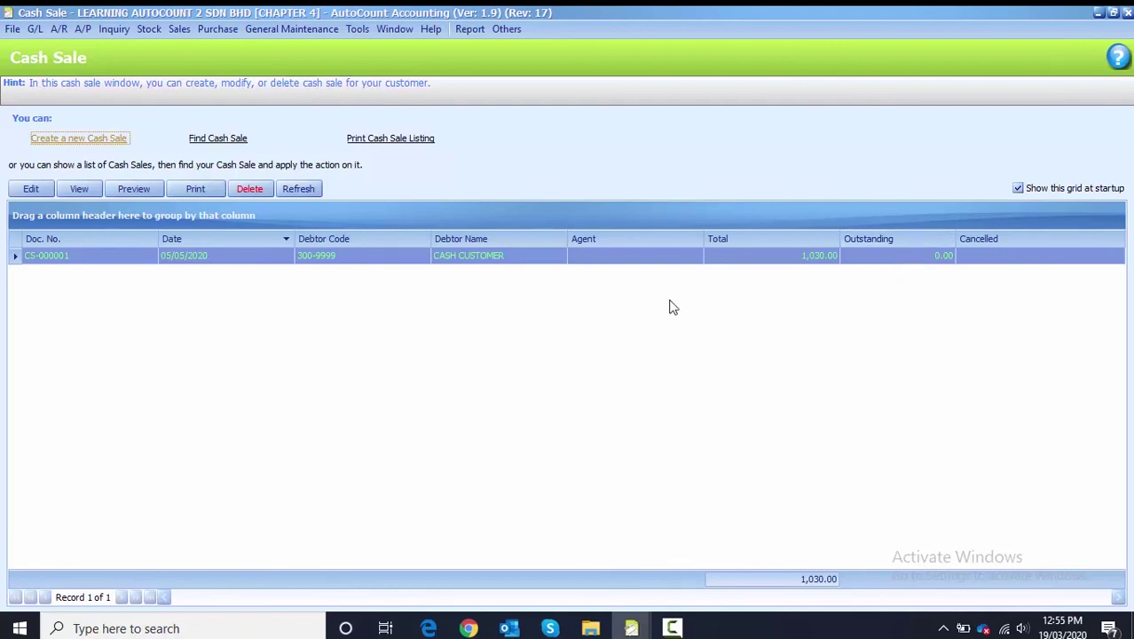
Create a new cash sale for debtor CASH CUSTOMER and set its date to 05/05/2020.
click(65, 142)
click(352, 116)
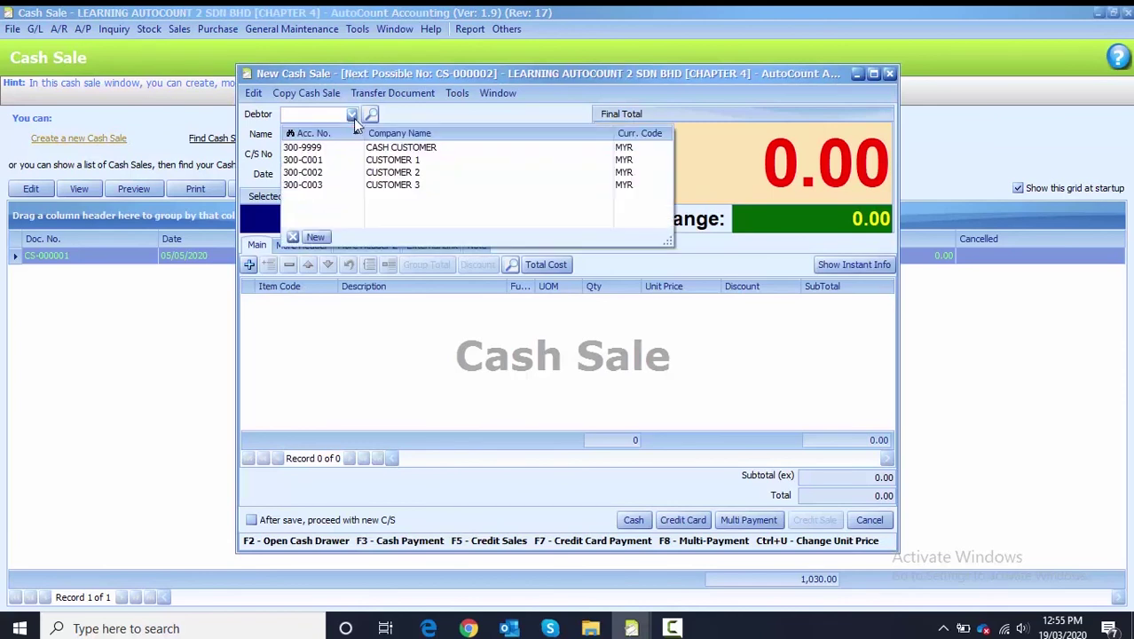
key(Escape)
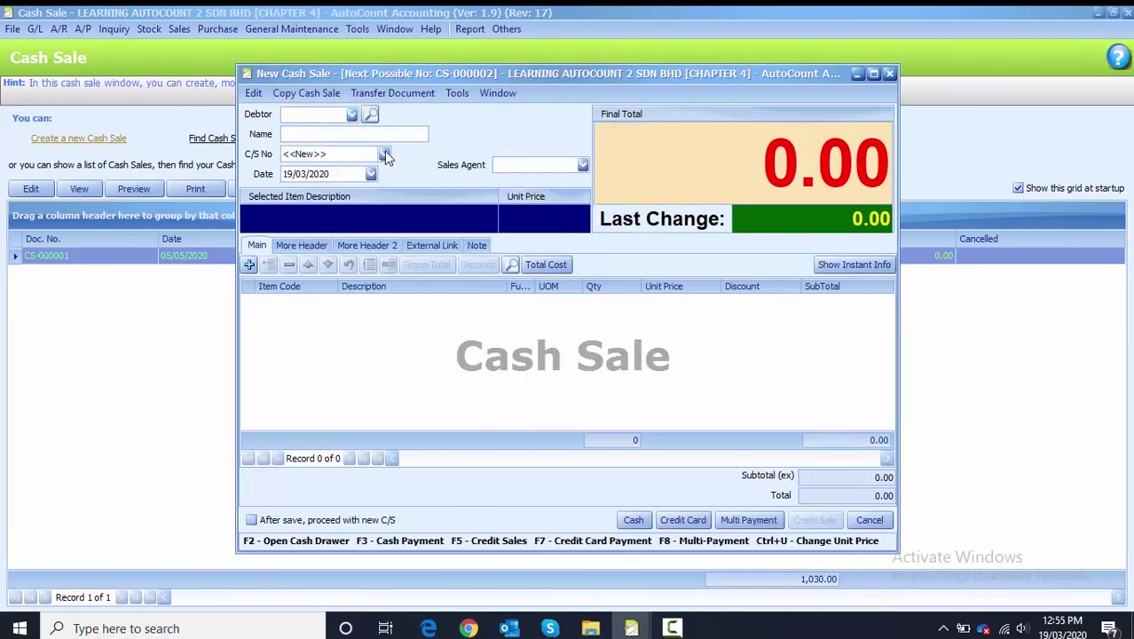
click(289, 174)
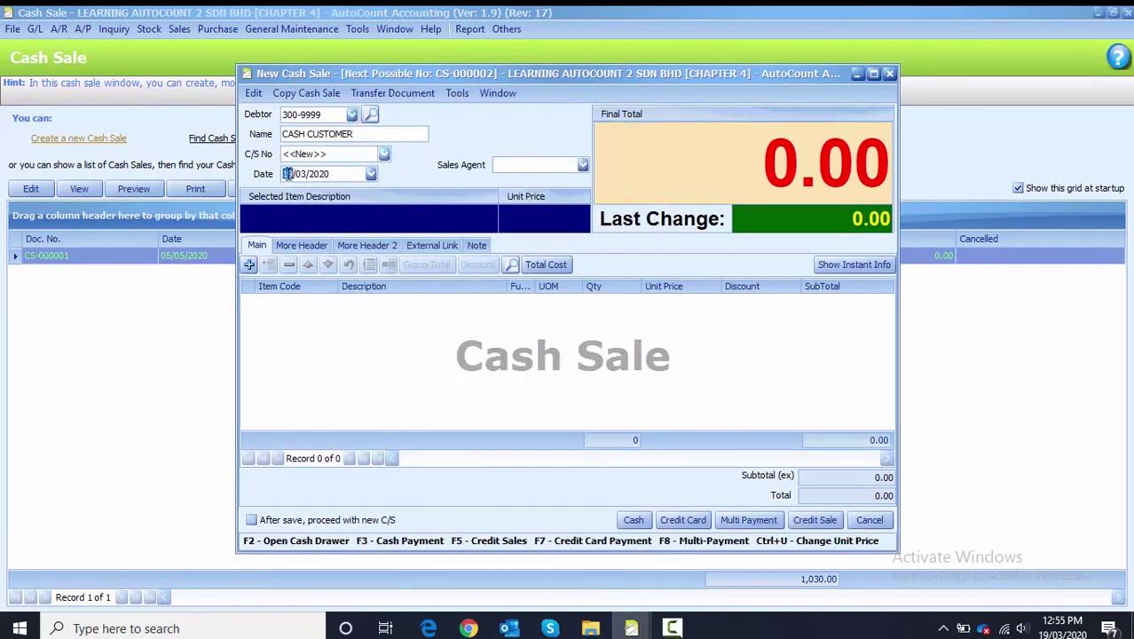
text(05/05)
Add one unit of item PHL-002 (MTOROLA 509) to the cash sale.
click(249, 264)
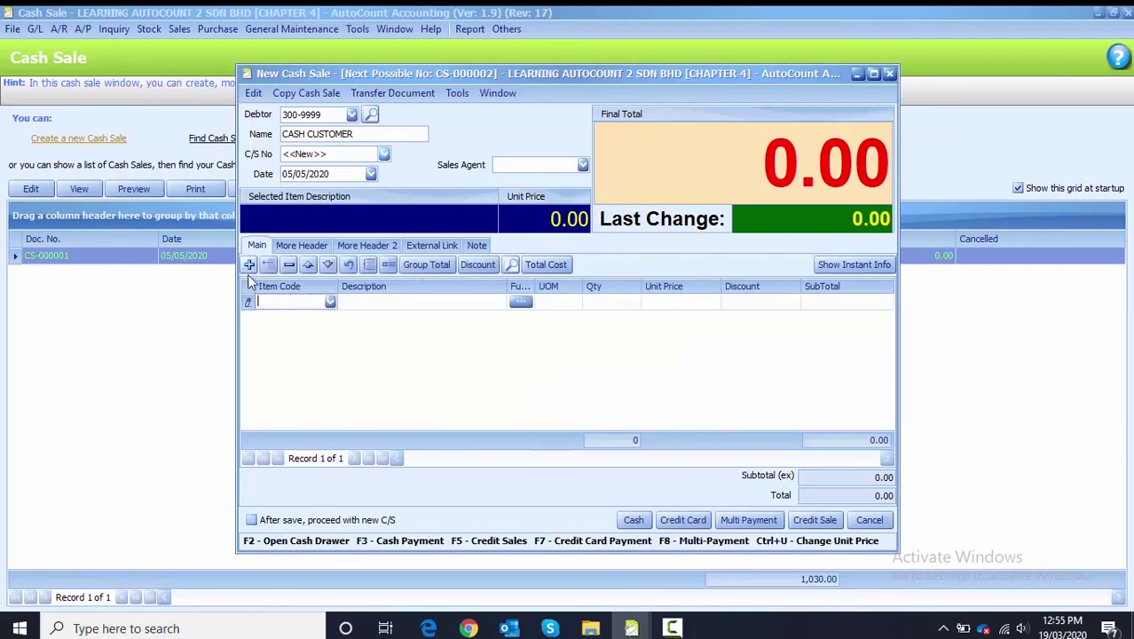
click(330, 302)
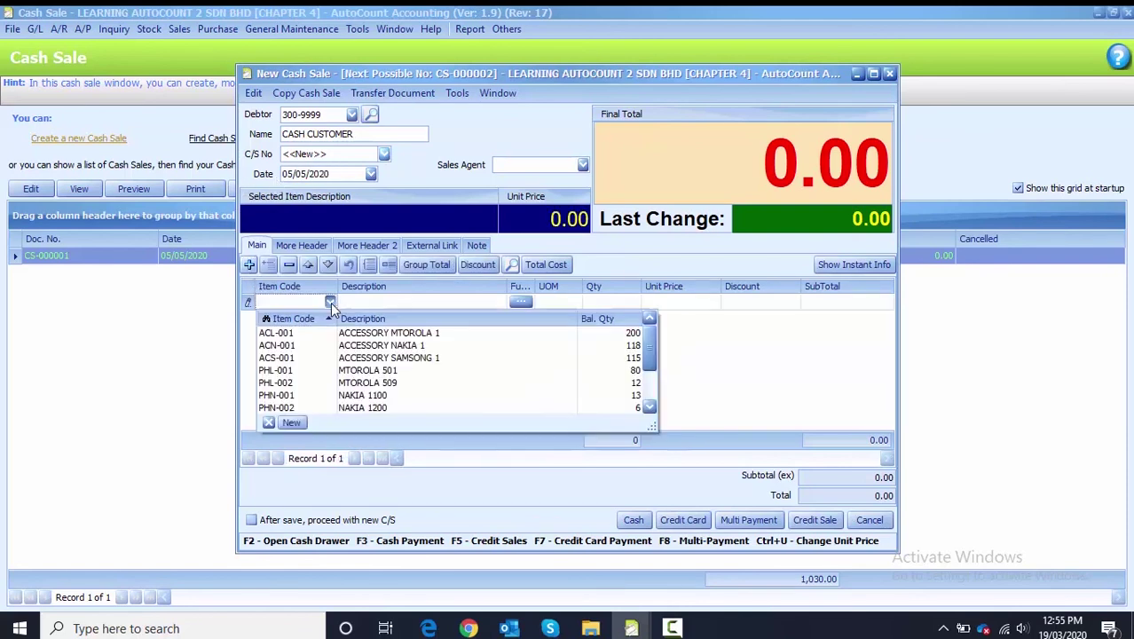
click(311, 382)
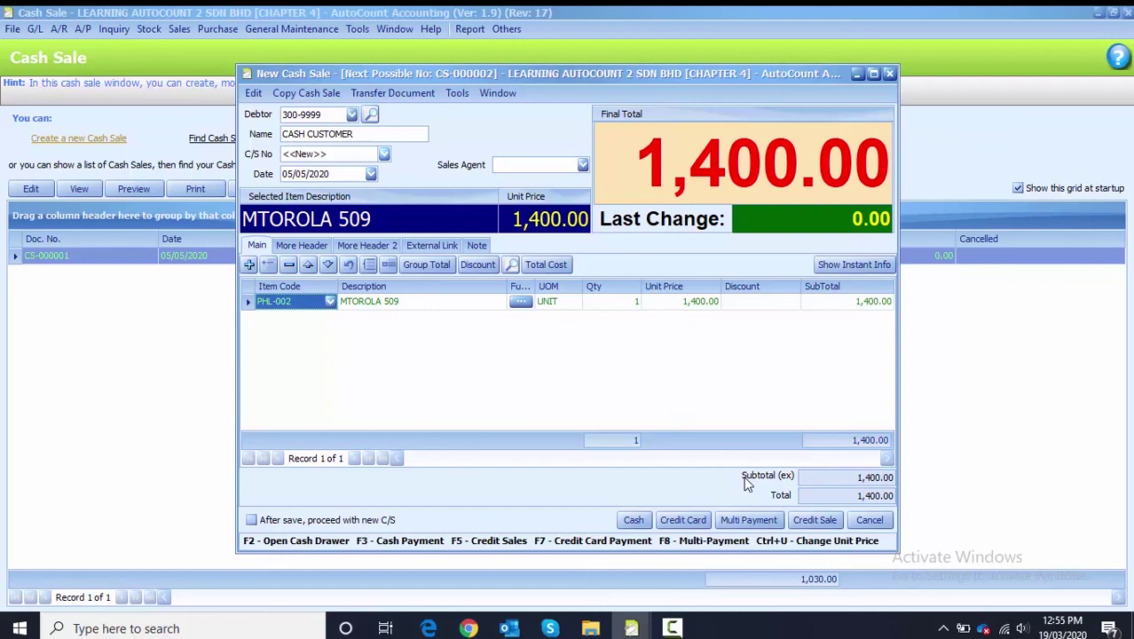
Start a multi-payment for the cash sale and enter a CASH payment line of 400.
click(733, 526)
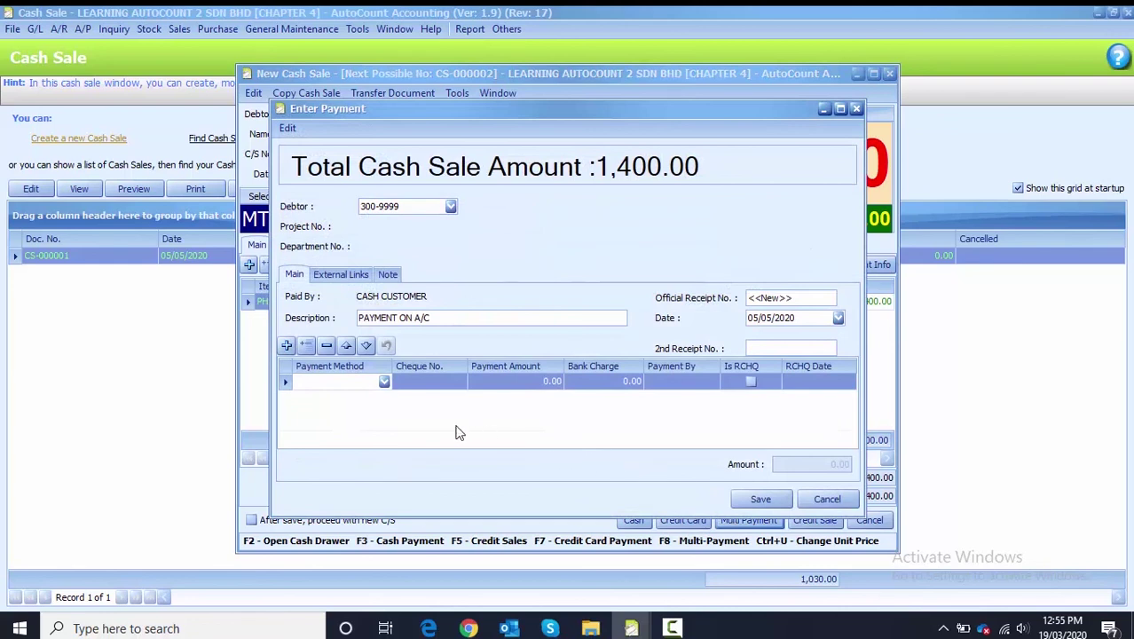
click(385, 382)
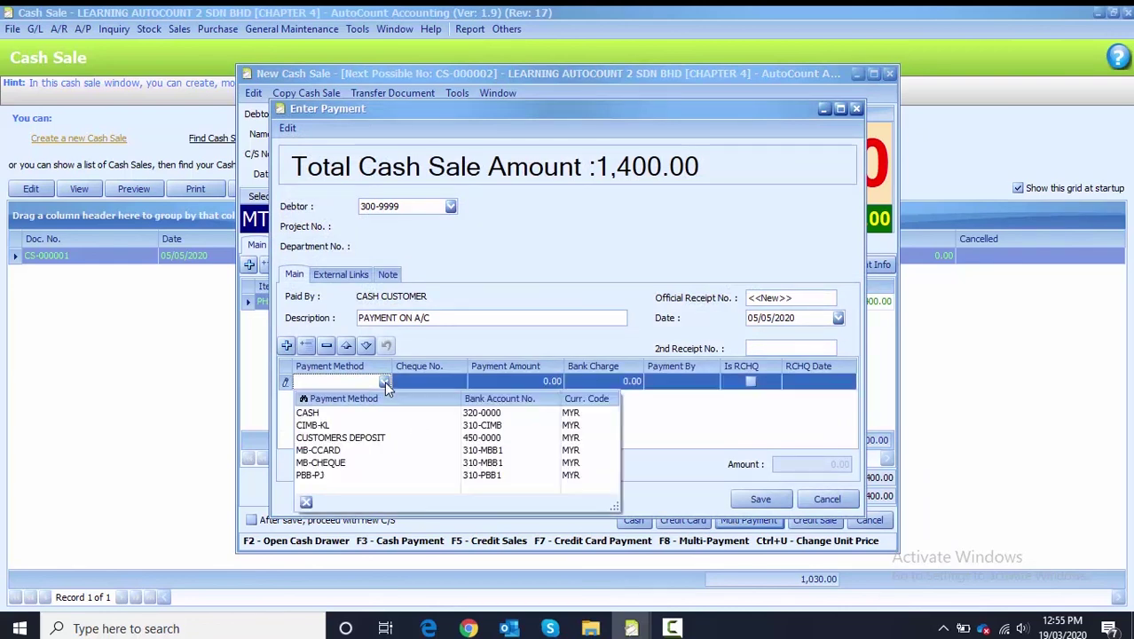
click(324, 414)
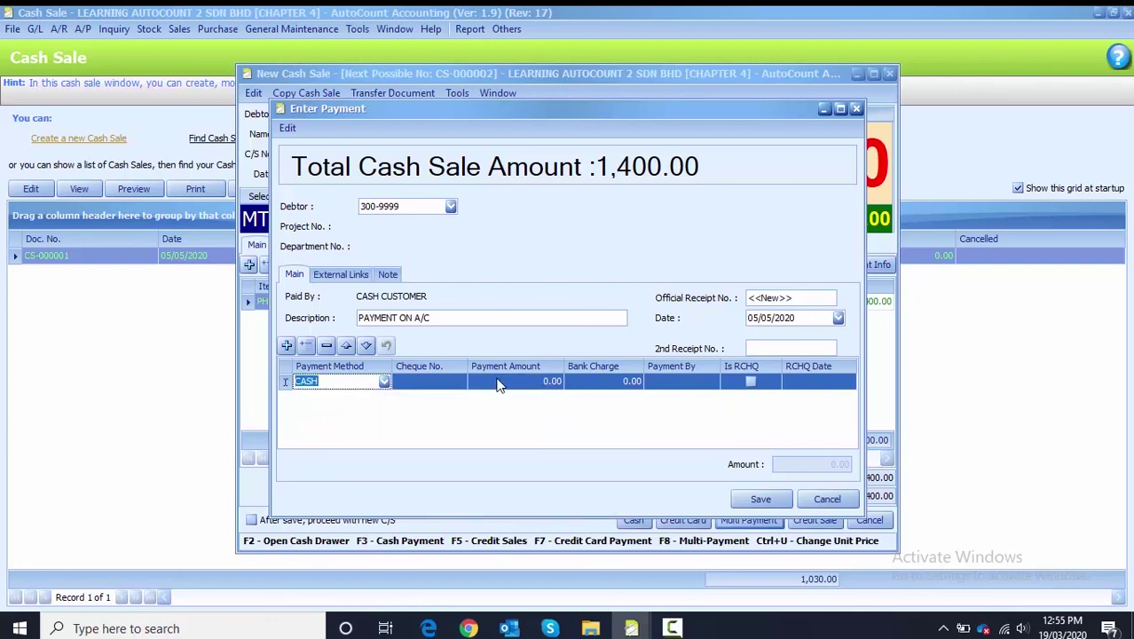
click(499, 380)
text(400)
key(Return)
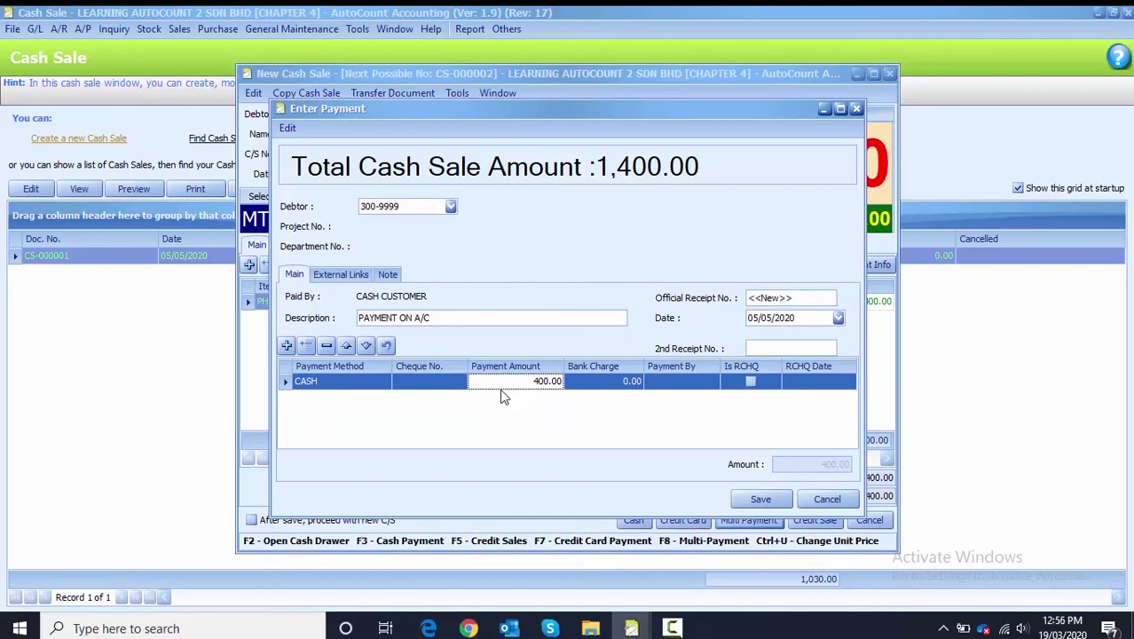
Add a second payment line of 1,000 by MB-CCARD, save the payment and select the new cash sale in the list.
click(286, 347)
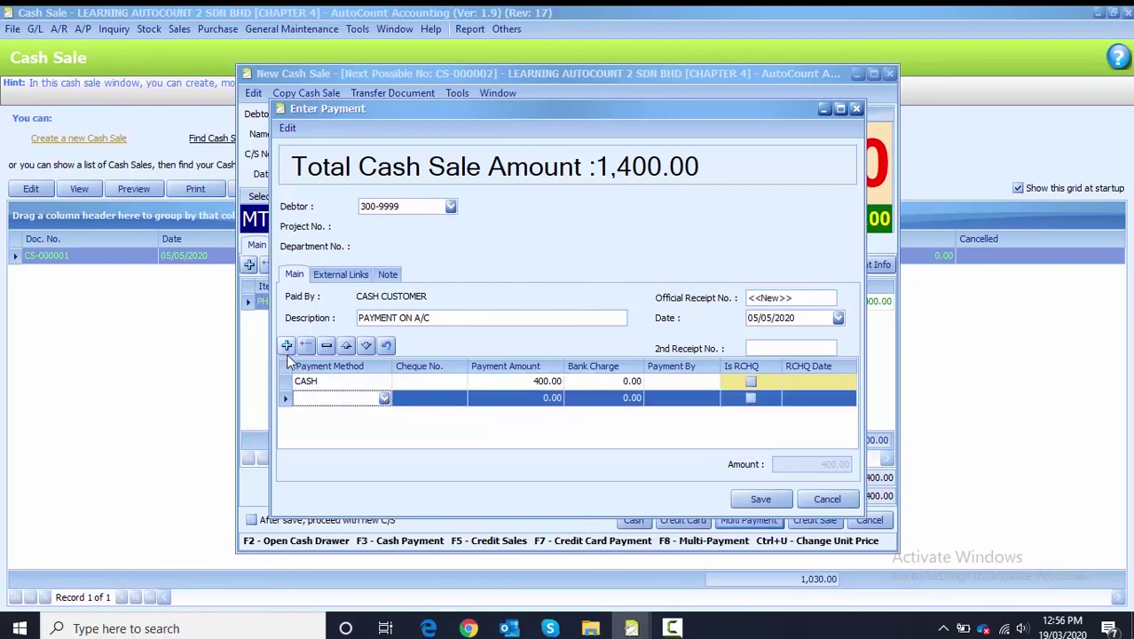
click(381, 398)
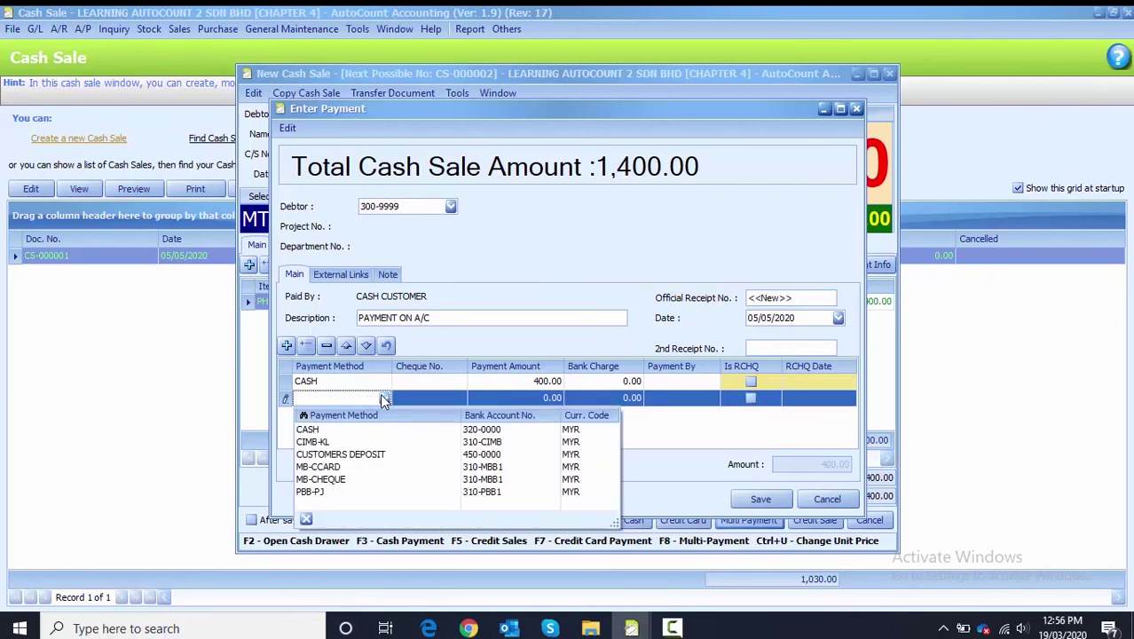
click(323, 467)
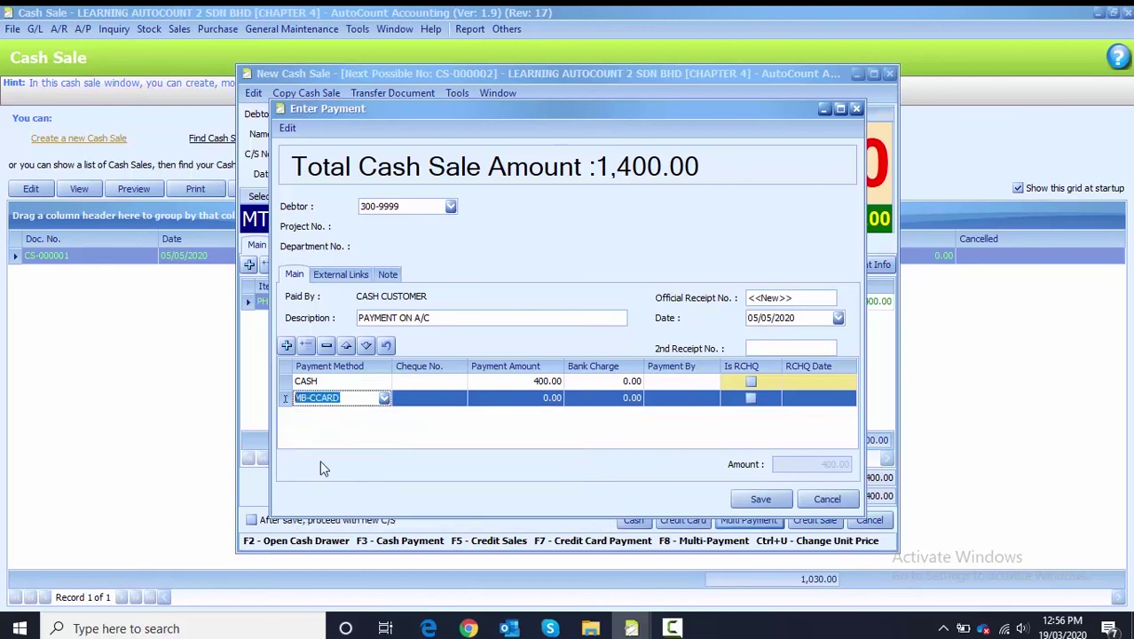
click(517, 403)
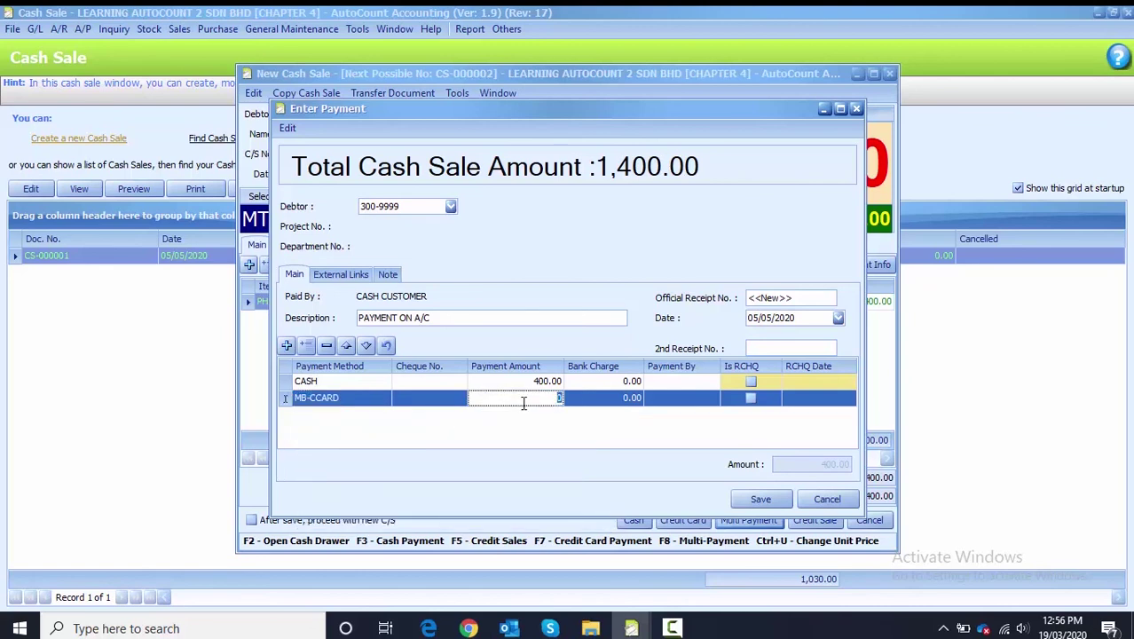
text(1,000)
key(Return)
click(759, 502)
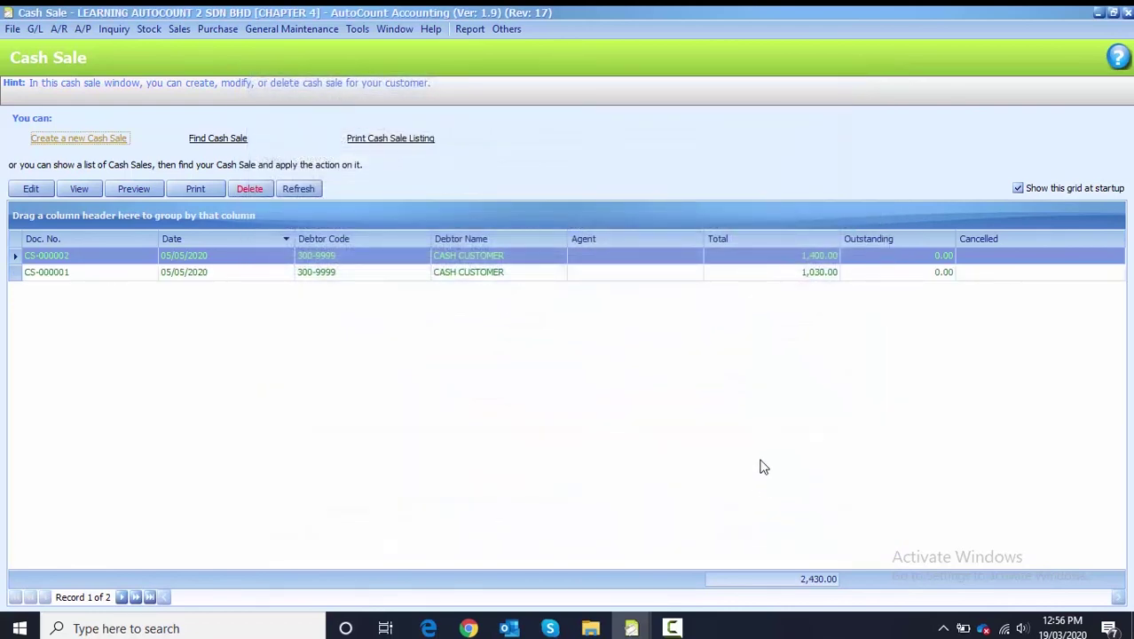
click(809, 258)
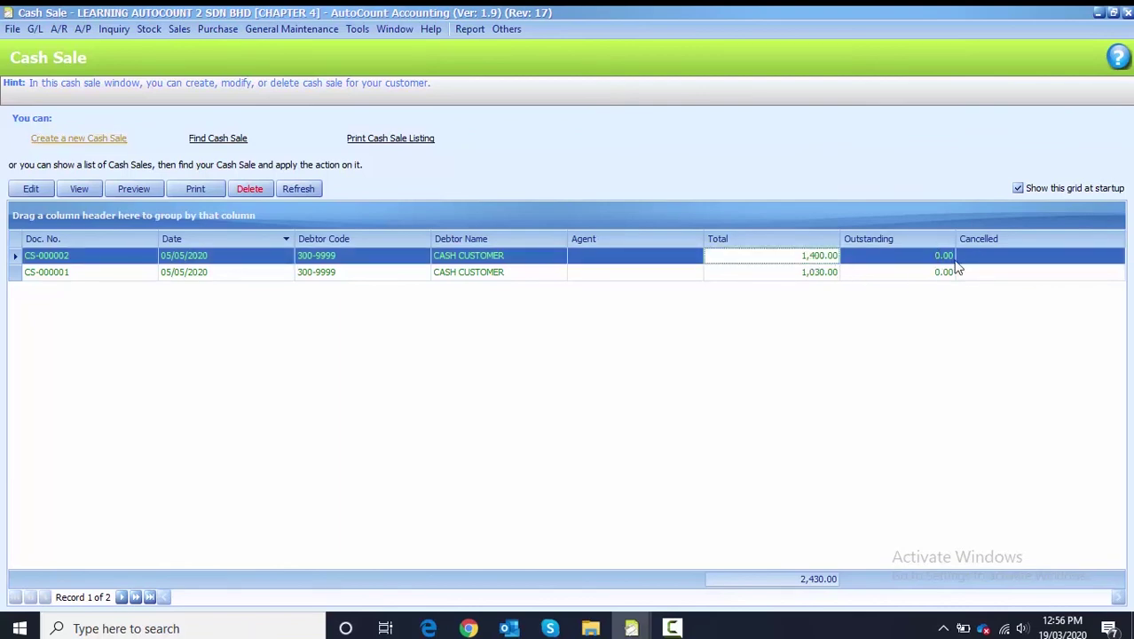